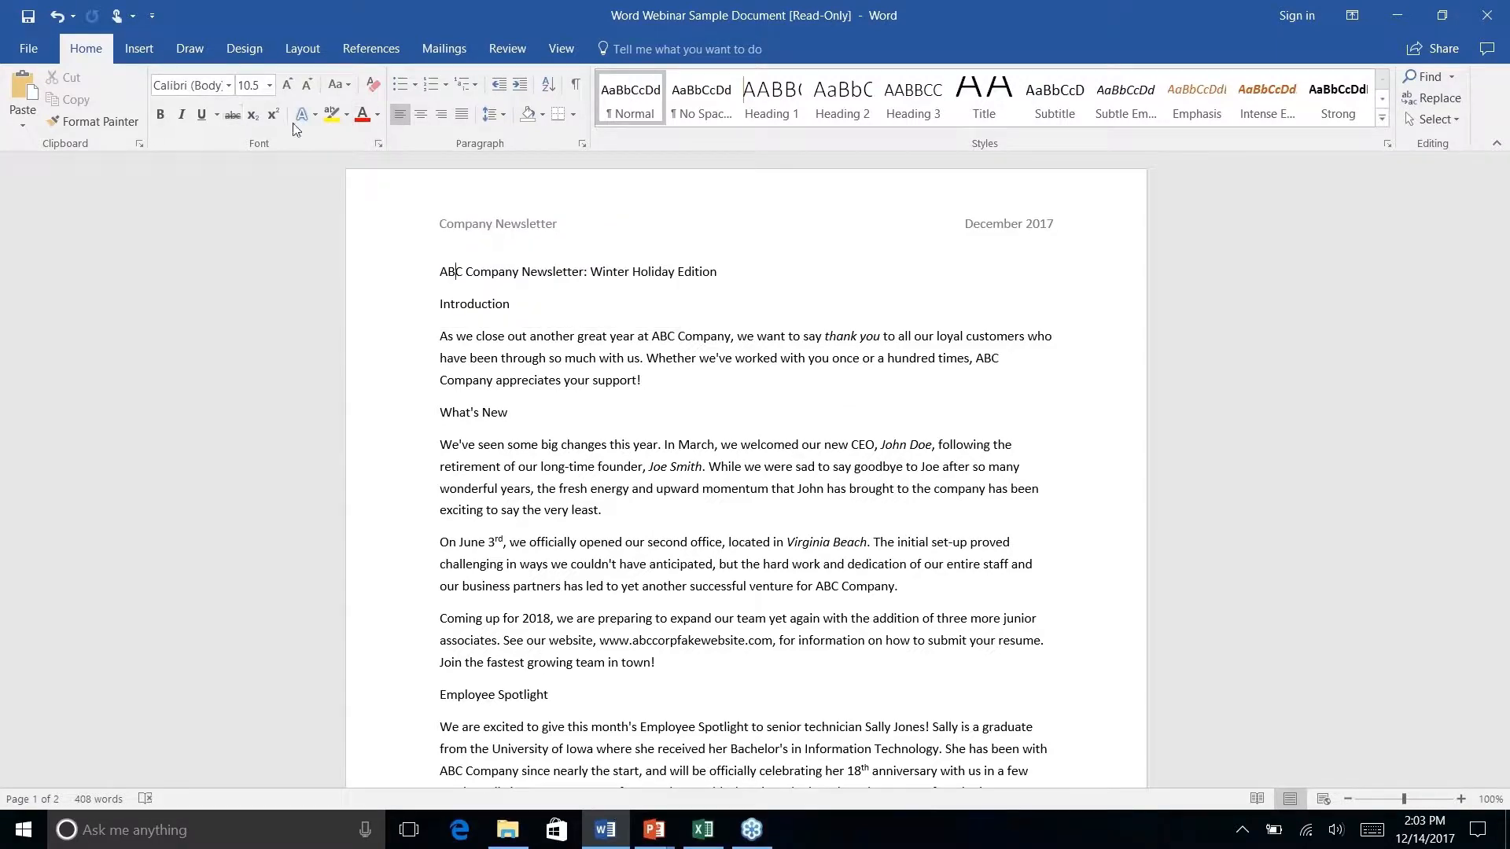
Move the Quick Access Toolbar below the ribbon
right_click(391, 114)
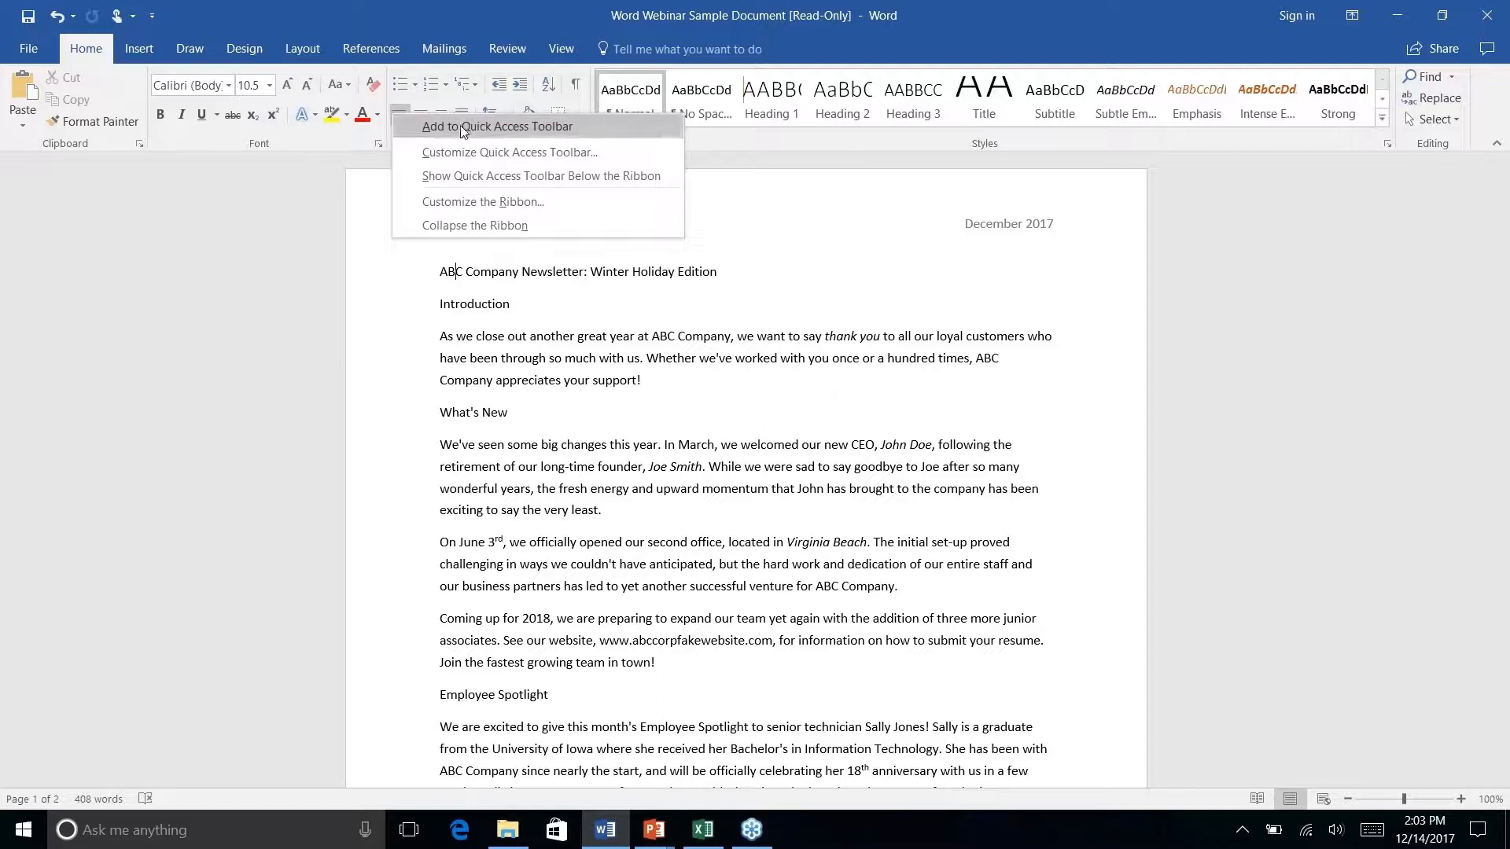
click(514, 177)
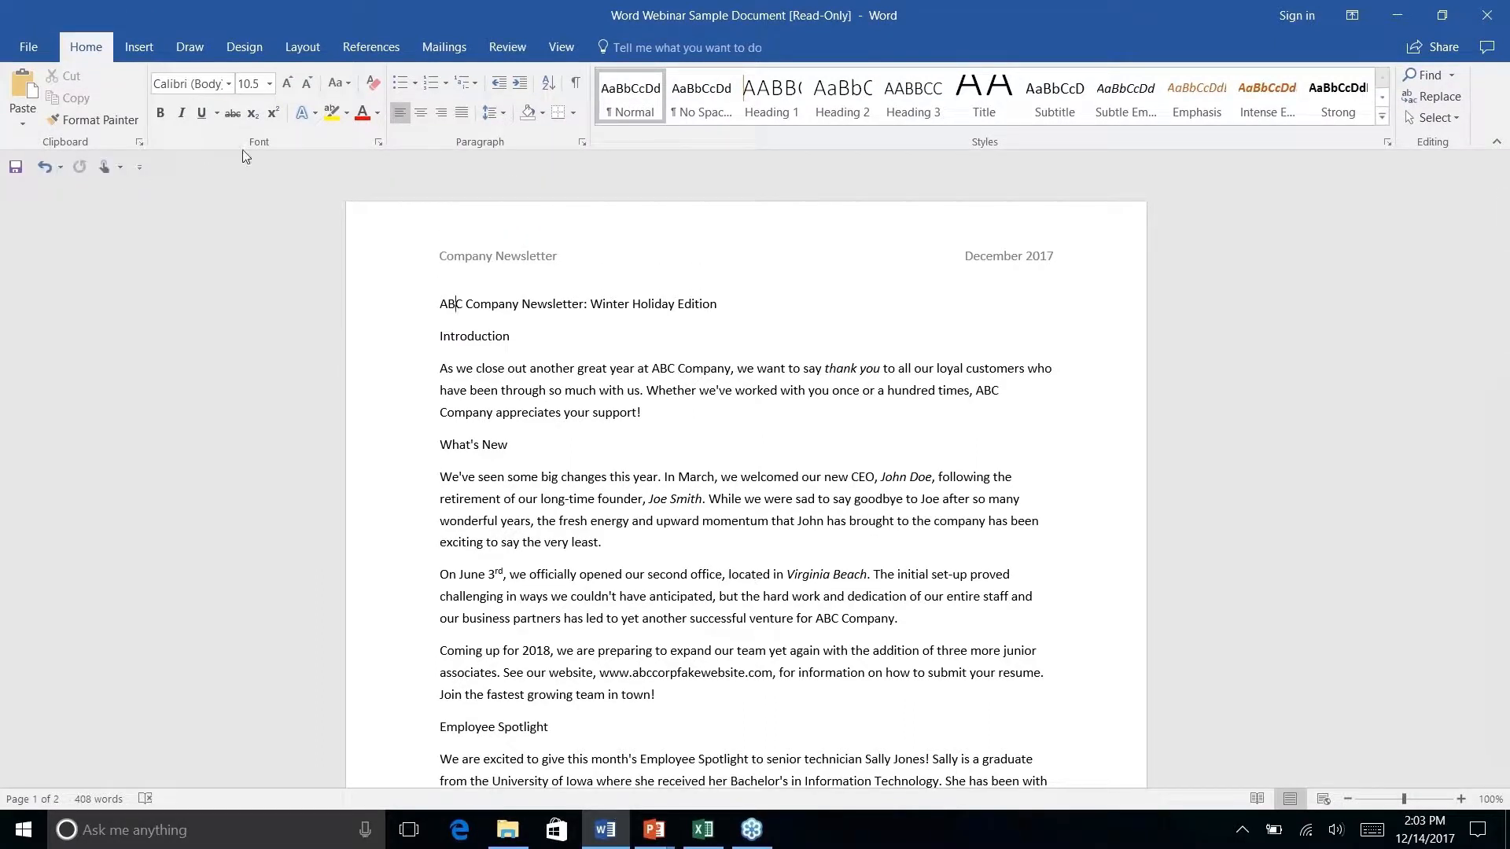
right_click(398, 115)
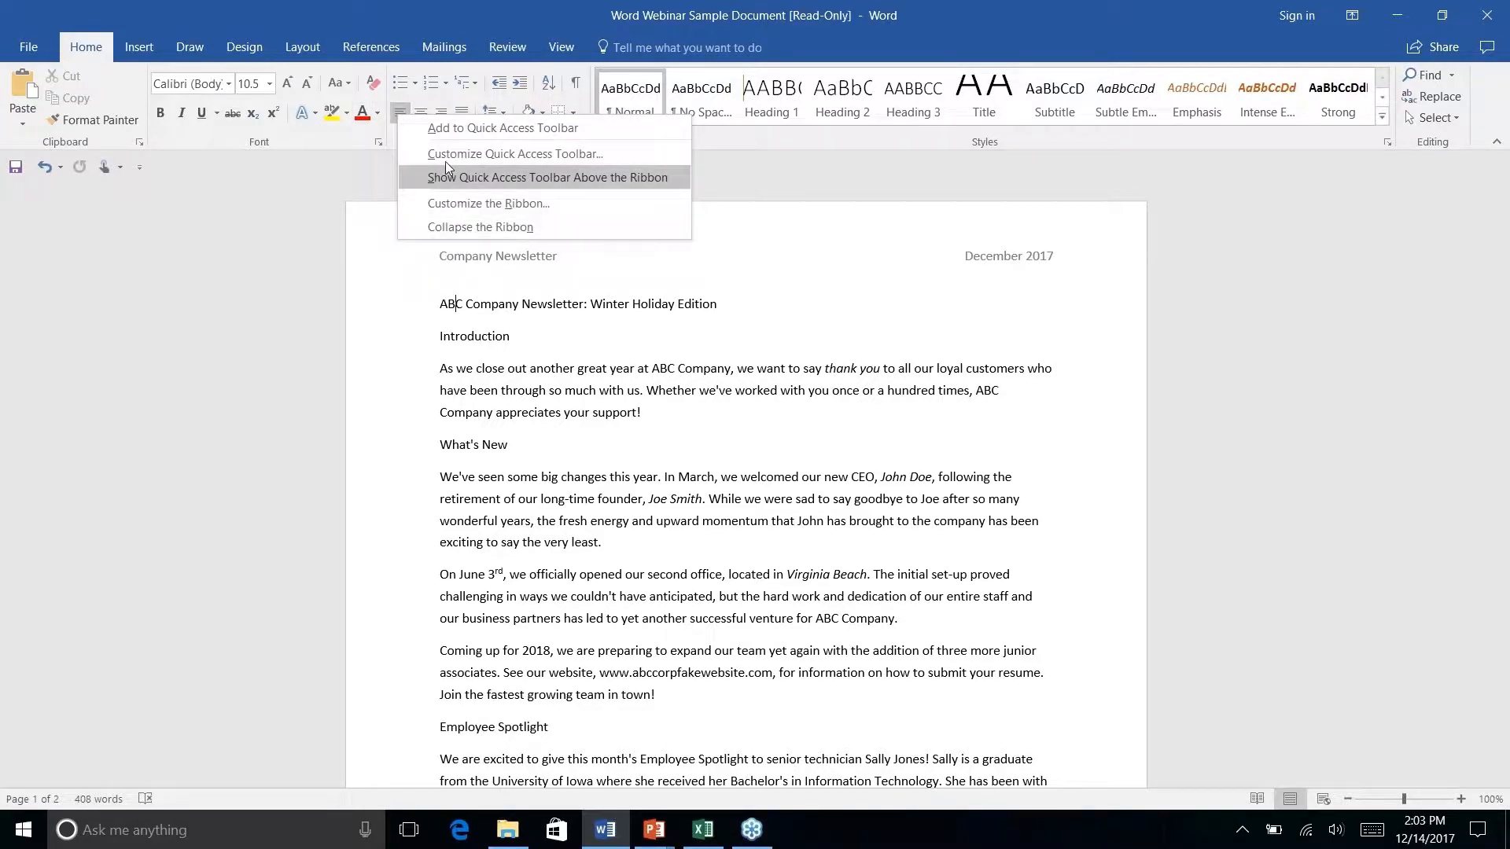
click(182, 162)
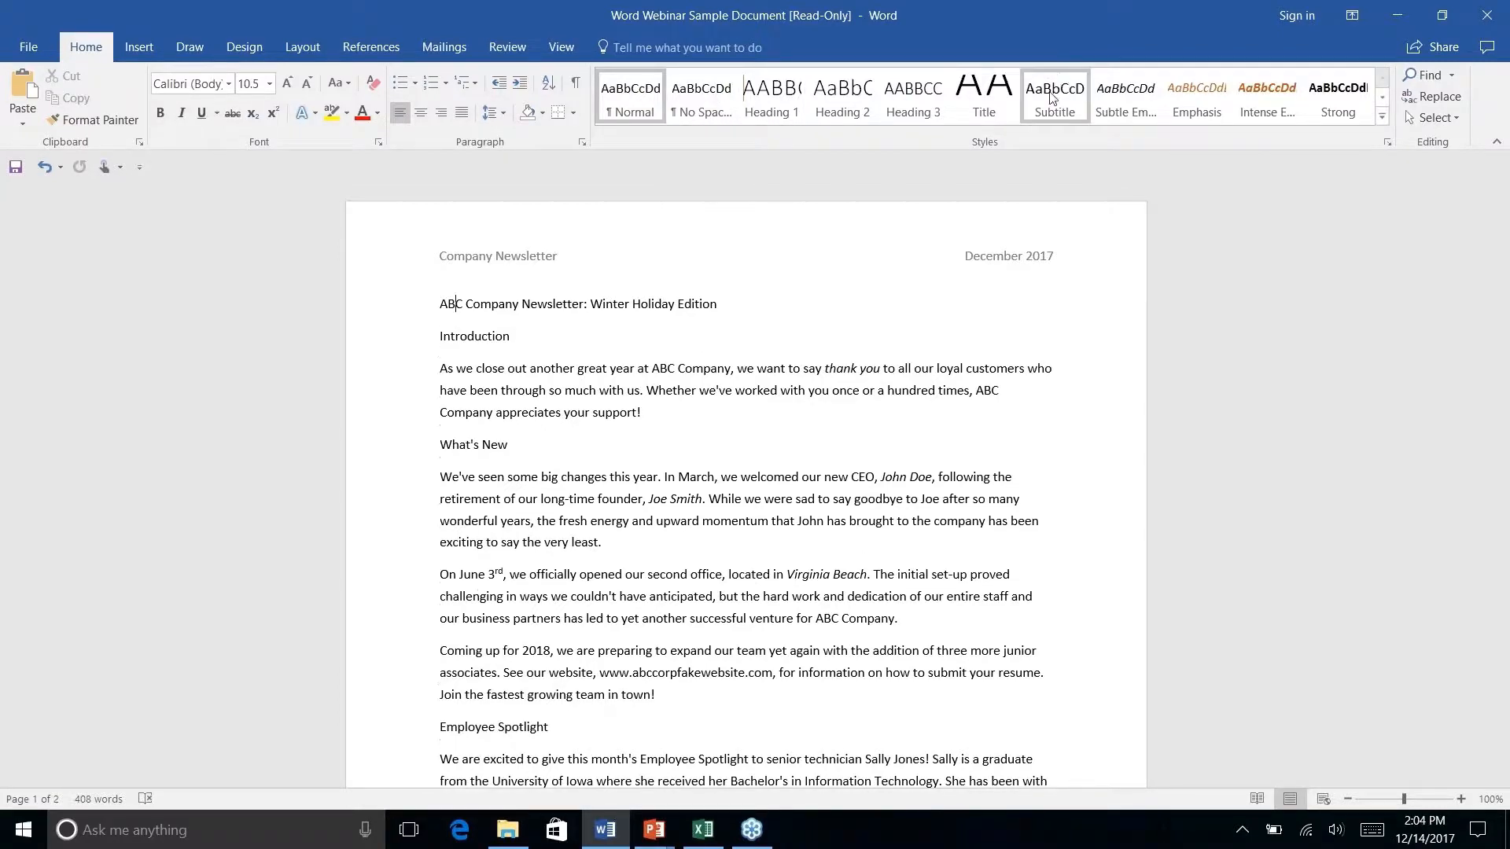
right_click(982, 101)
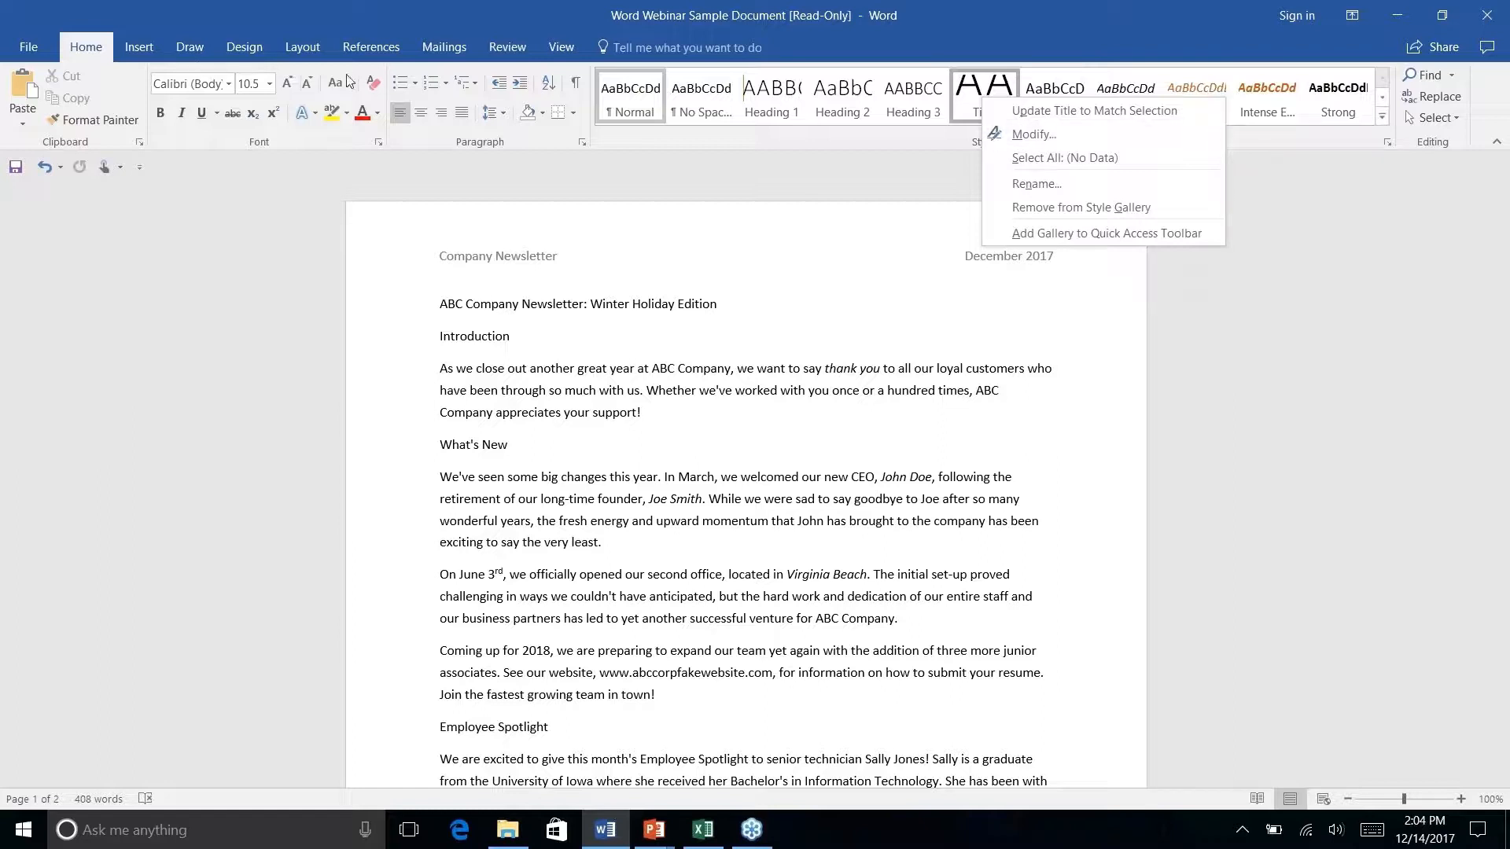
click(412, 82)
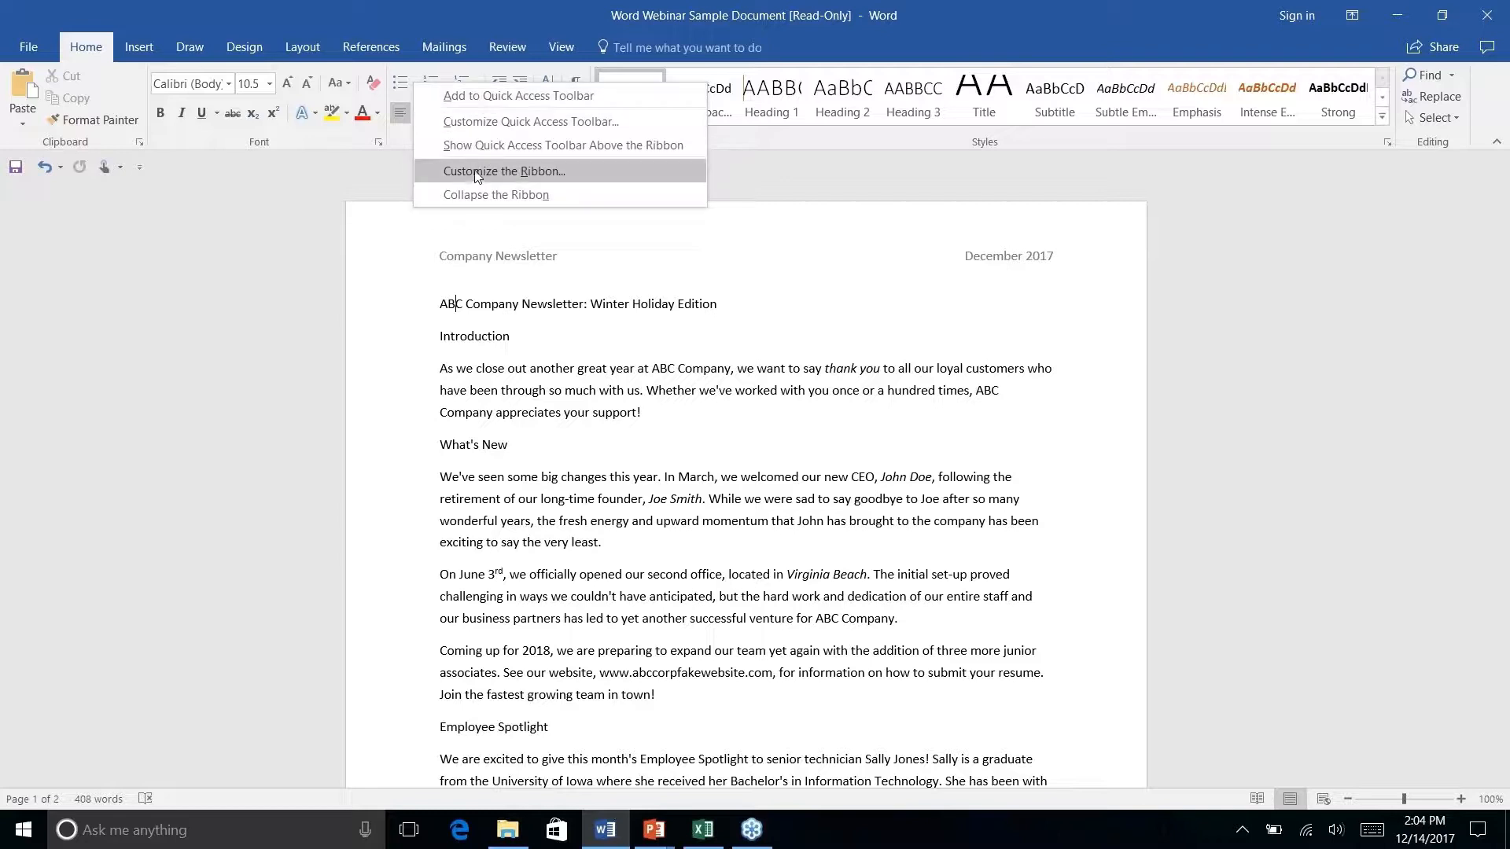
click(196, 166)
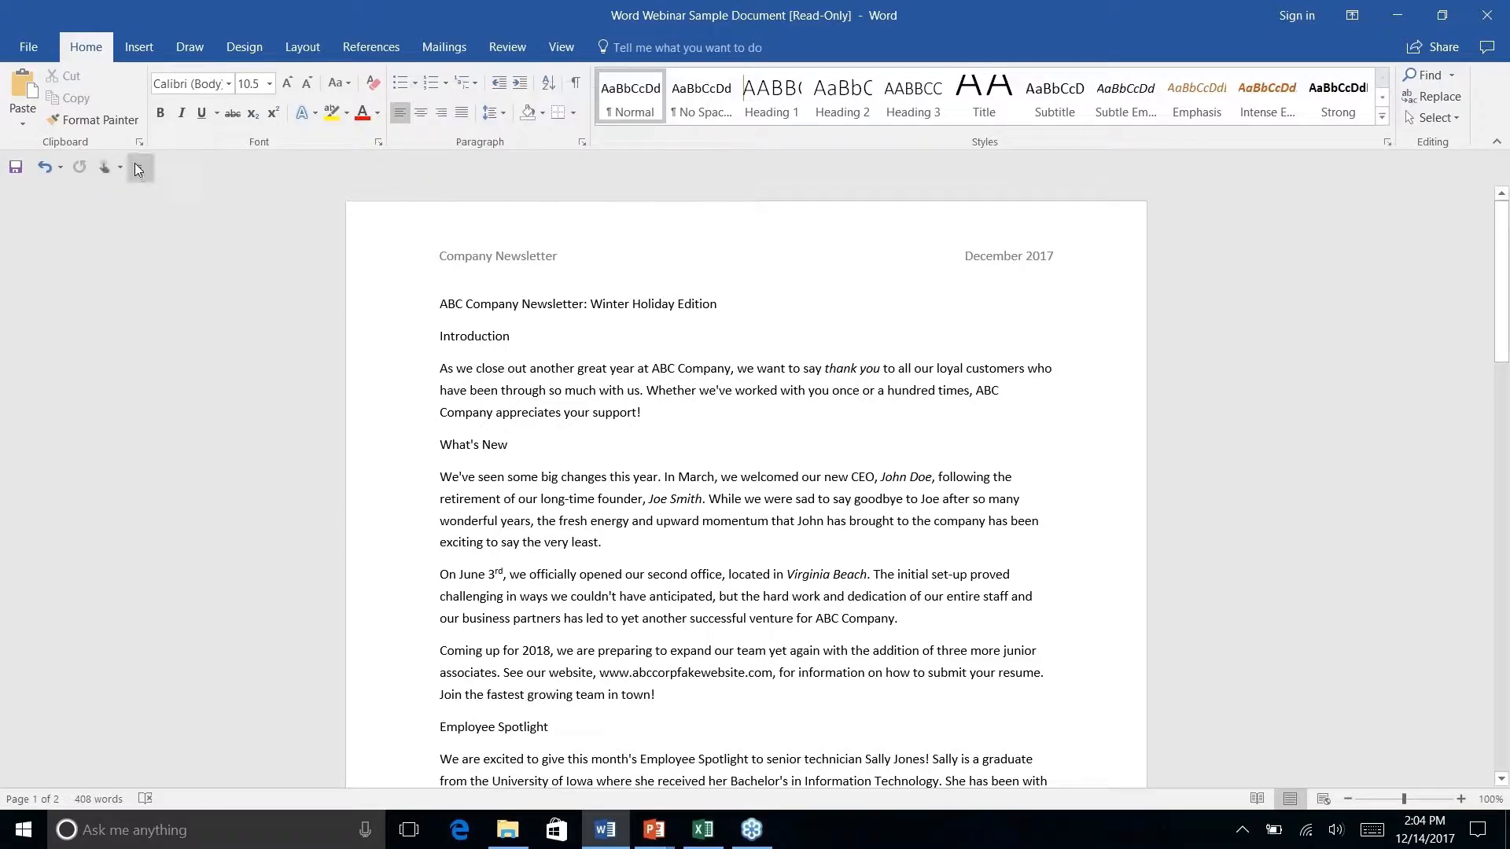
Collapse the ribbon to its tab names, and temporarily reveal and hide the View commands
click(1497, 141)
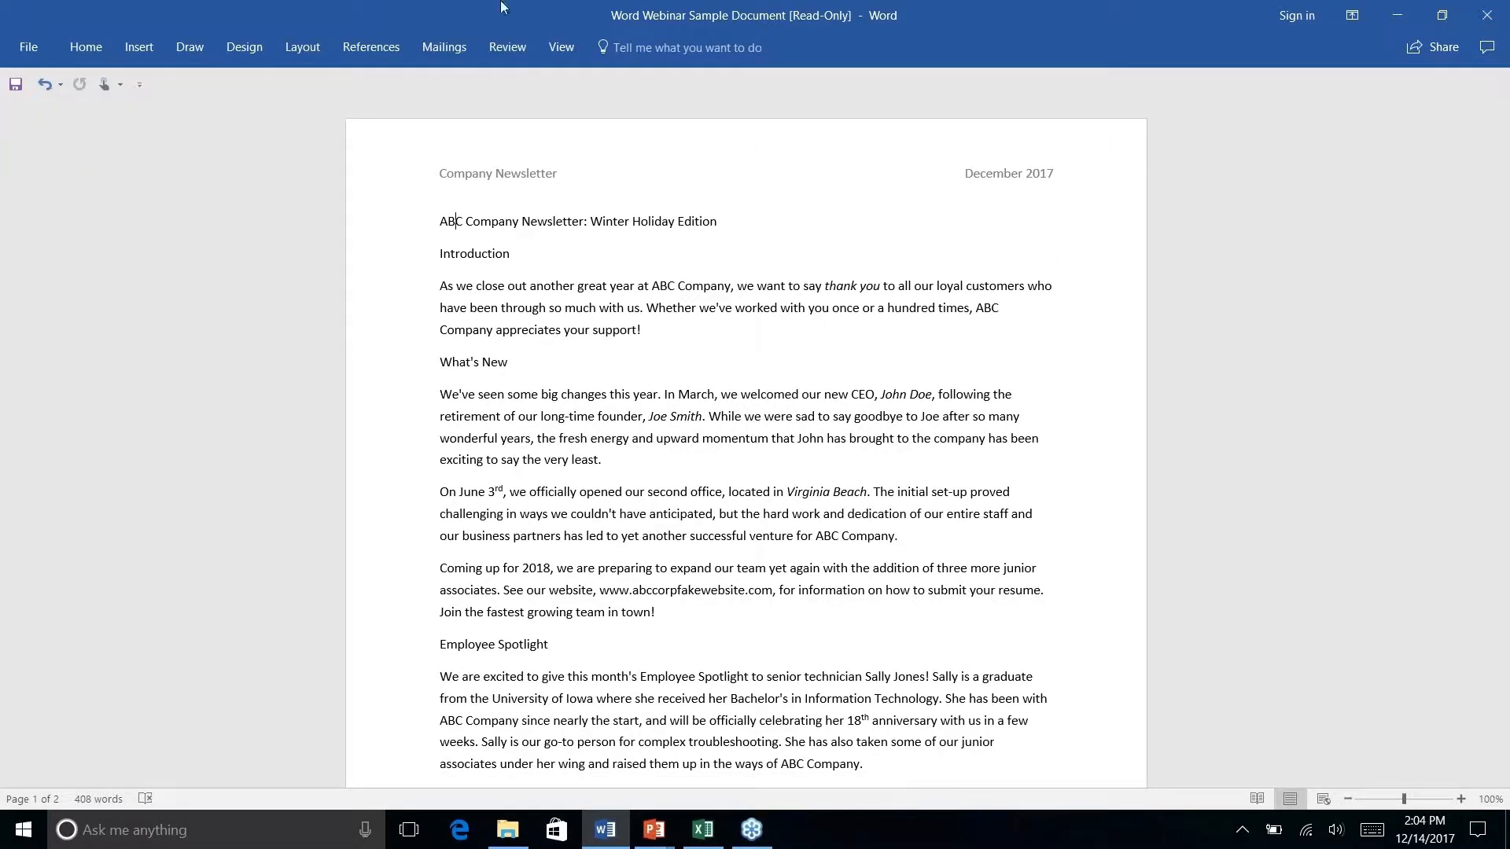
click(562, 47)
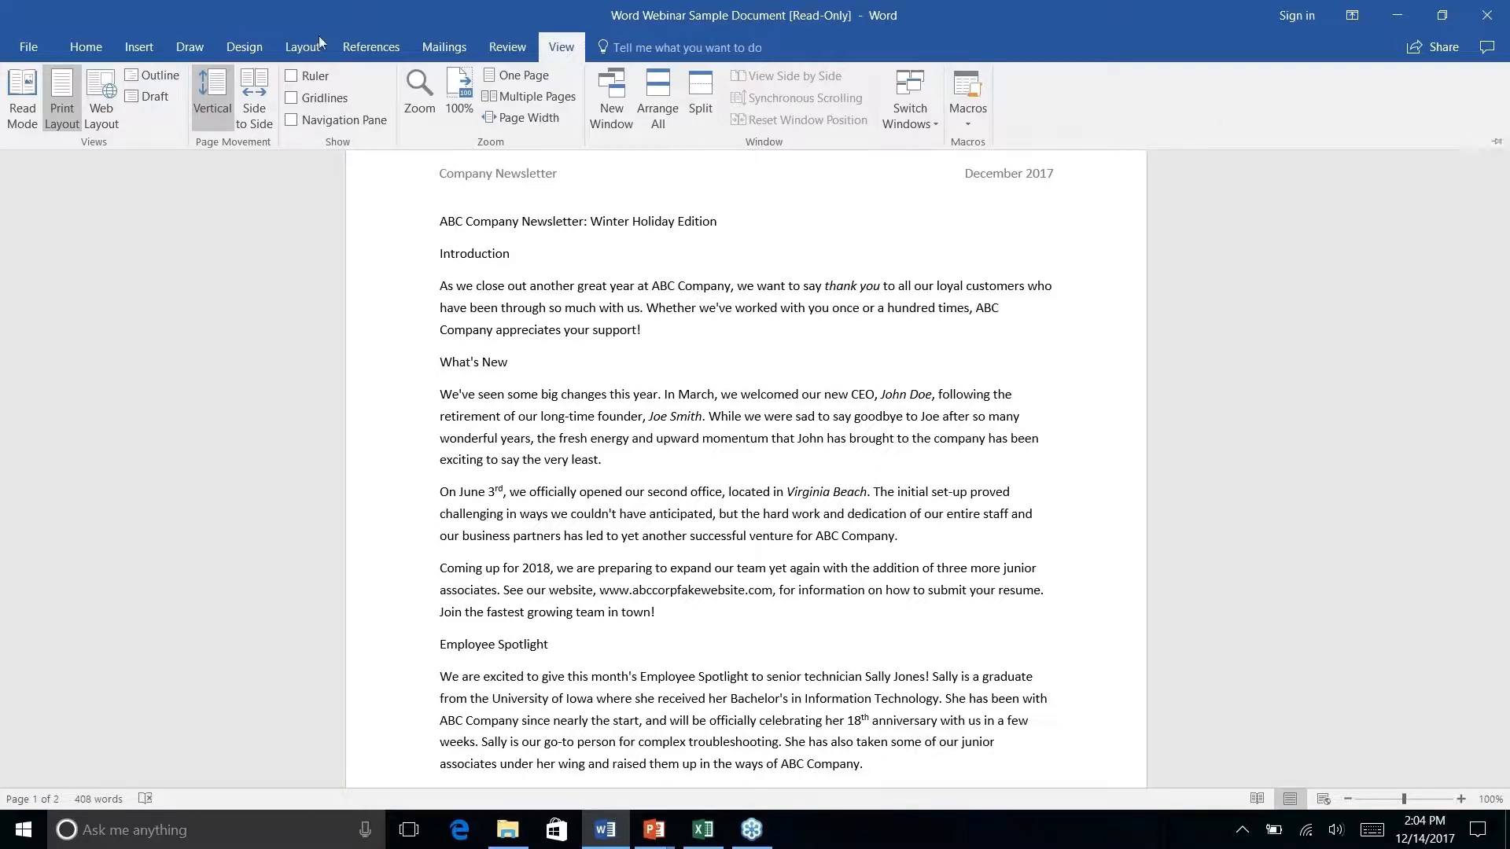
click(561, 49)
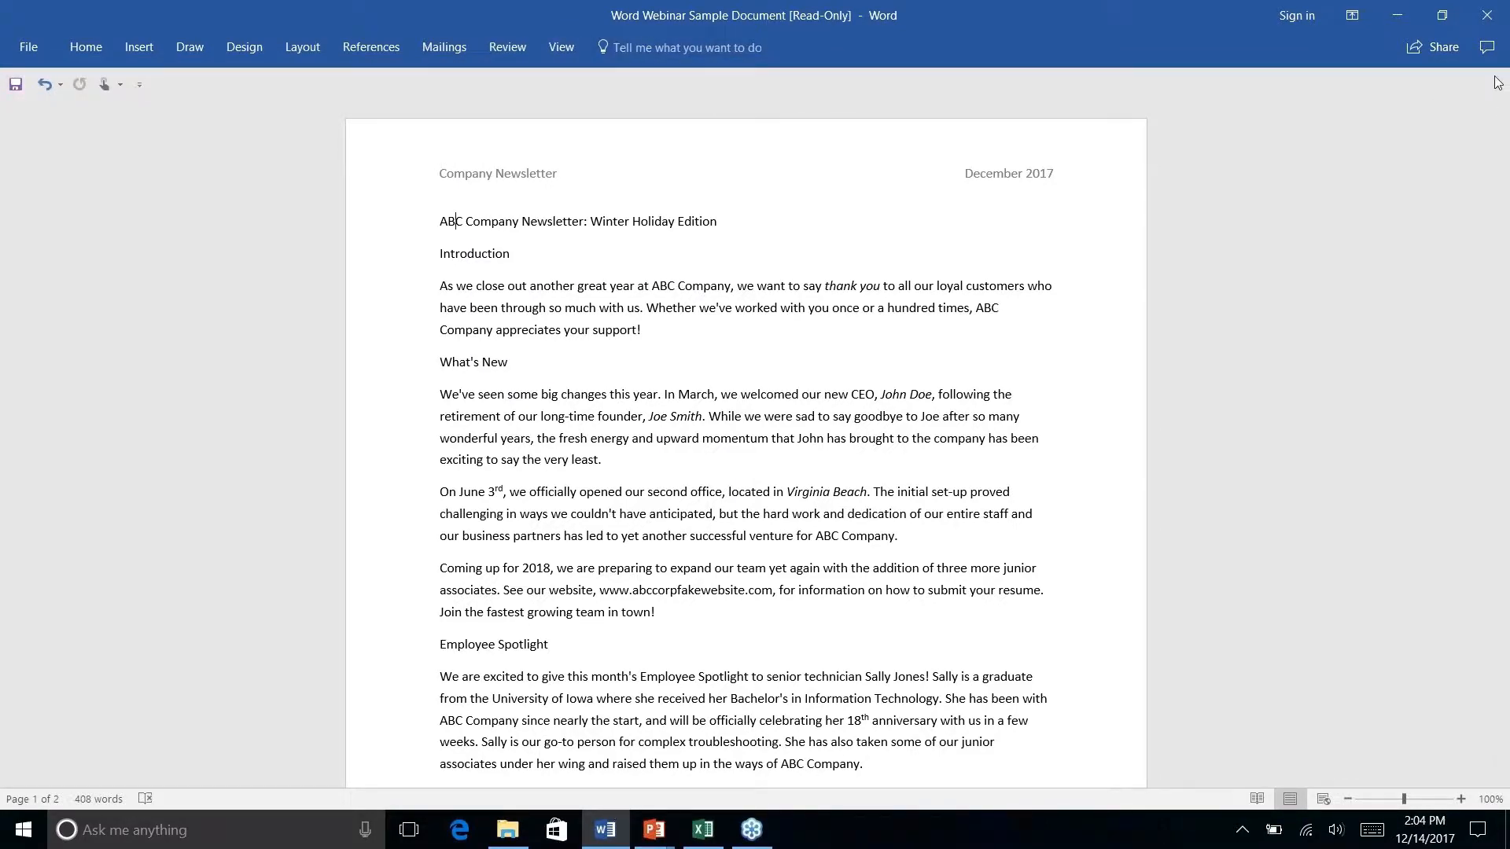
Examine the Design, Home, Insert, Draw, Layout and References command sets while the ribbon stays collapsed
click(252, 52)
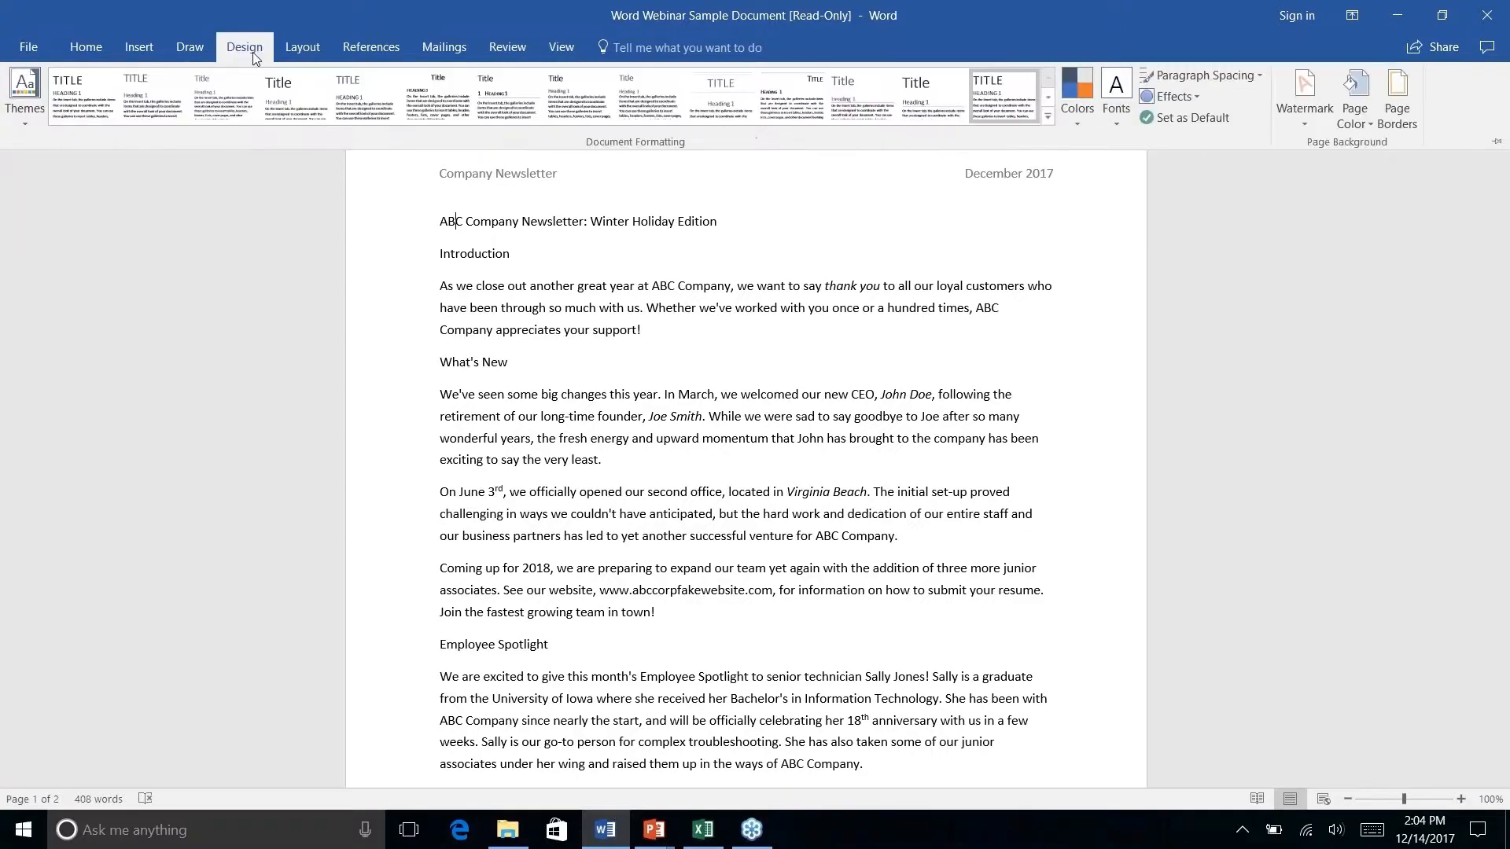
click(103, 47)
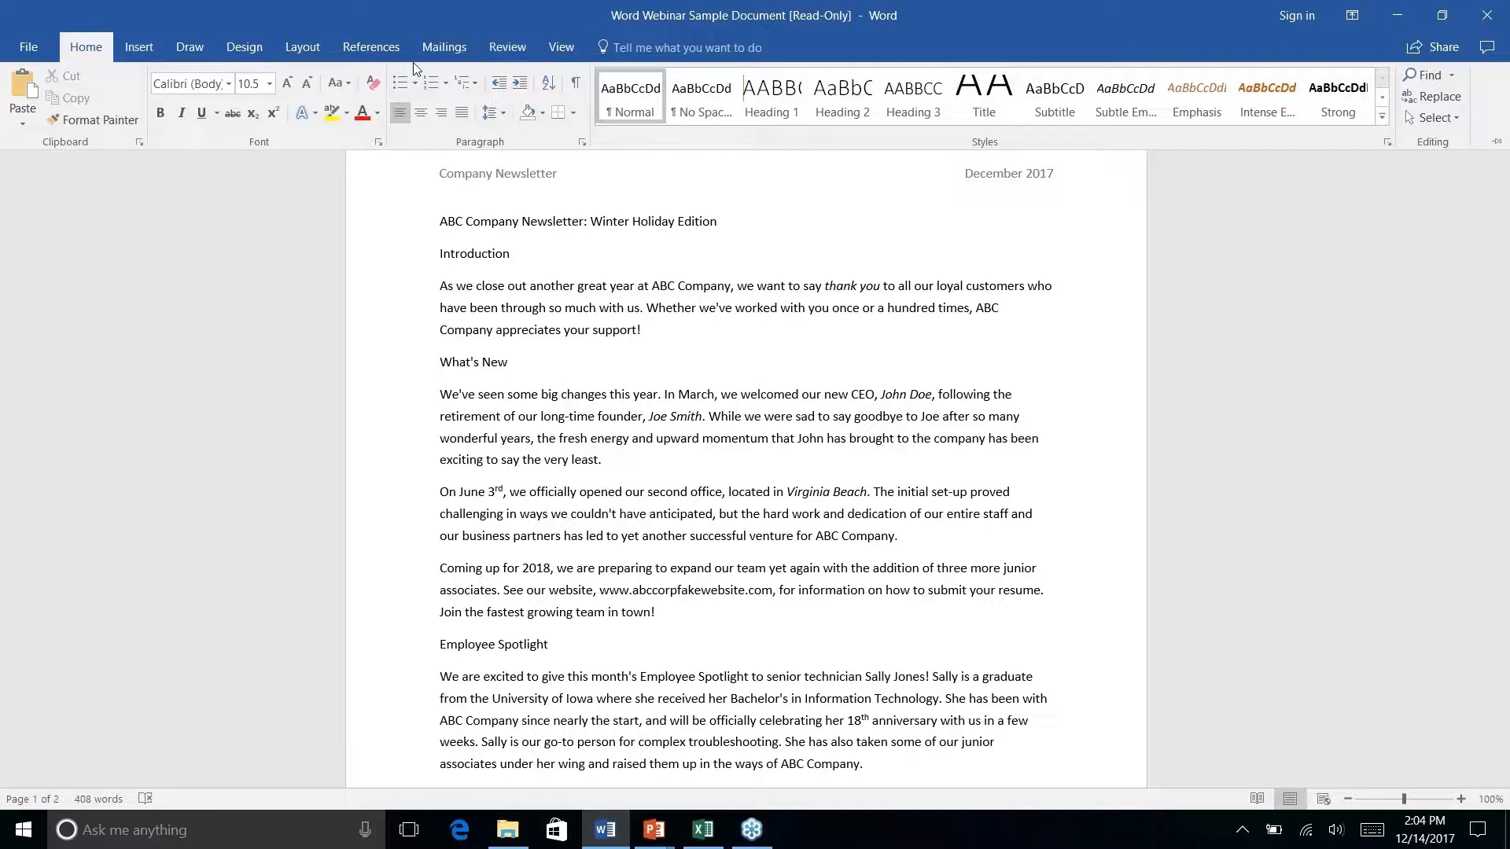
click(137, 49)
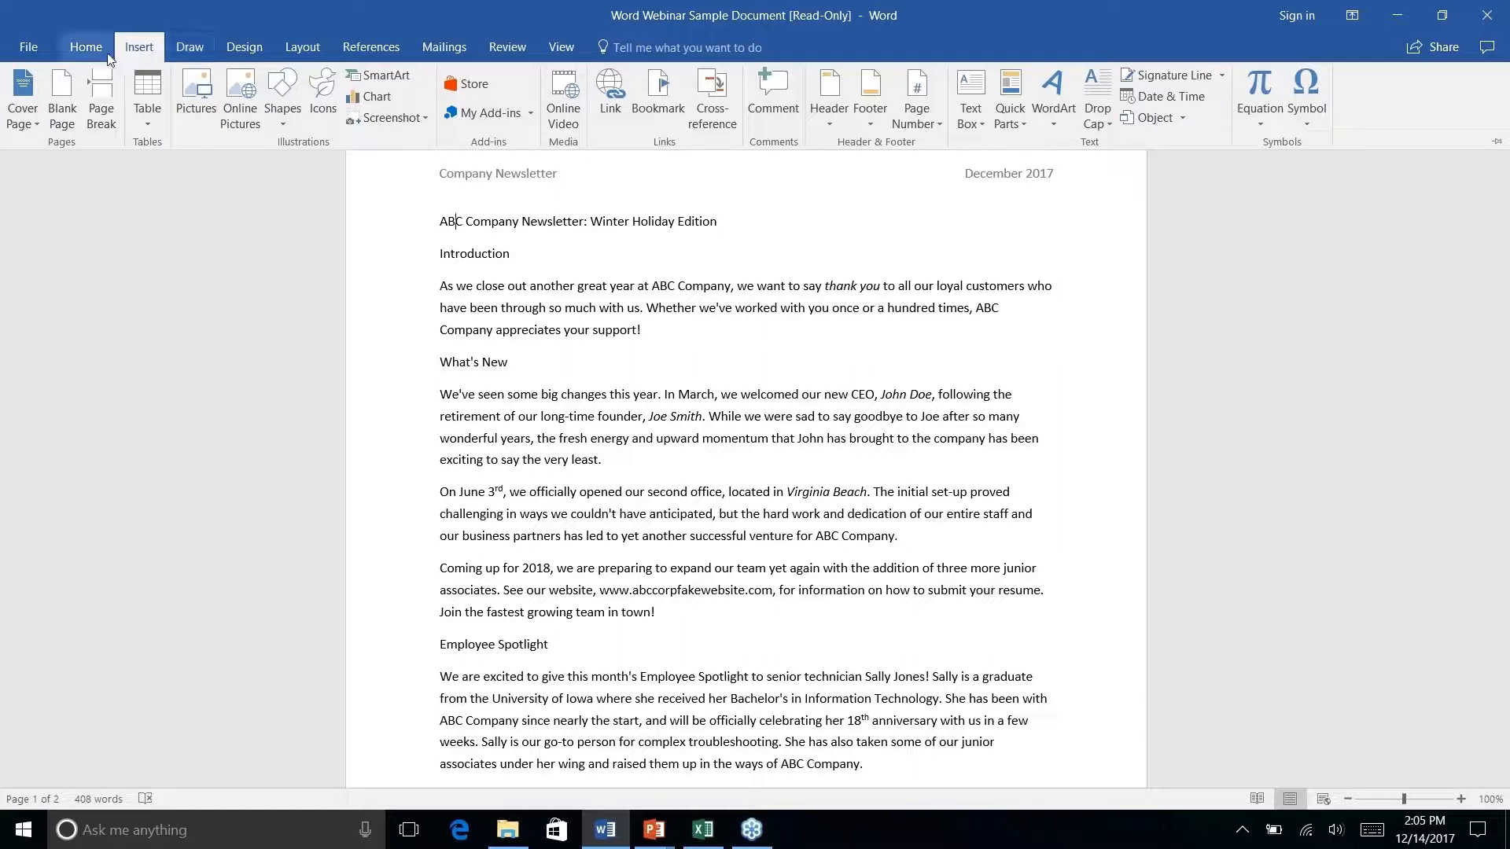
click(196, 48)
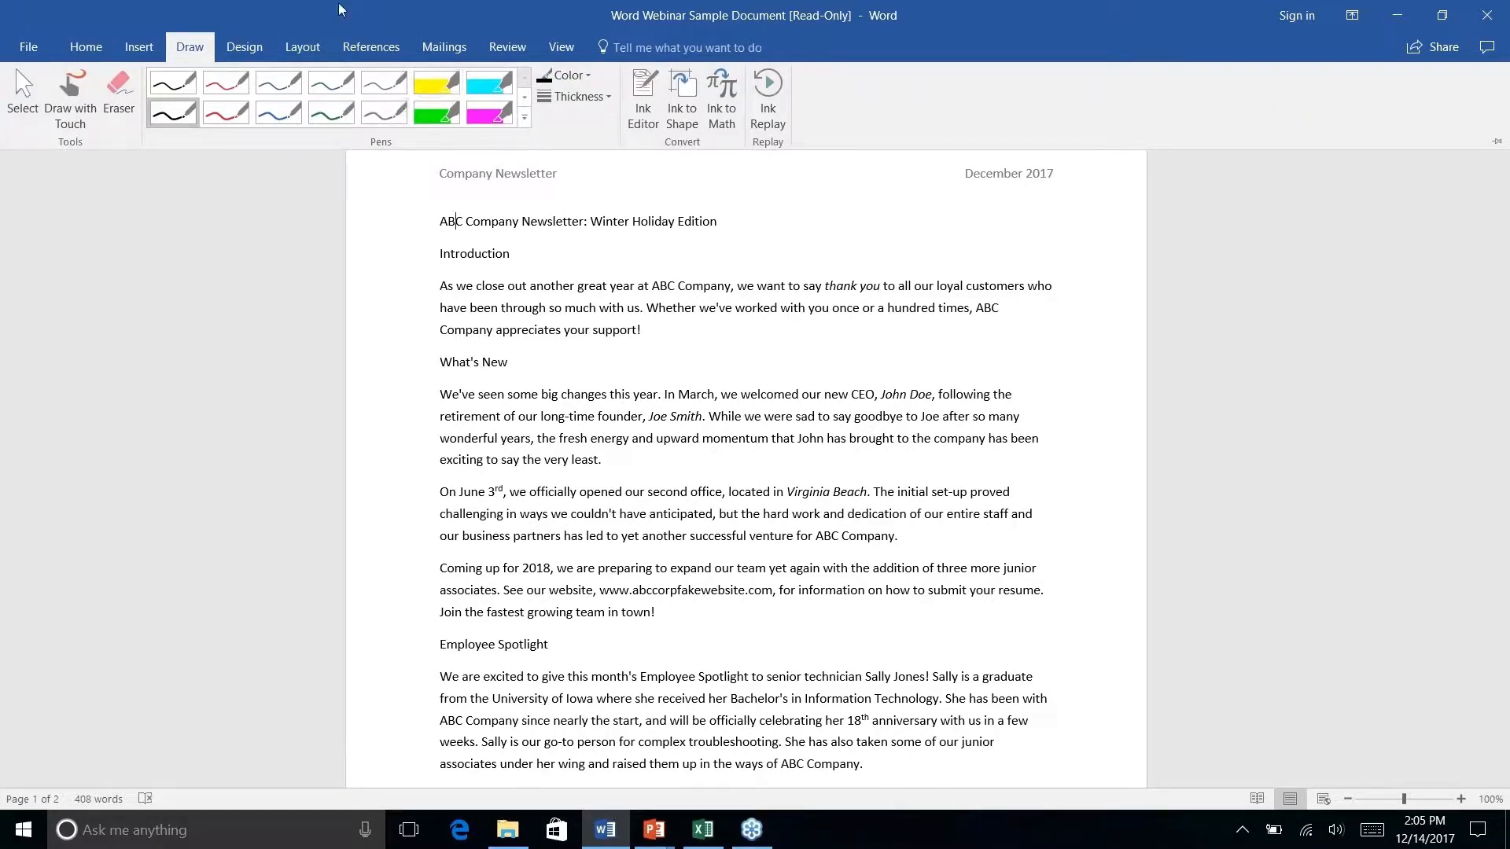
click(235, 52)
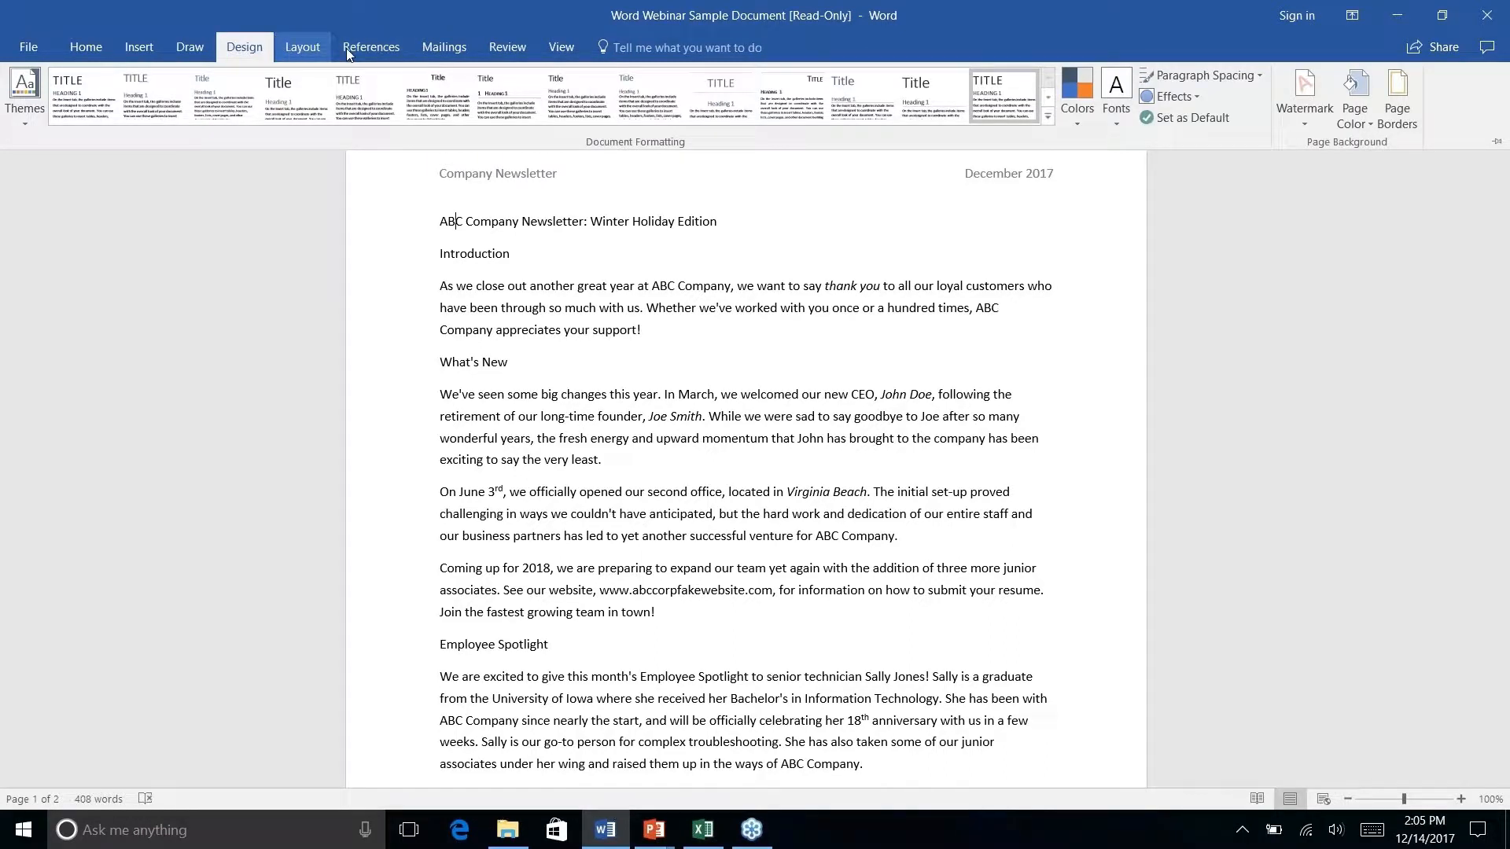
click(307, 50)
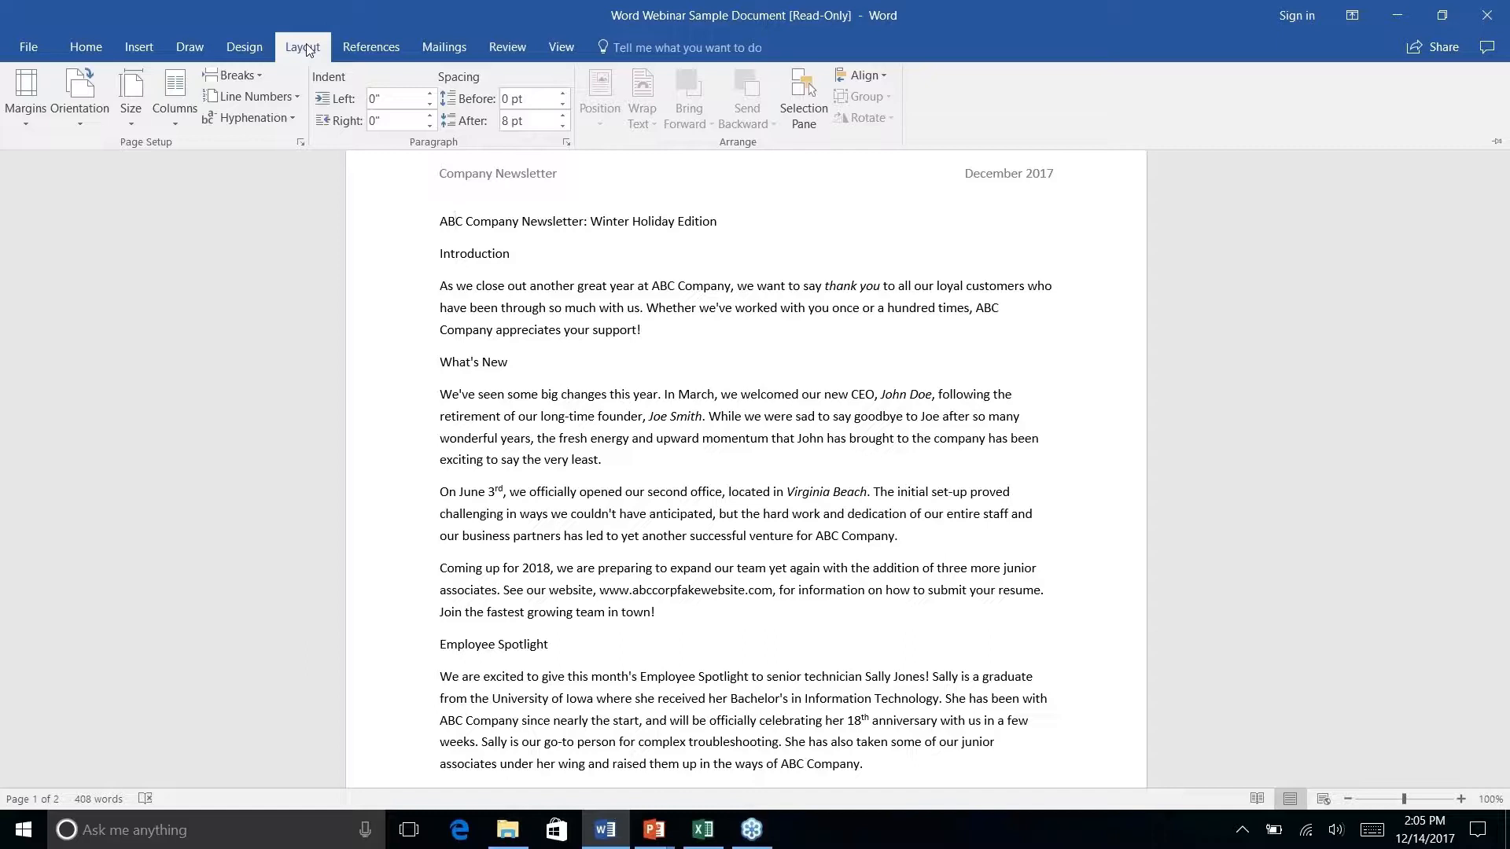
click(377, 52)
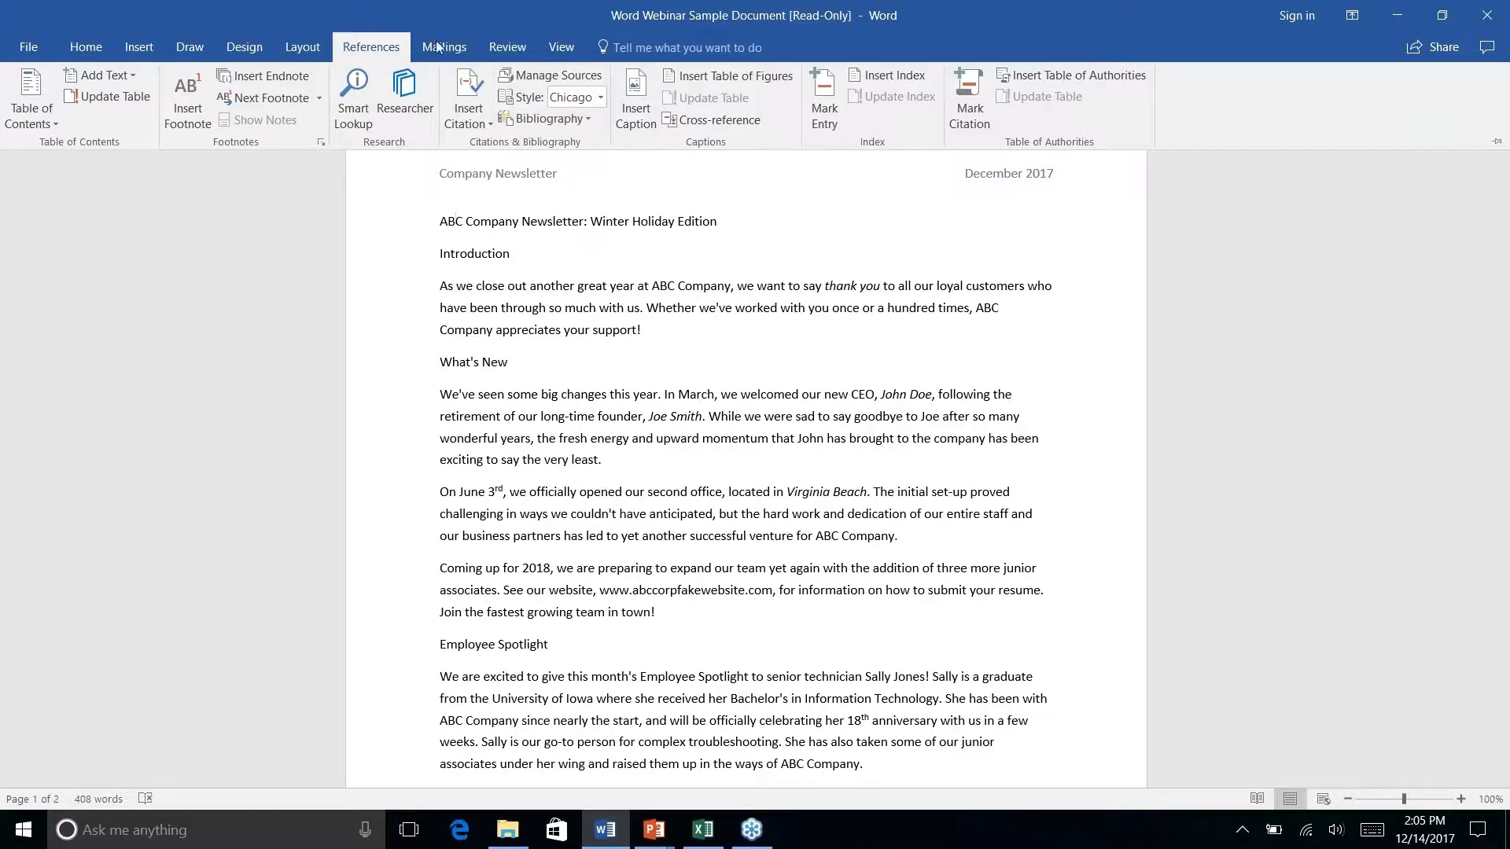
click(100, 59)
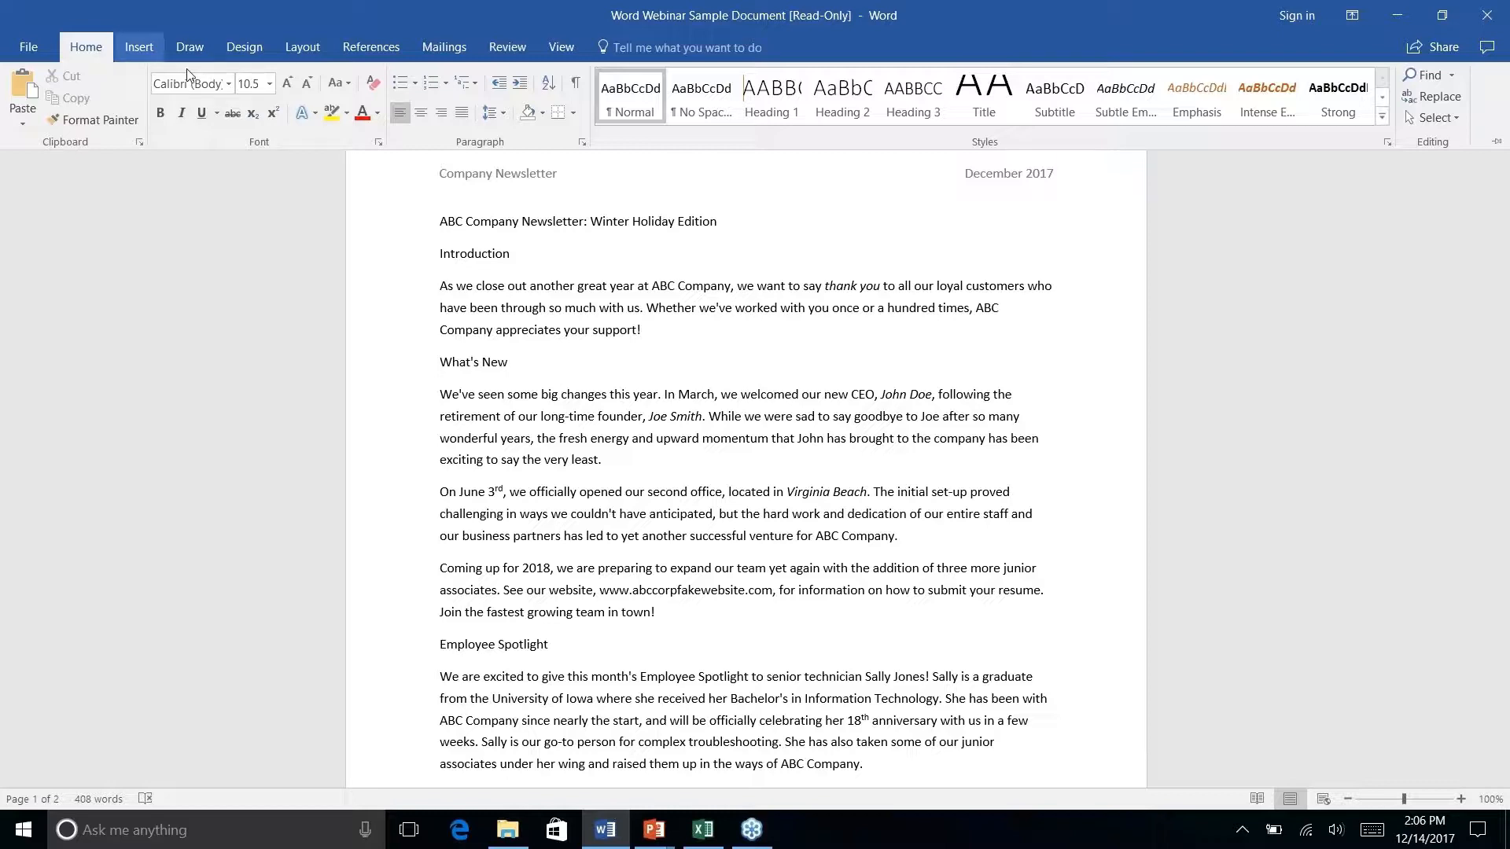
Browse Popular Commands and Commands Not in the Ribbon in the ribbon customization options, and leave without changing anything
right_click(339, 118)
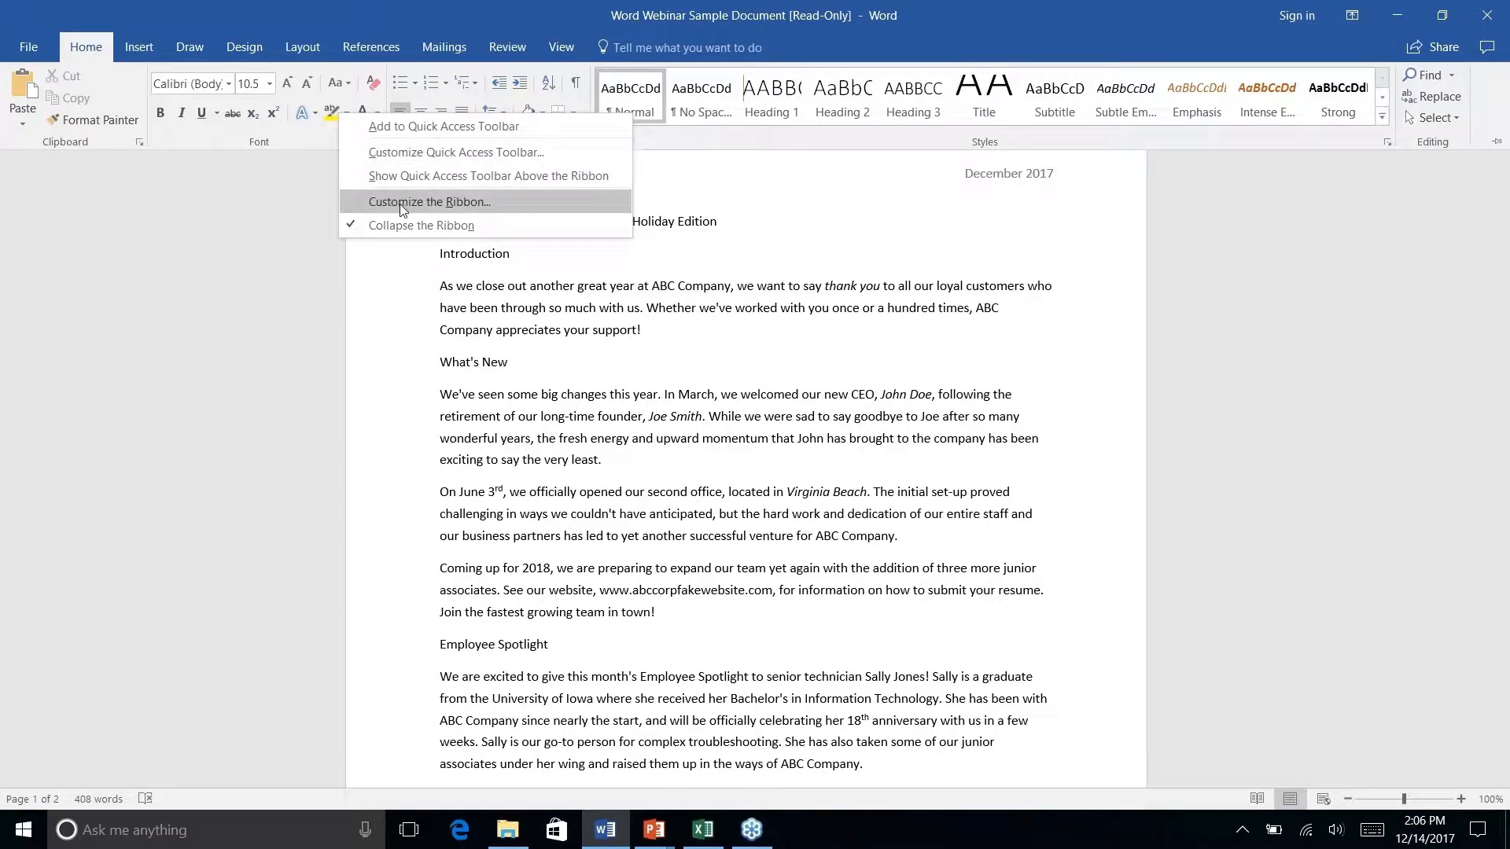
click(551, 225)
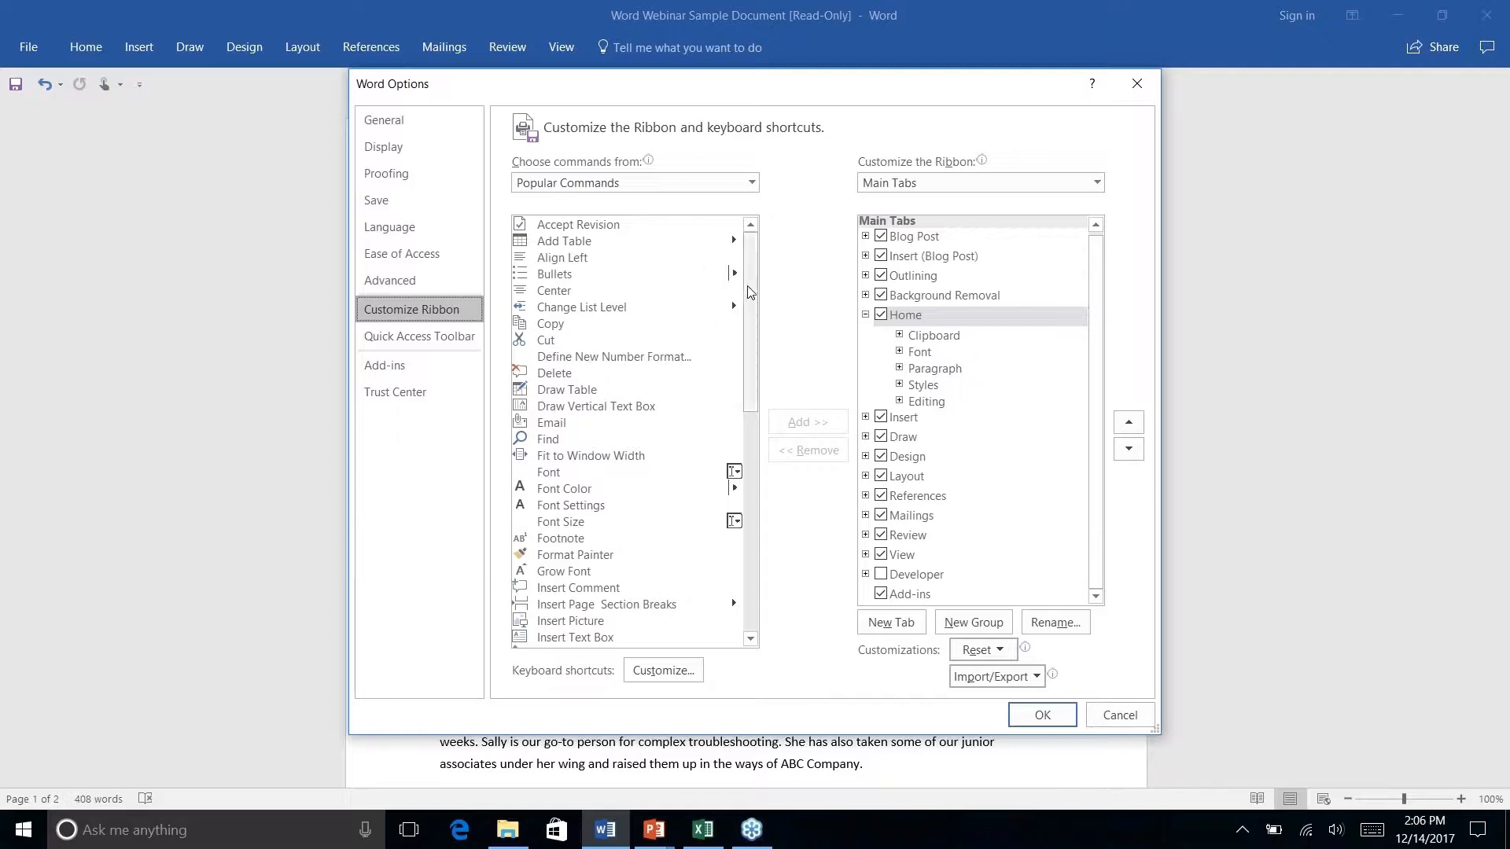
scroll(755, 293, down, 11)
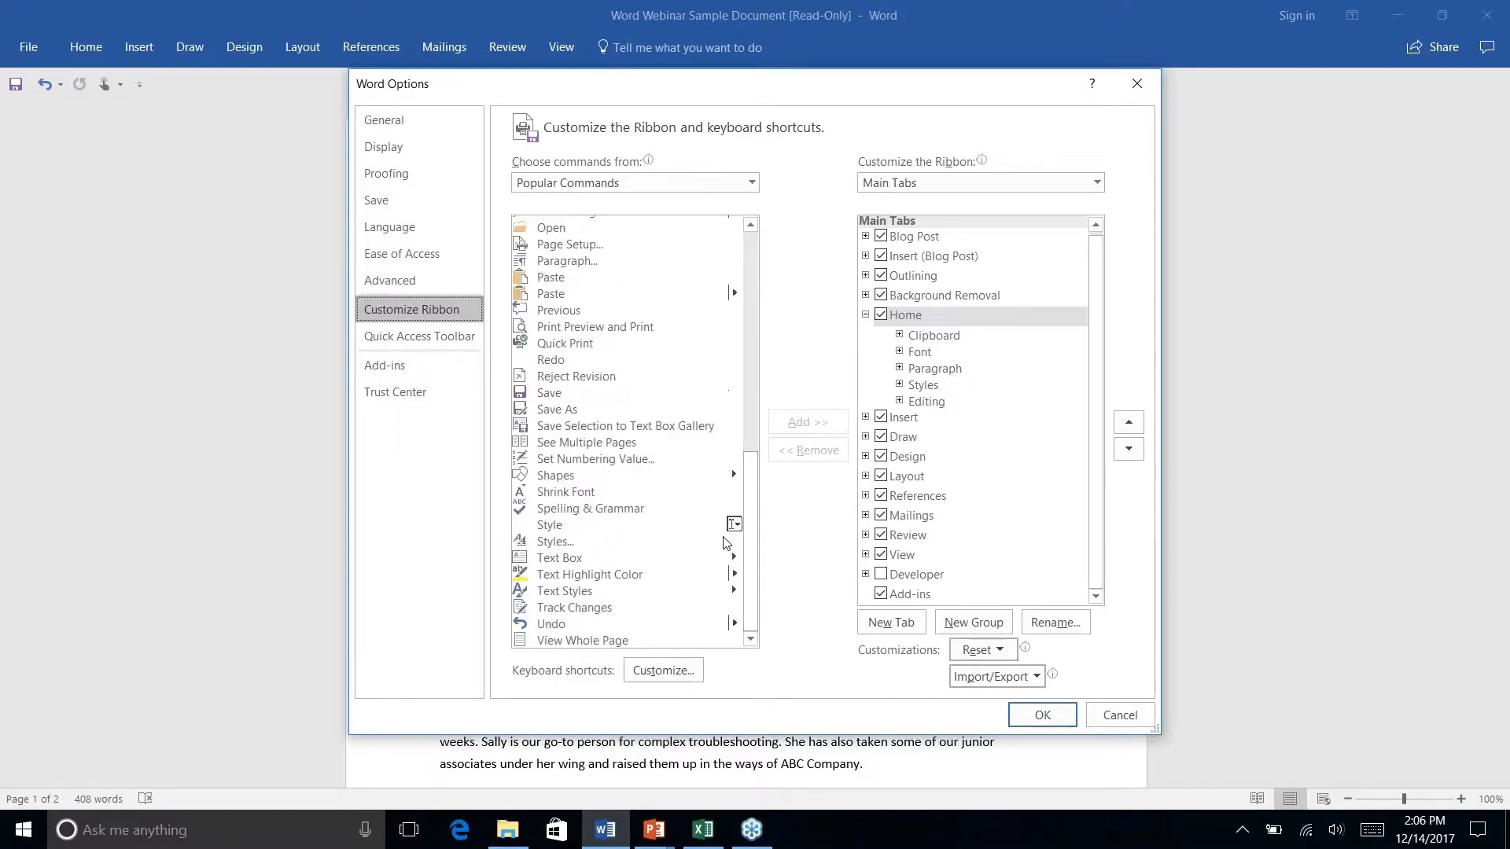
click(751, 183)
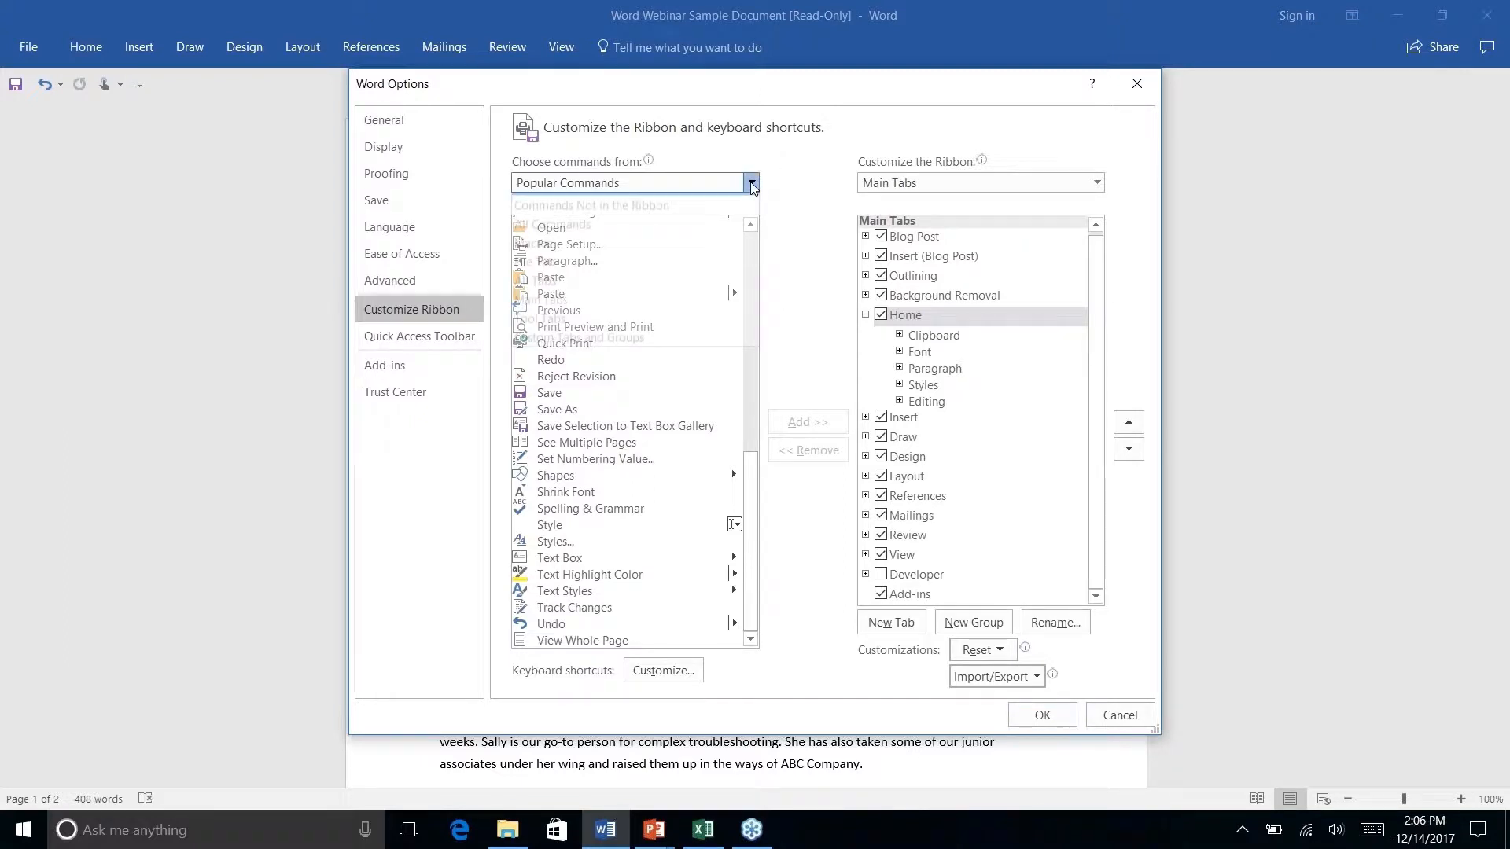
click(650, 223)
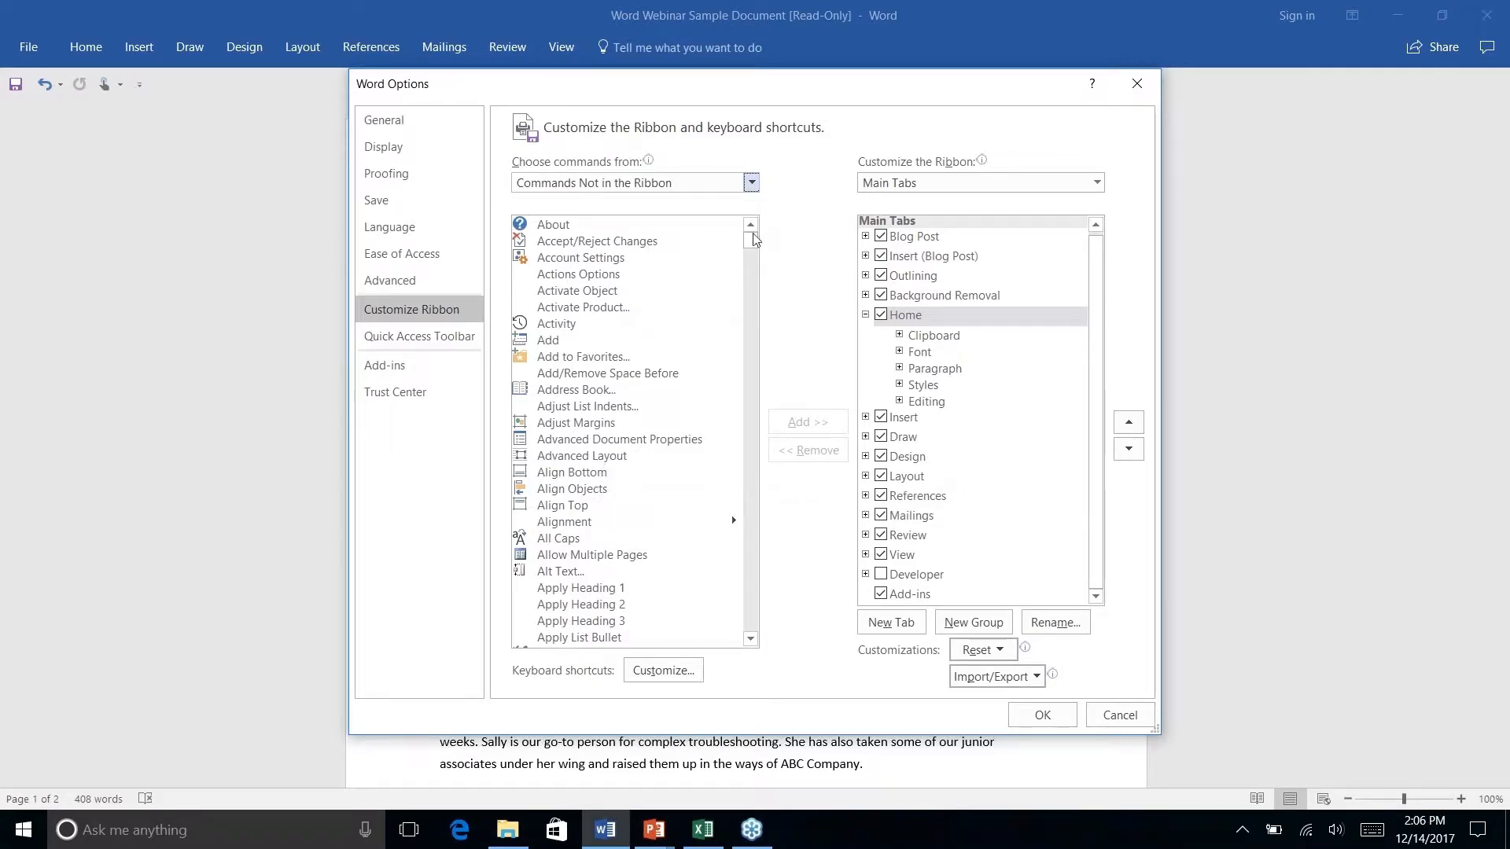
drag(749, 247, 645, 446)
scroll(644, 446, up, 8)
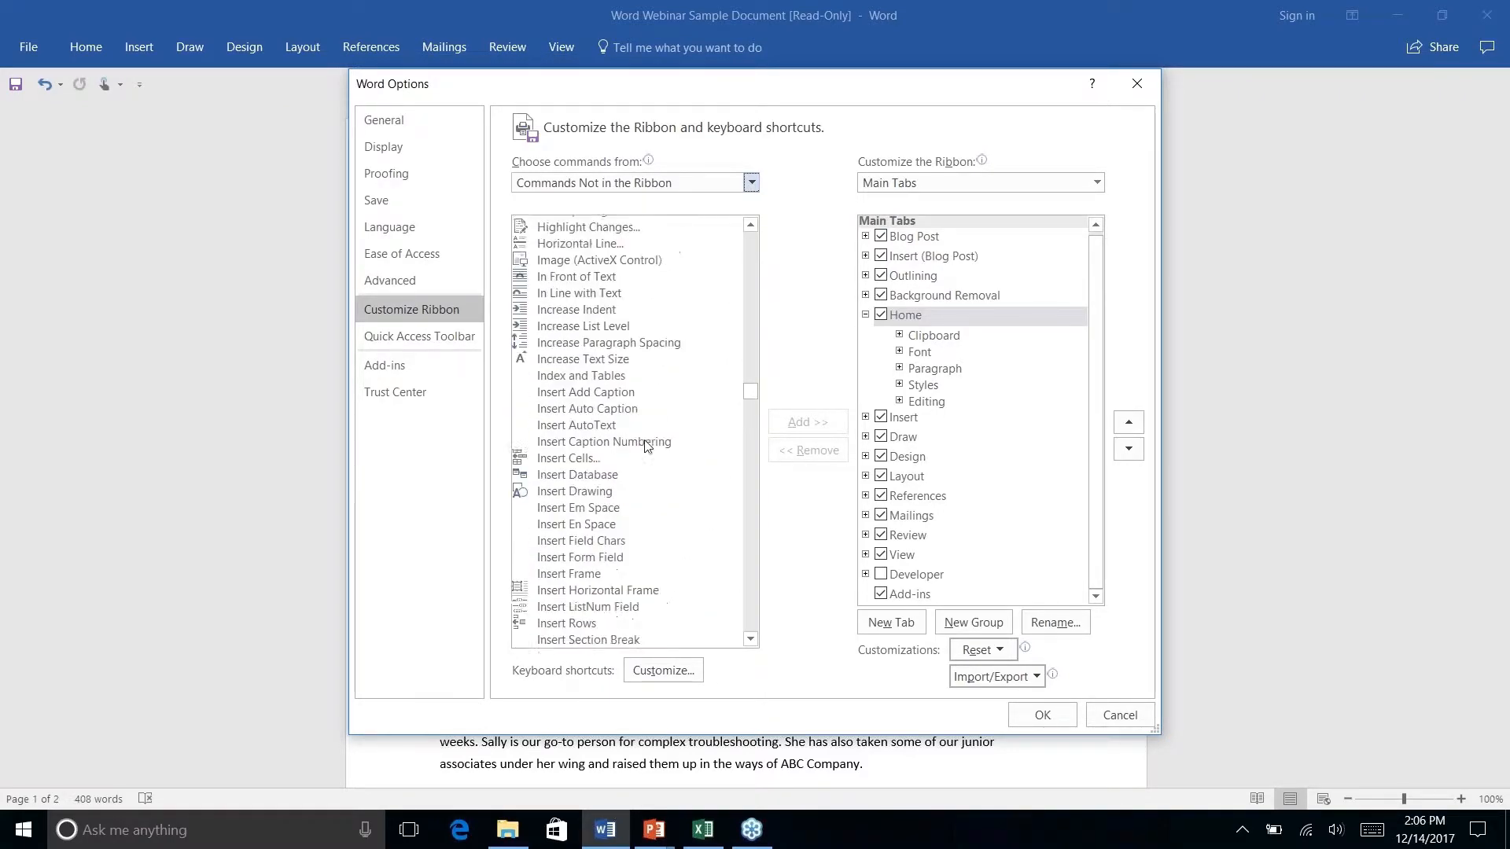
scroll(645, 446, up, 15)
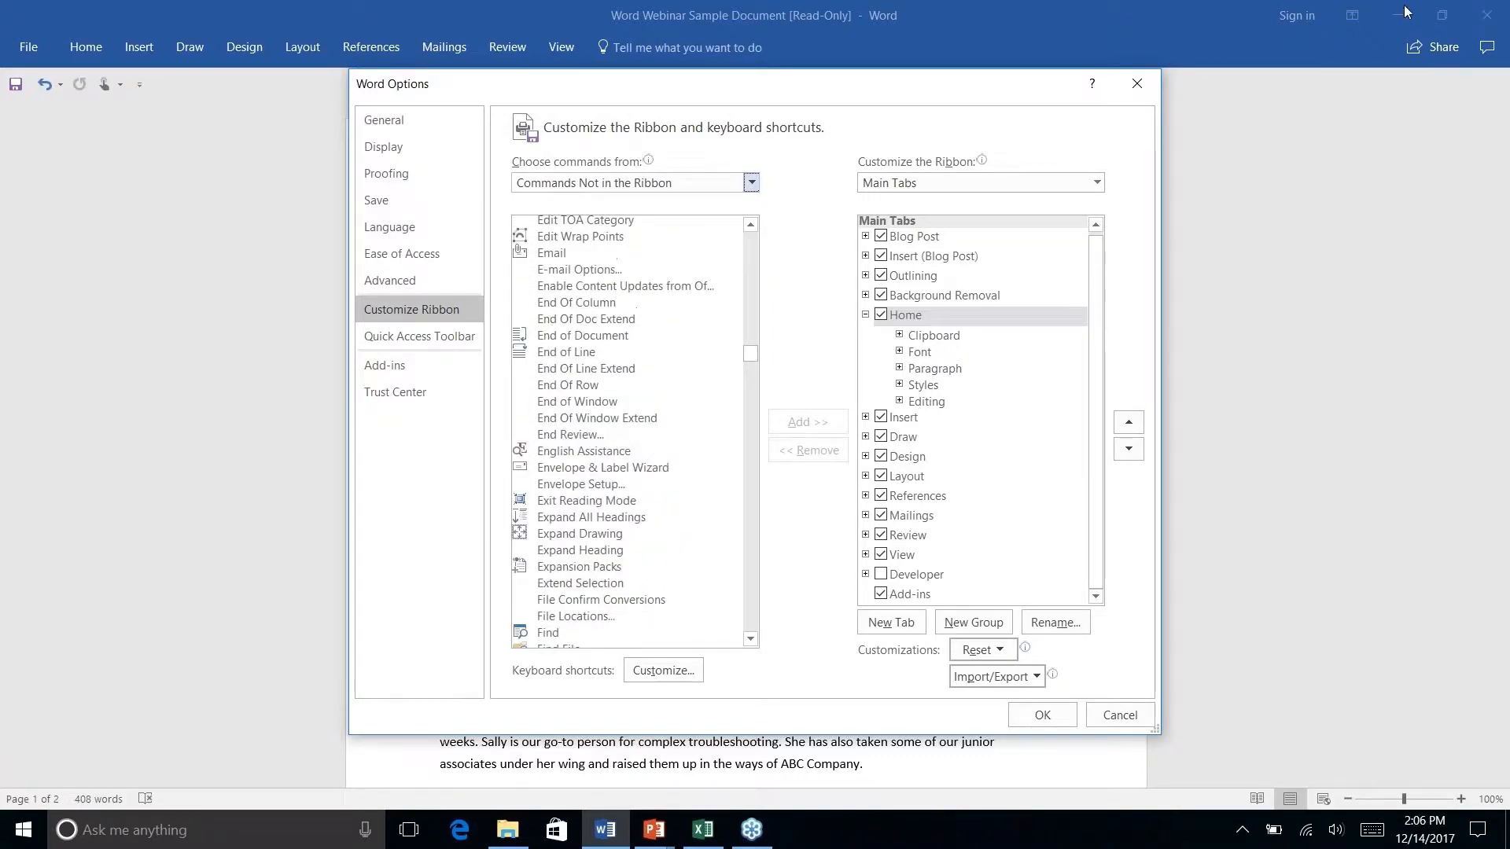
click(1135, 83)
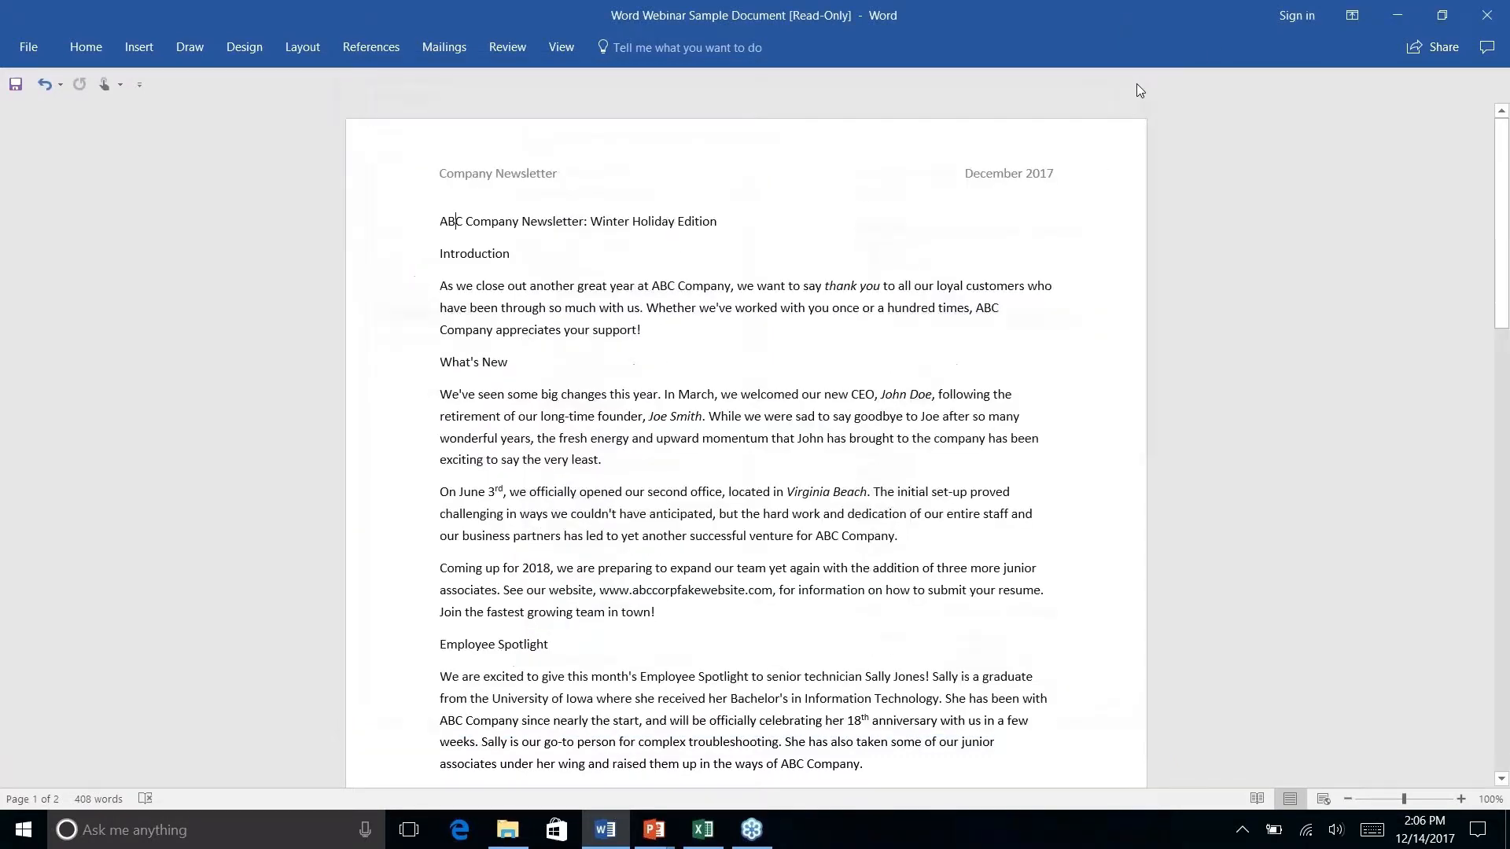
click(653, 50)
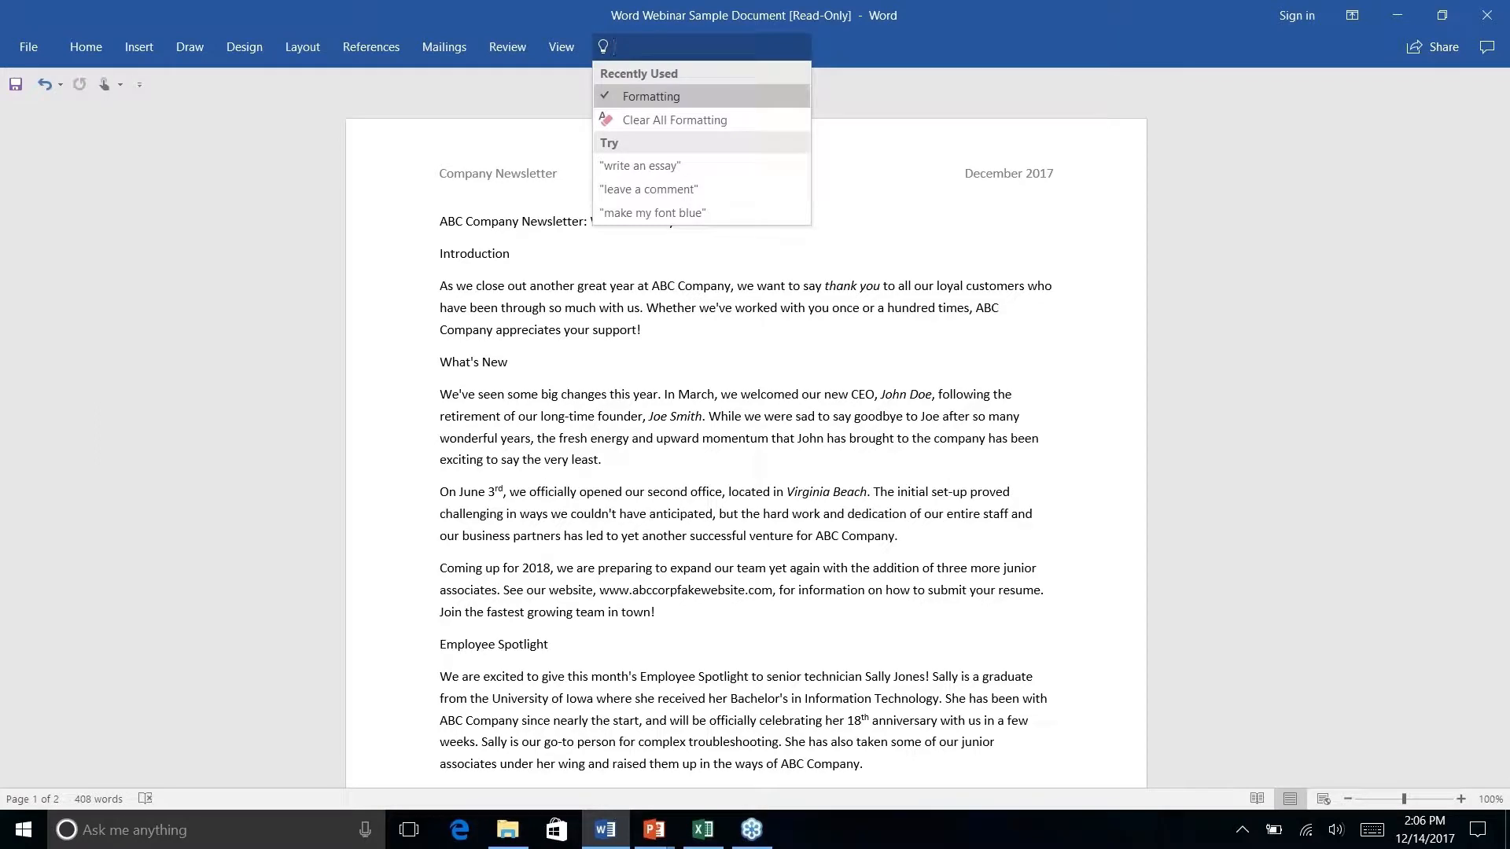
click(921, 43)
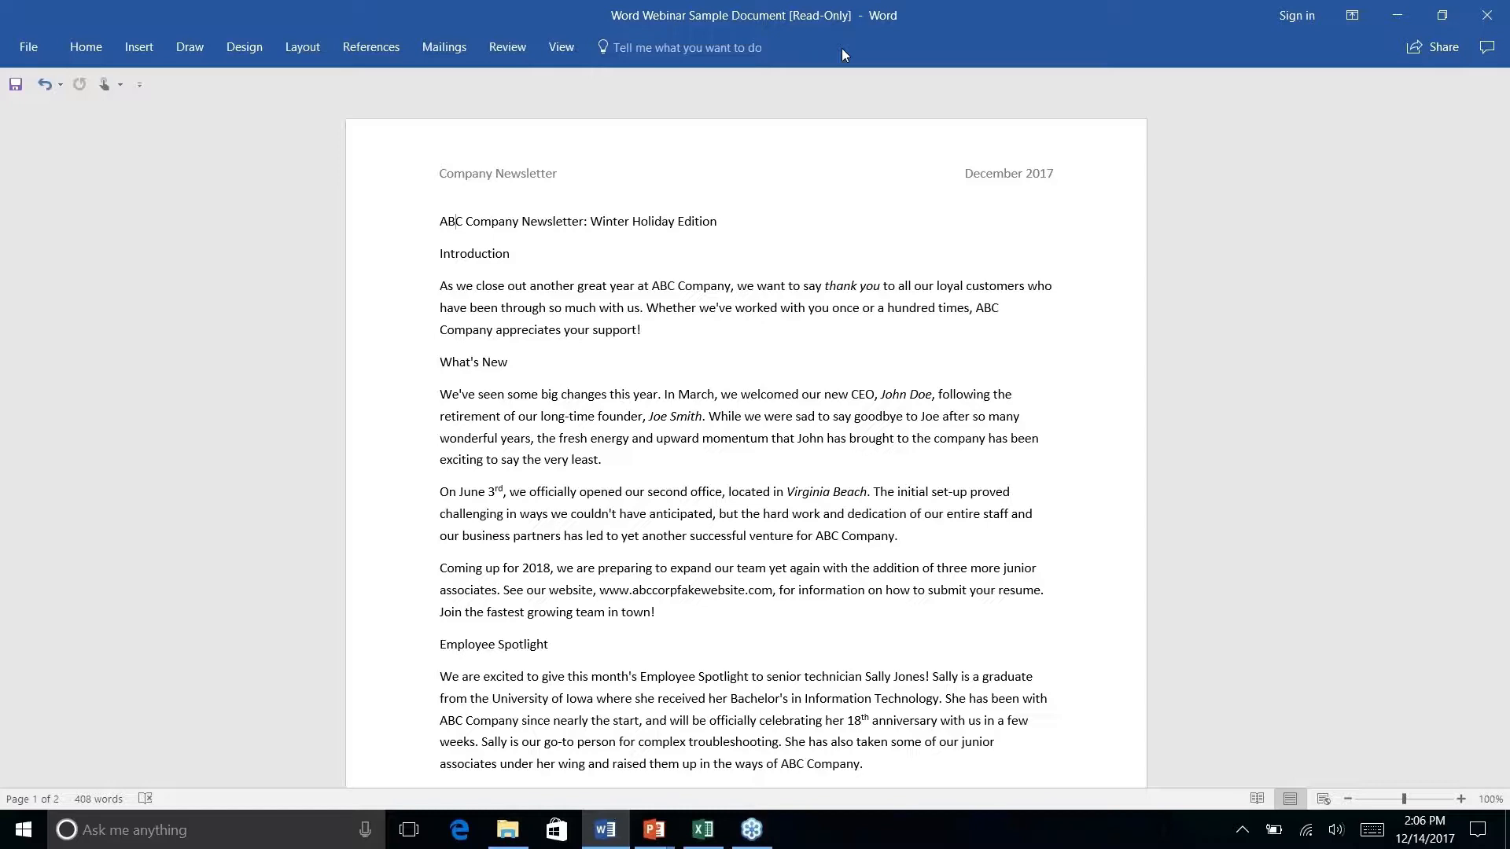
click(701, 48)
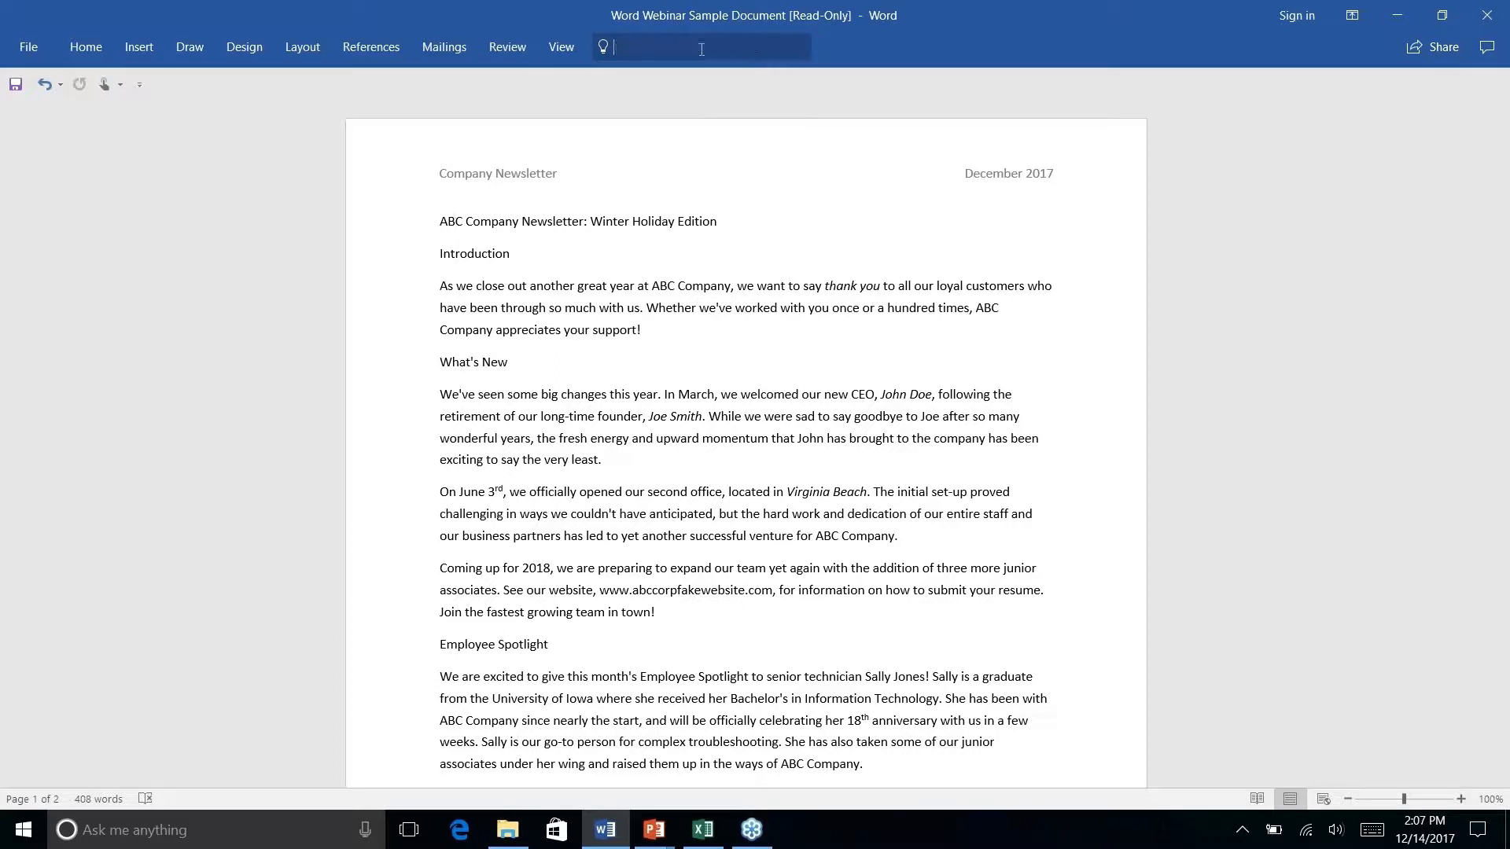
click(884, 39)
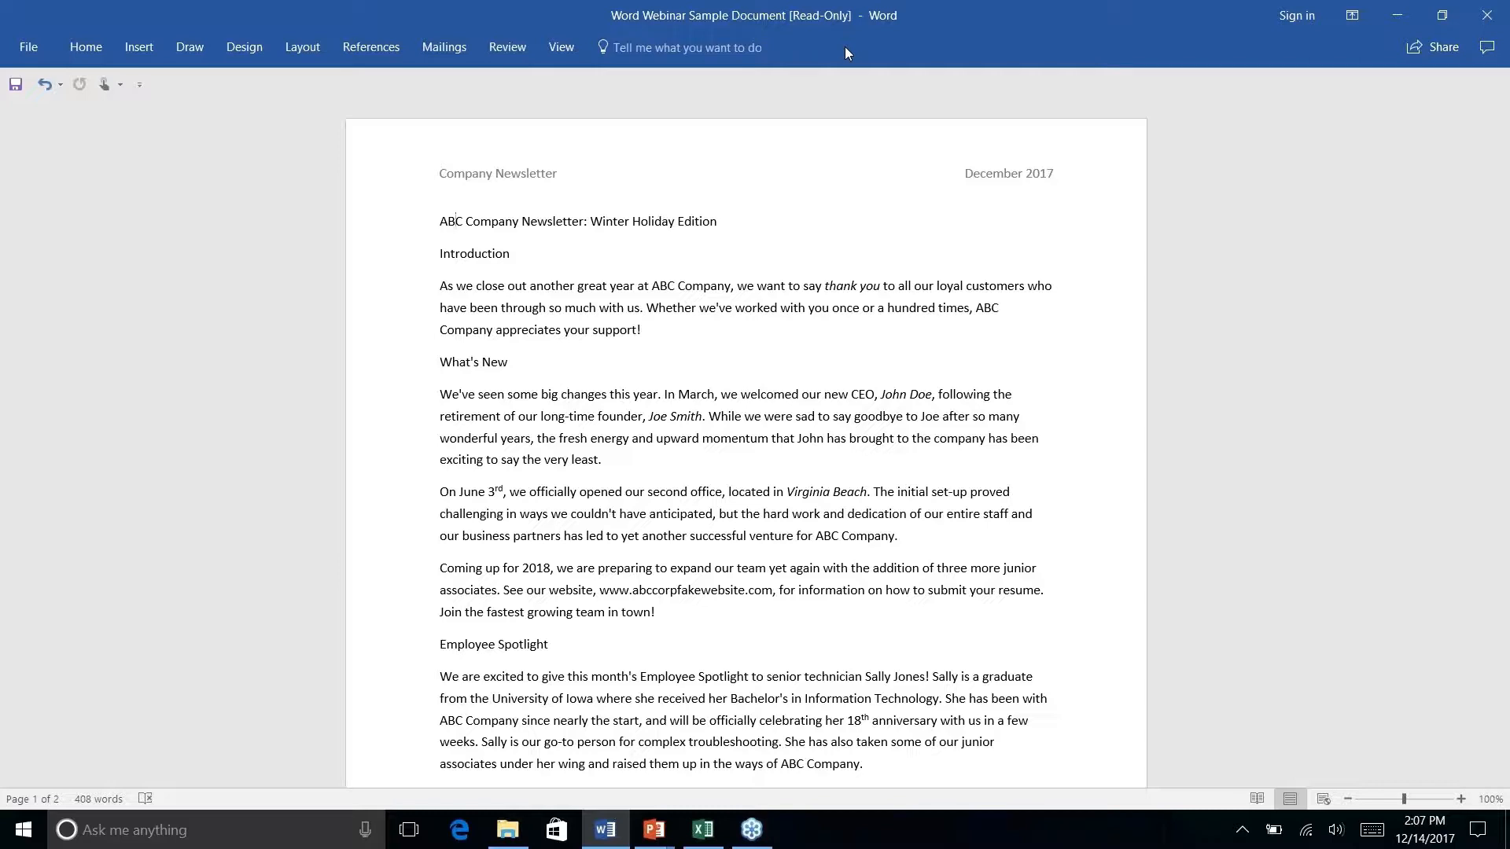
Look up the Add a Hyperlink command by searching for "add link", and view the Insert Hyperlink dialog without adding a link
click(613, 50)
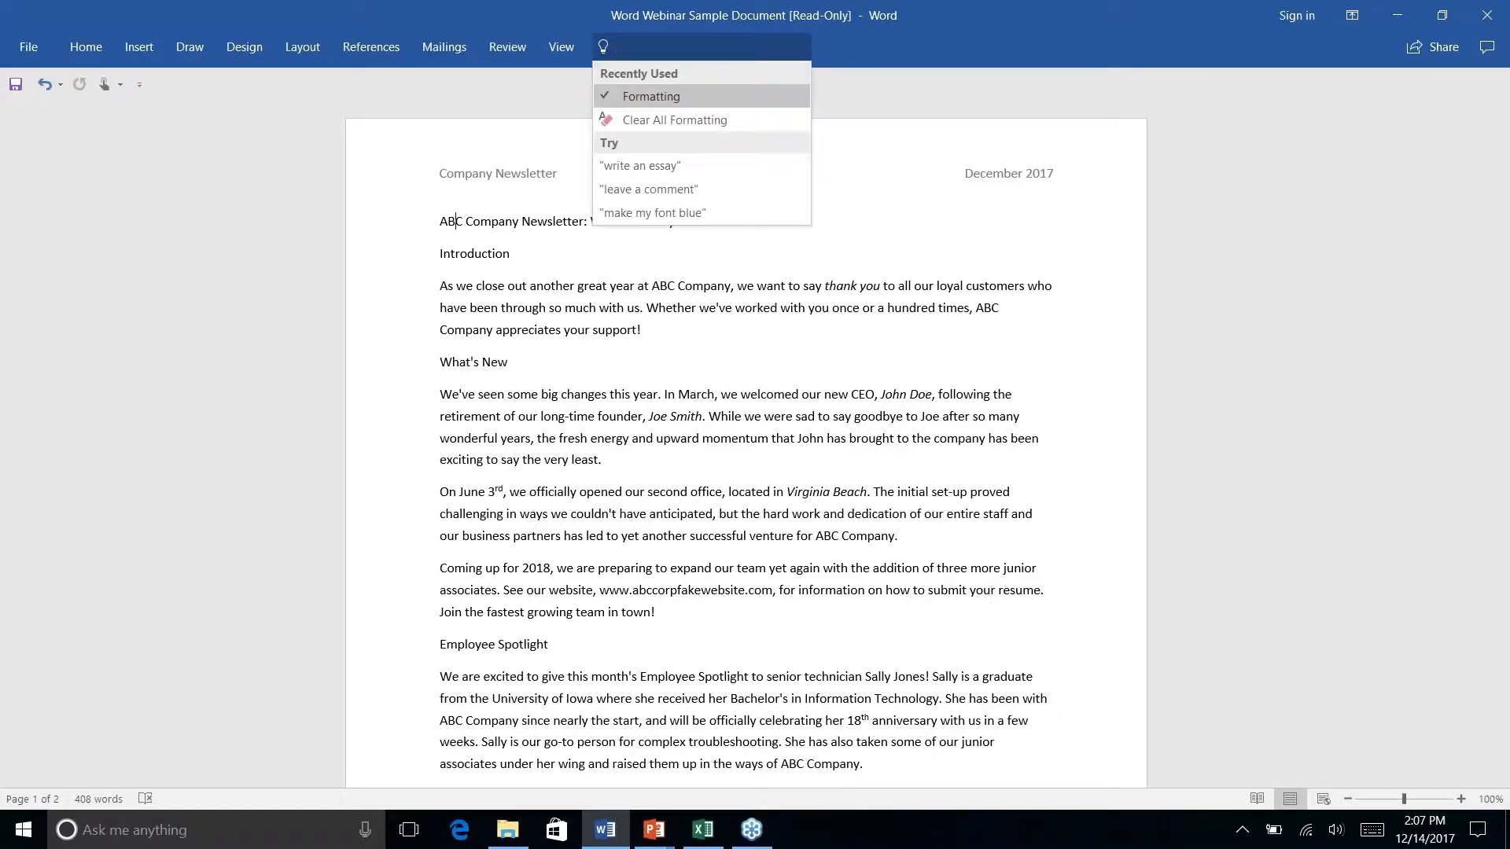
text(add link)
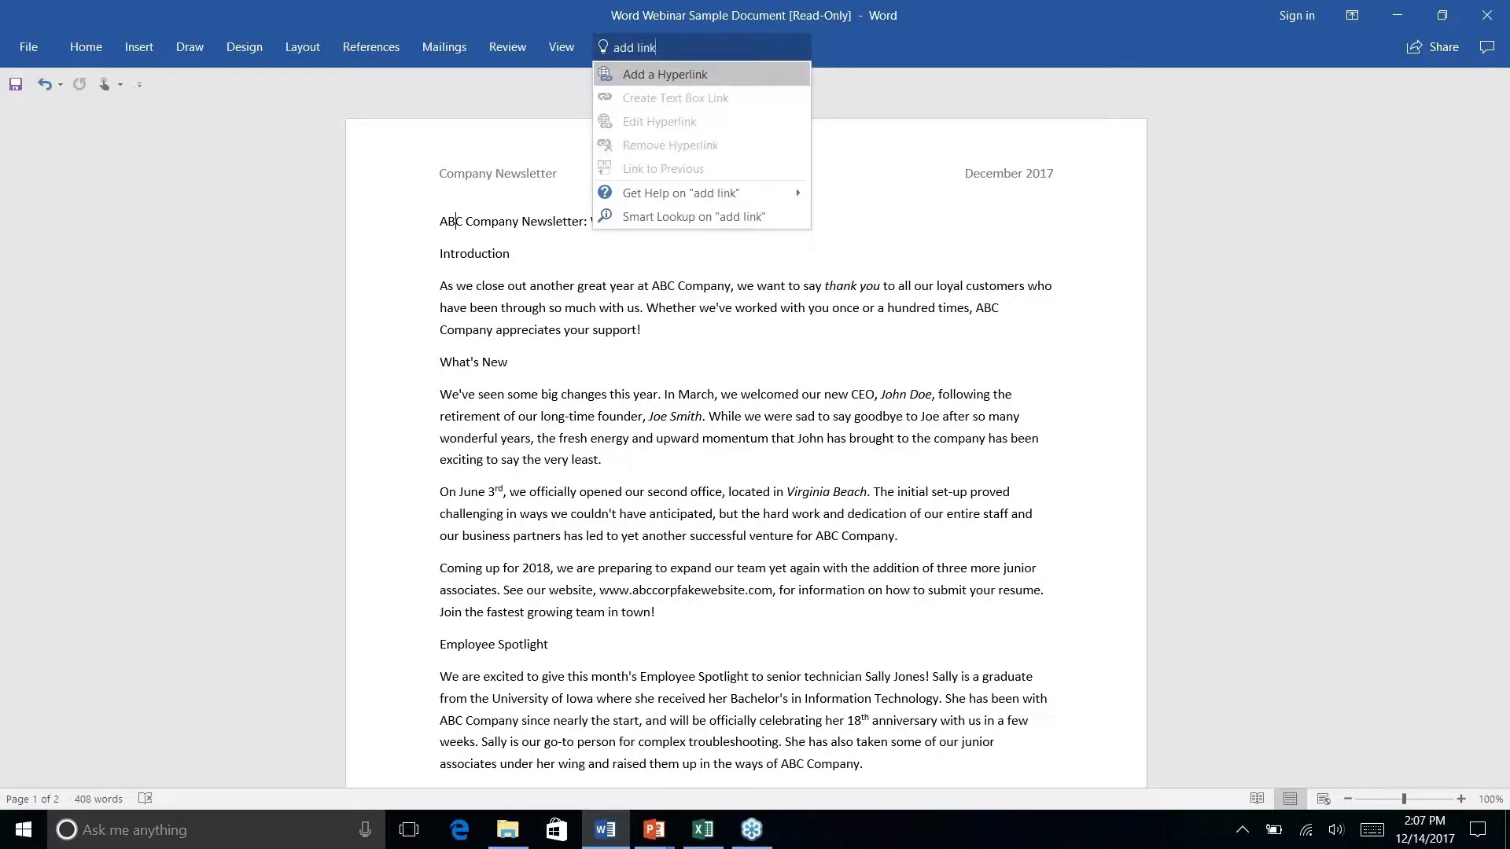
click(743, 76)
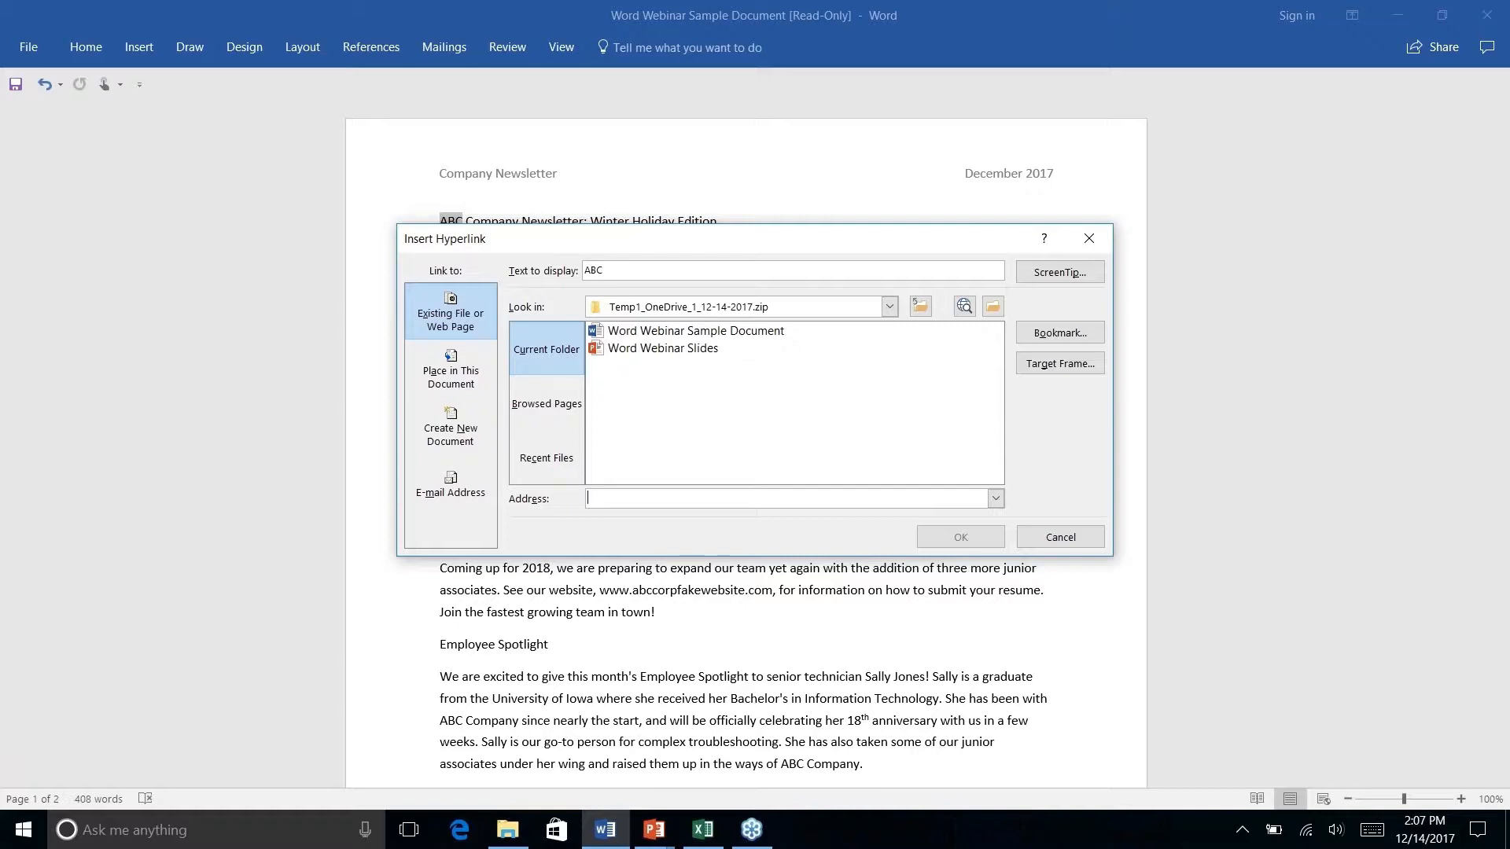
click(1089, 238)
click(690, 49)
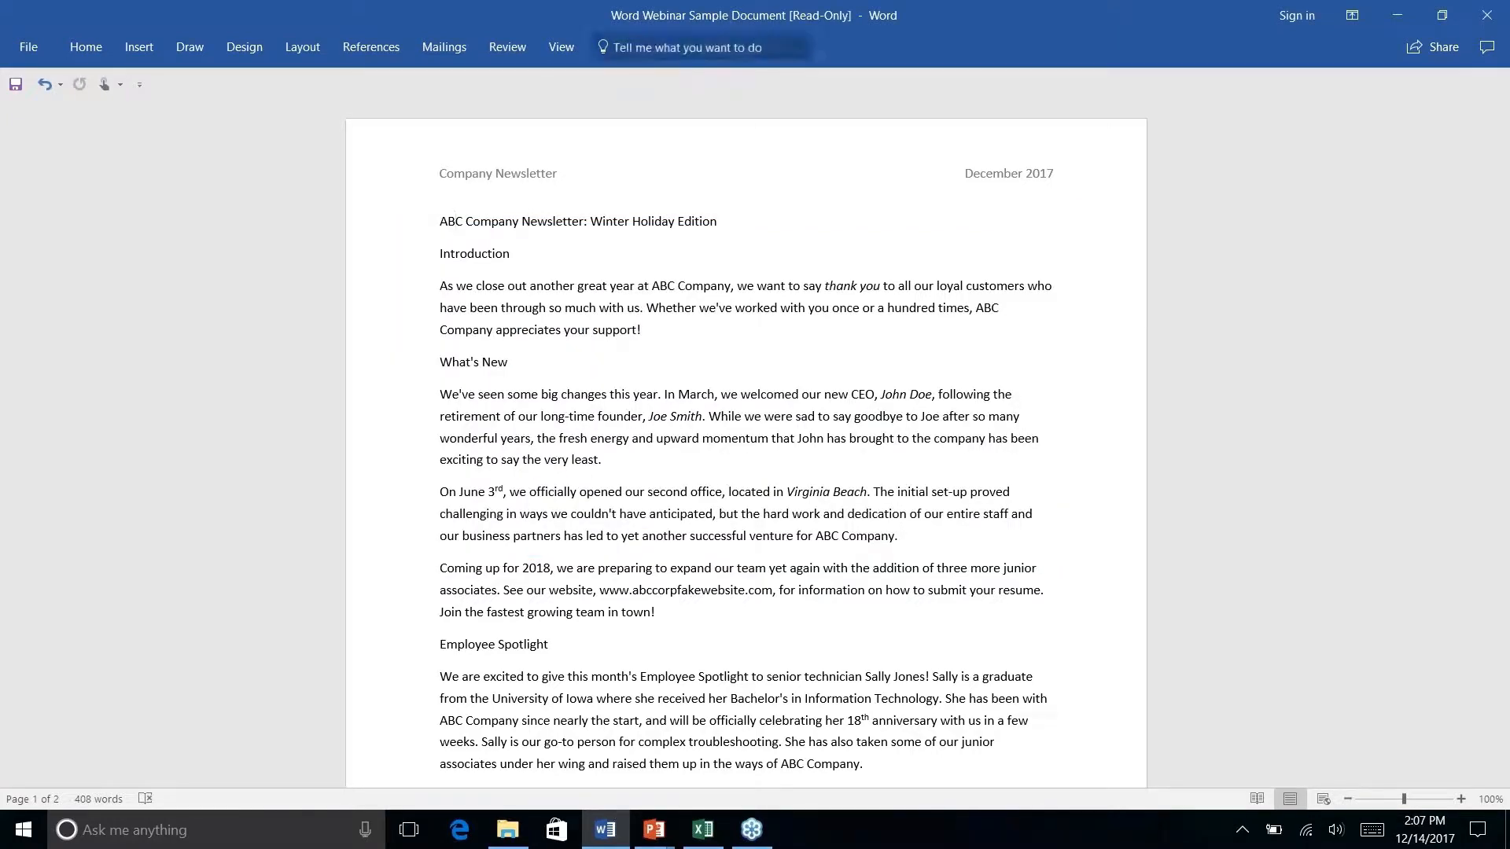
key(Escape)
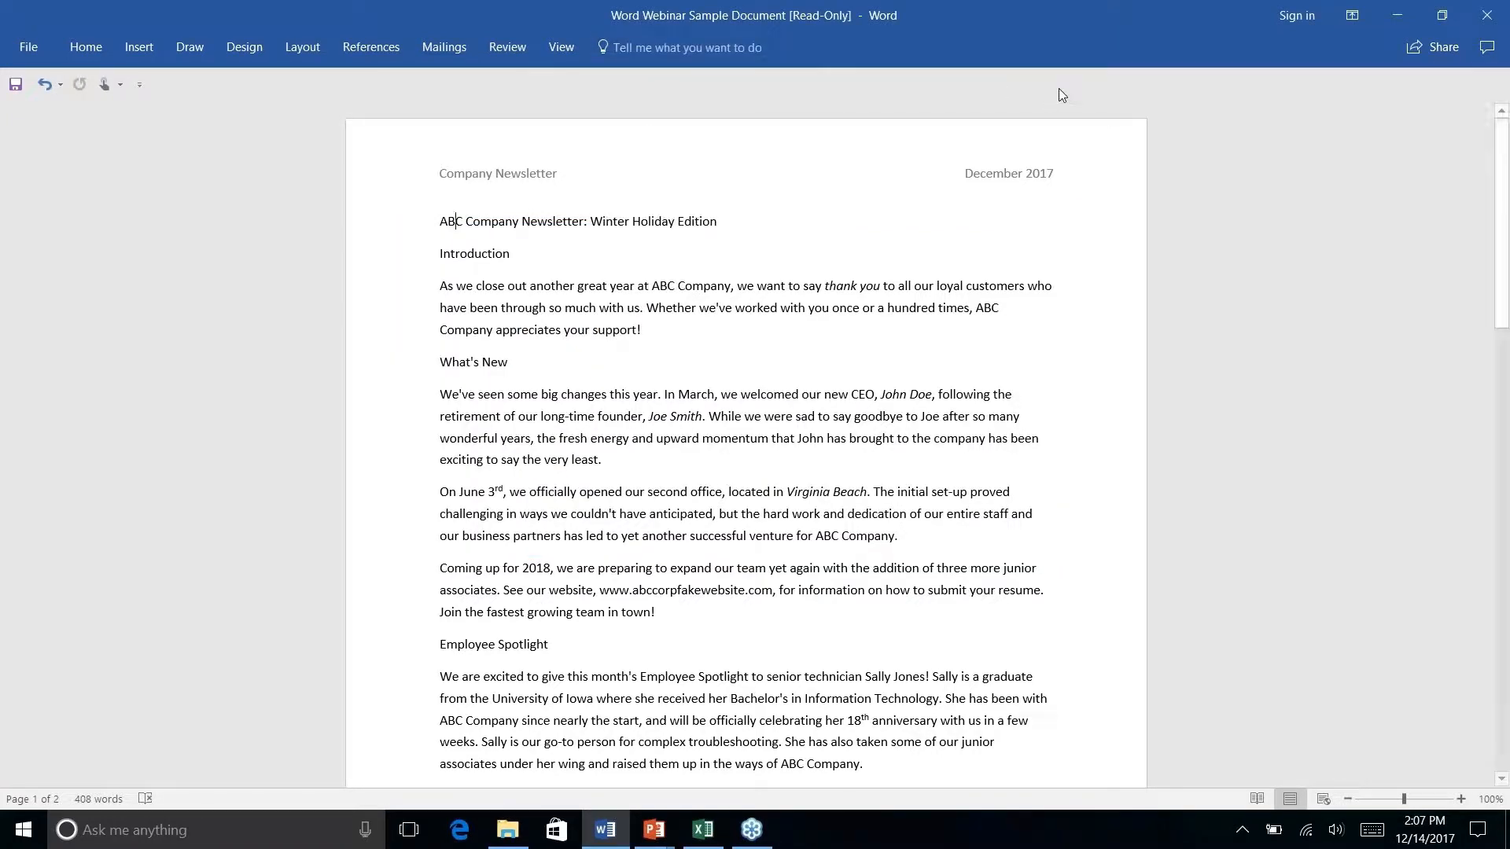
Show the "Researcher & Insights" title slide in PowerPoint, and return to the newsletter in Word
click(83, 54)
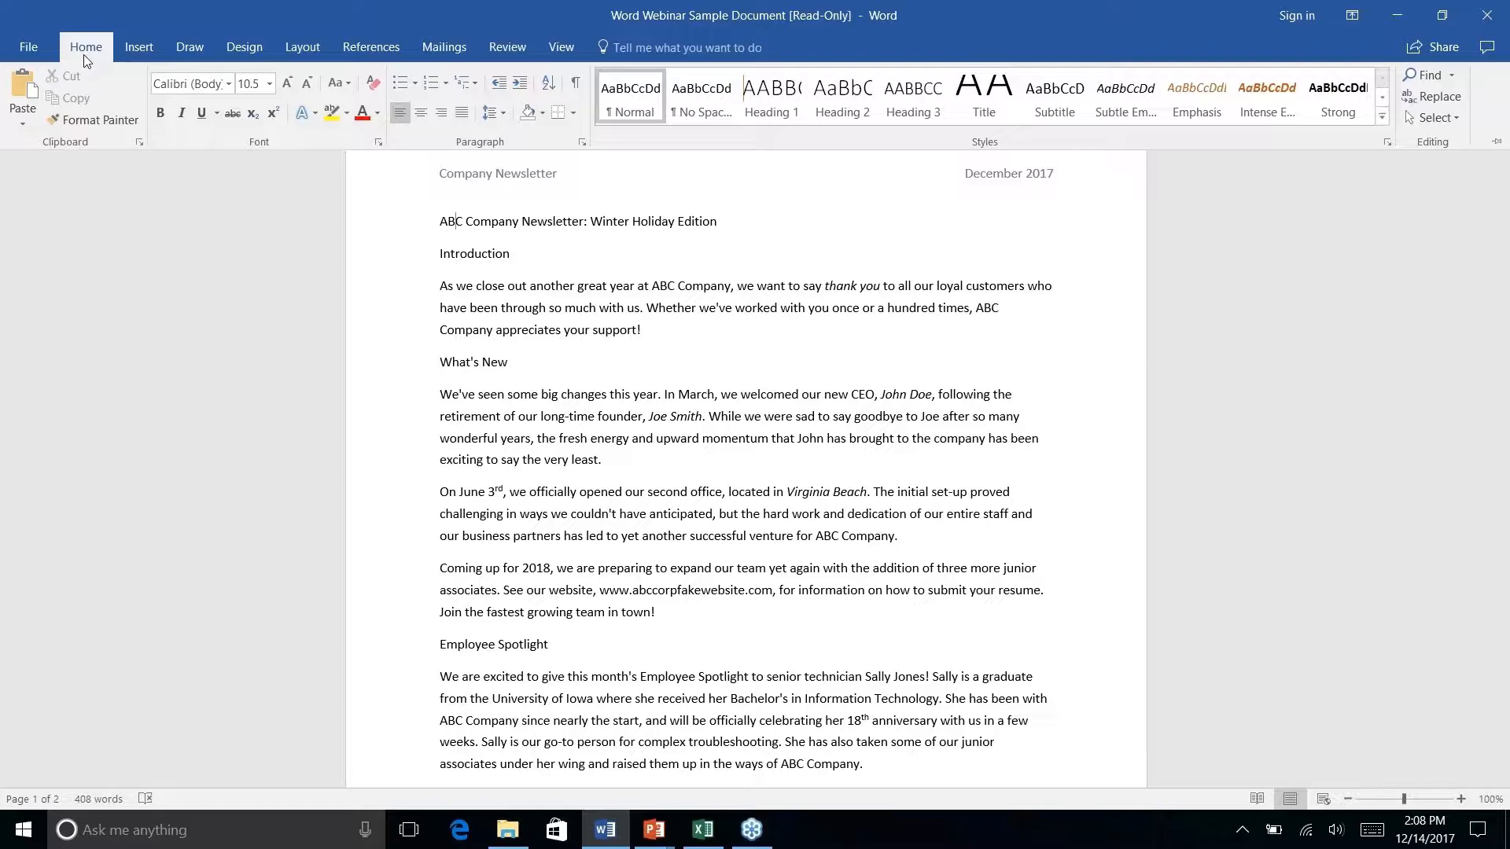
key(alt+Tab)
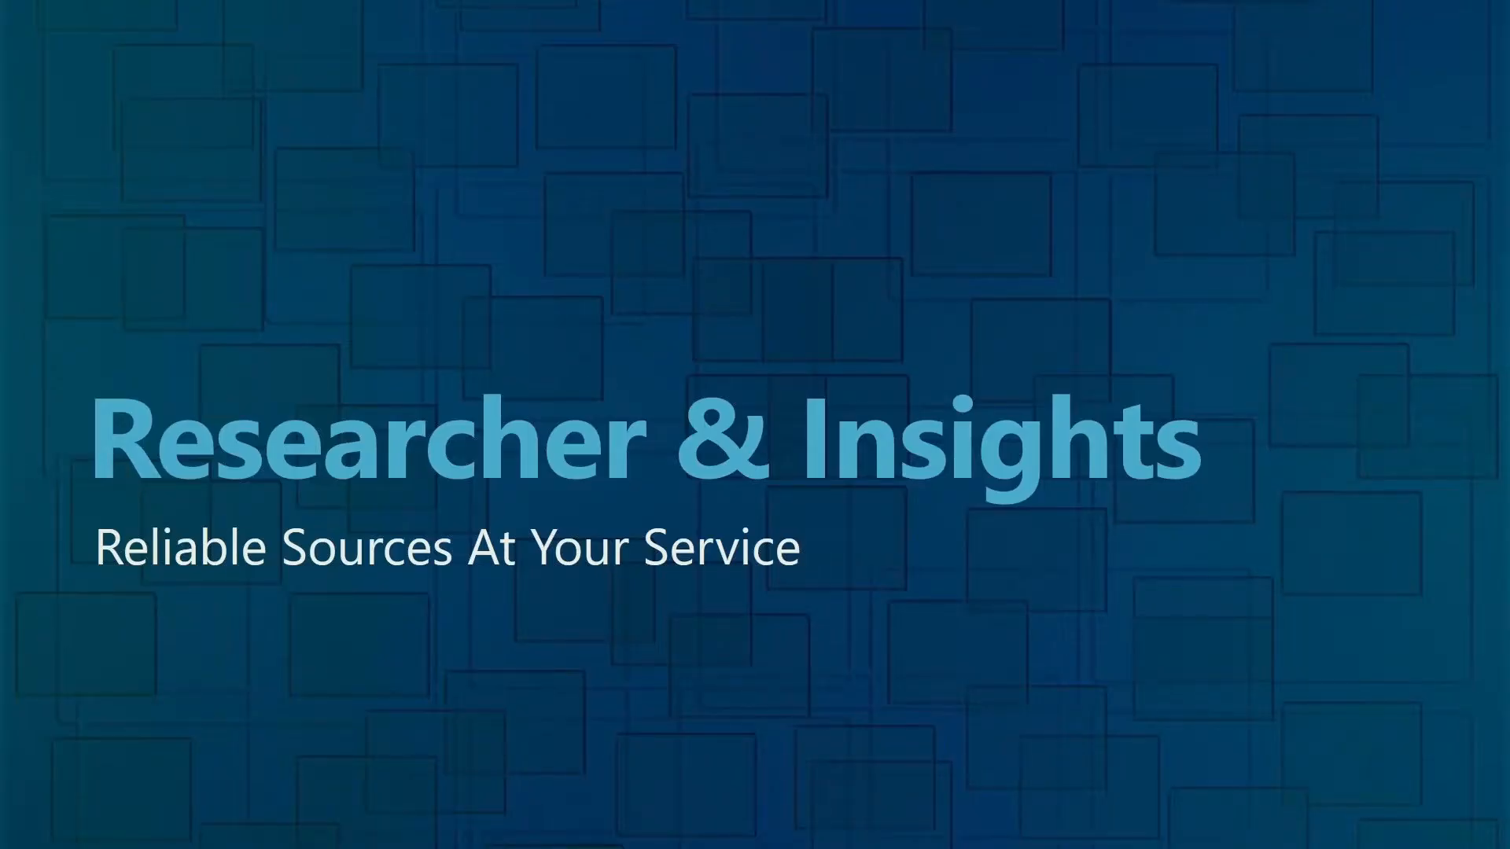
key(alt+Tab)
Look through the newsletter's sections across both pages, and place the cursor at the end of the History Lesson sentence
scroll(731, 520, down, 15)
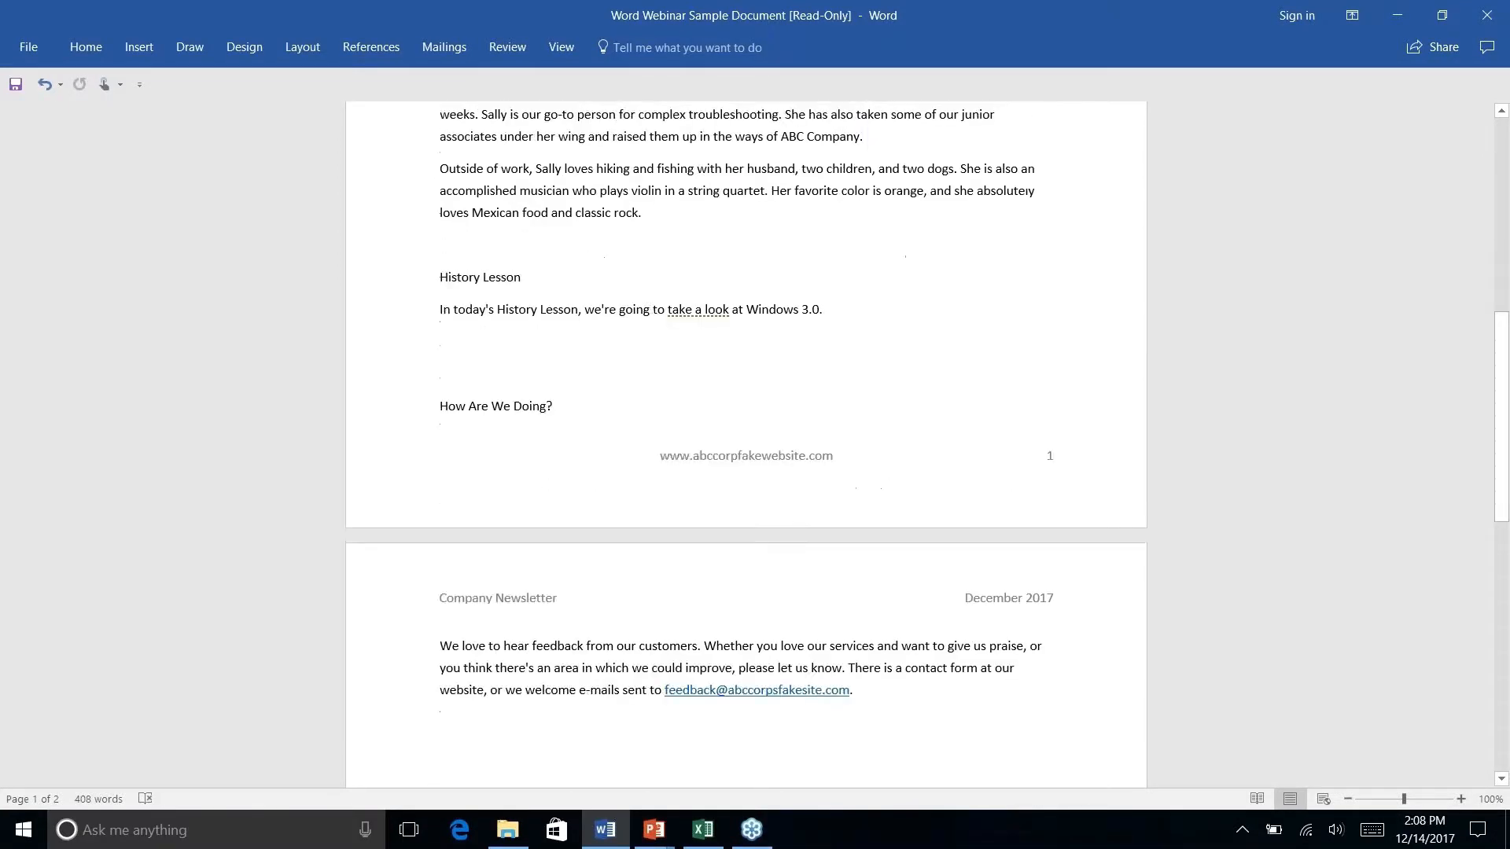
scroll(730, 520, up, 8)
scroll(555, 170, up, 10)
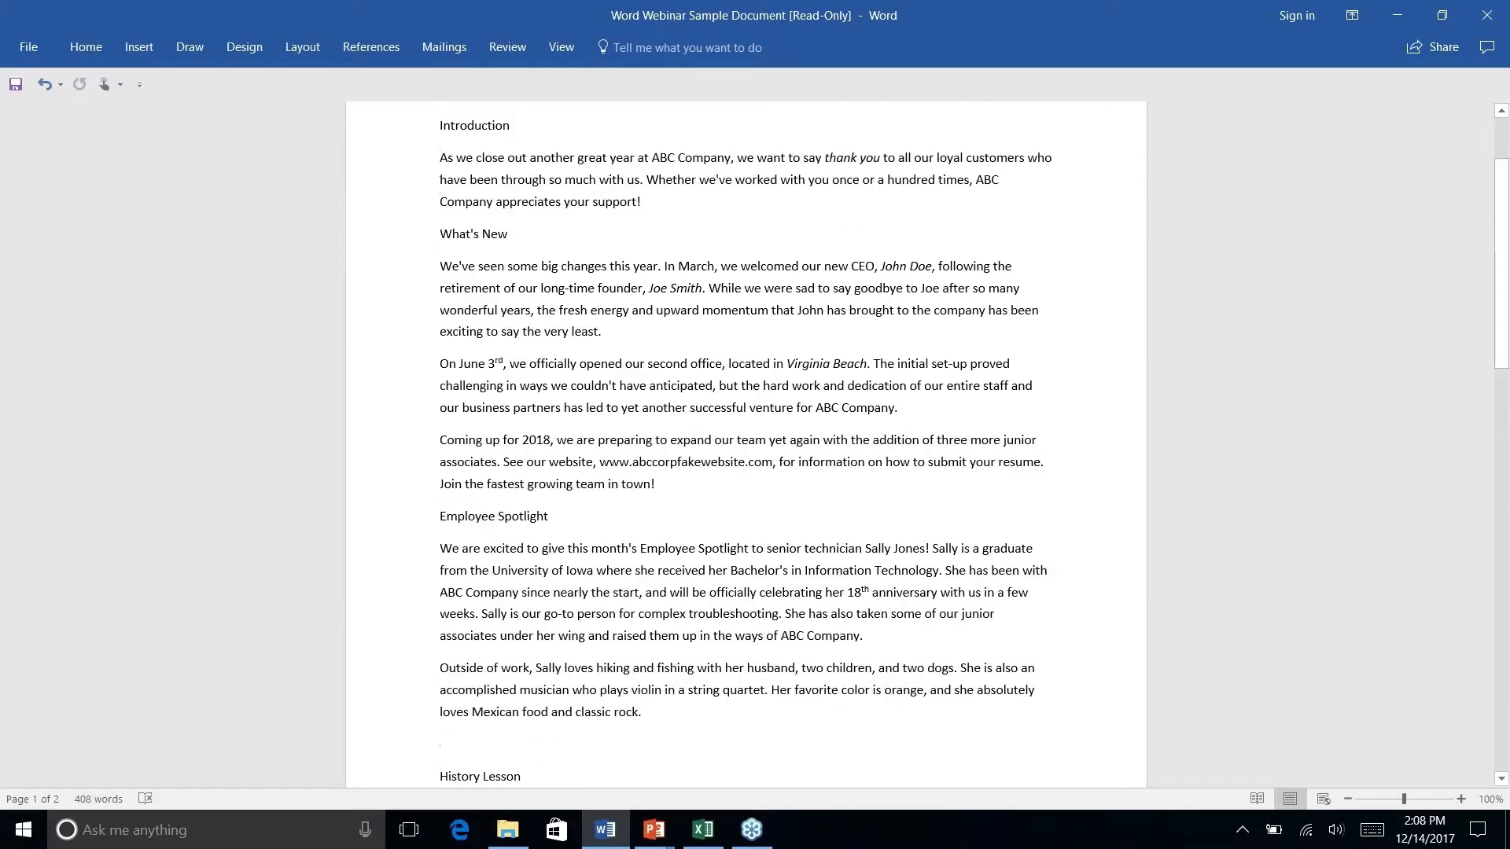
scroll(554, 171, down, 1)
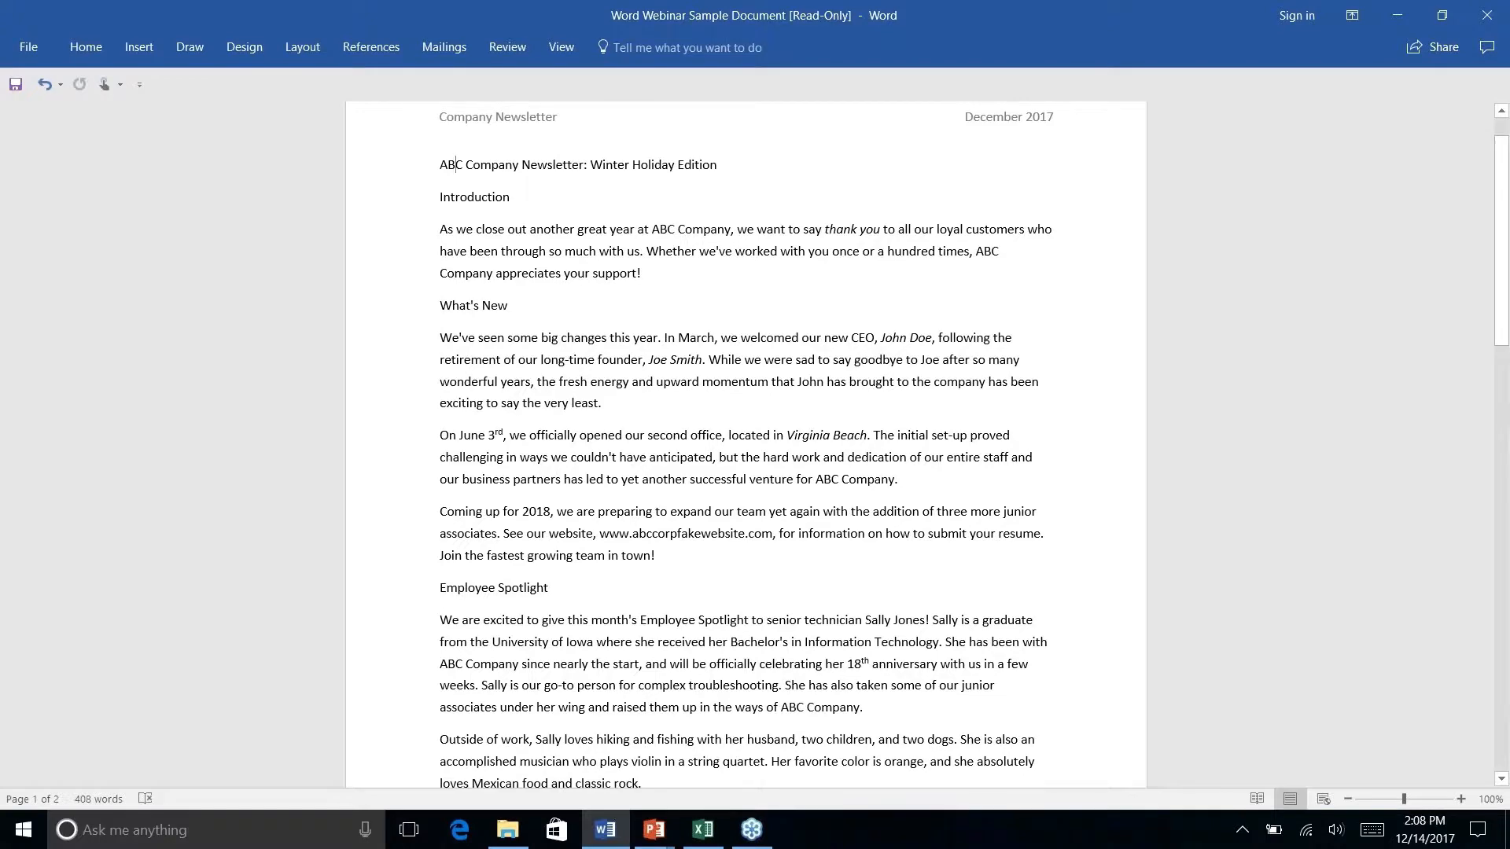
scroll(746, 518, down, 7)
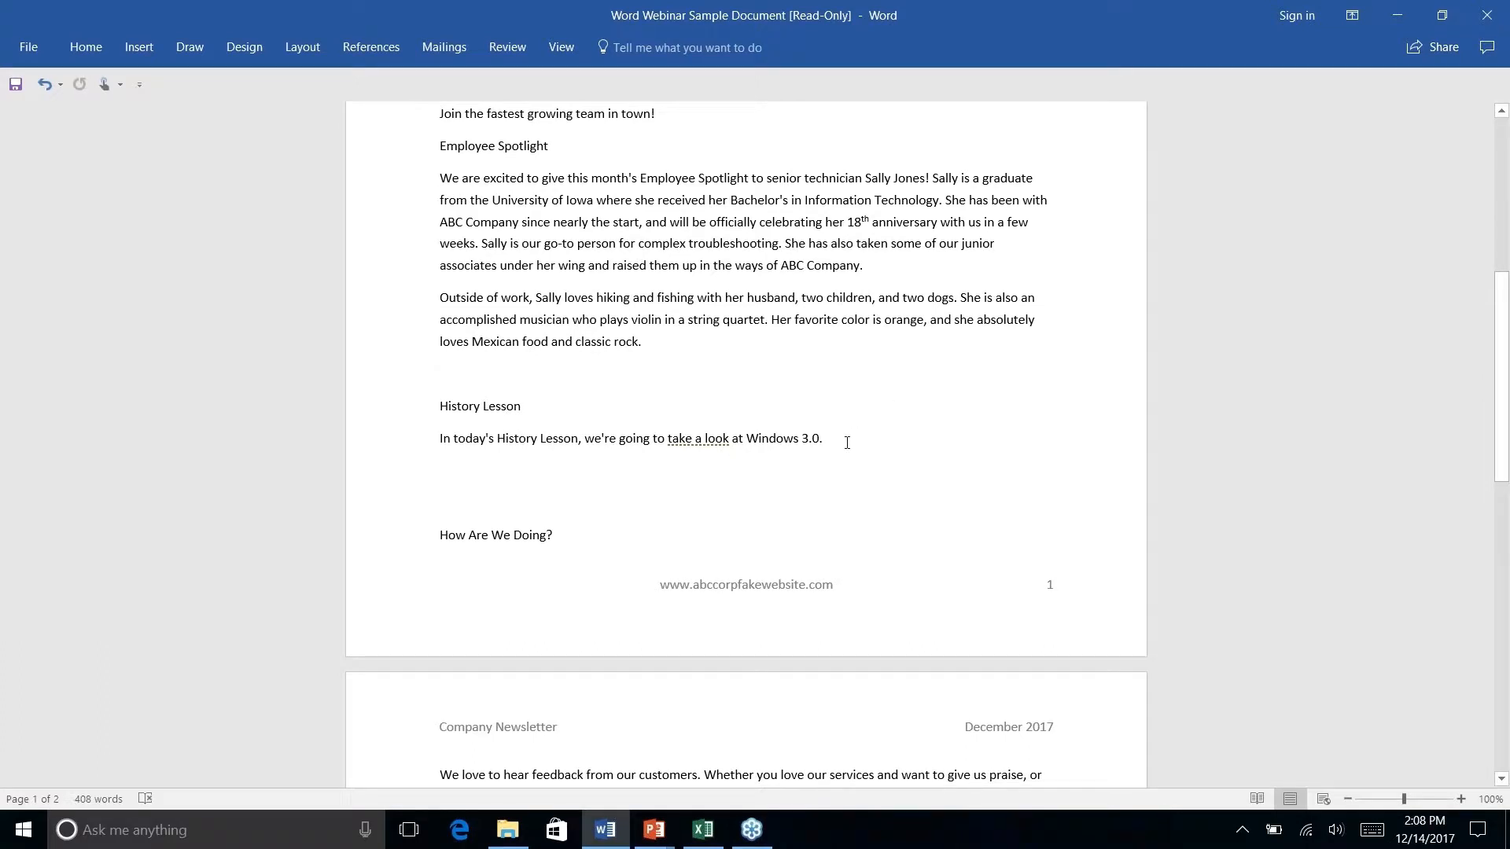
click(841, 444)
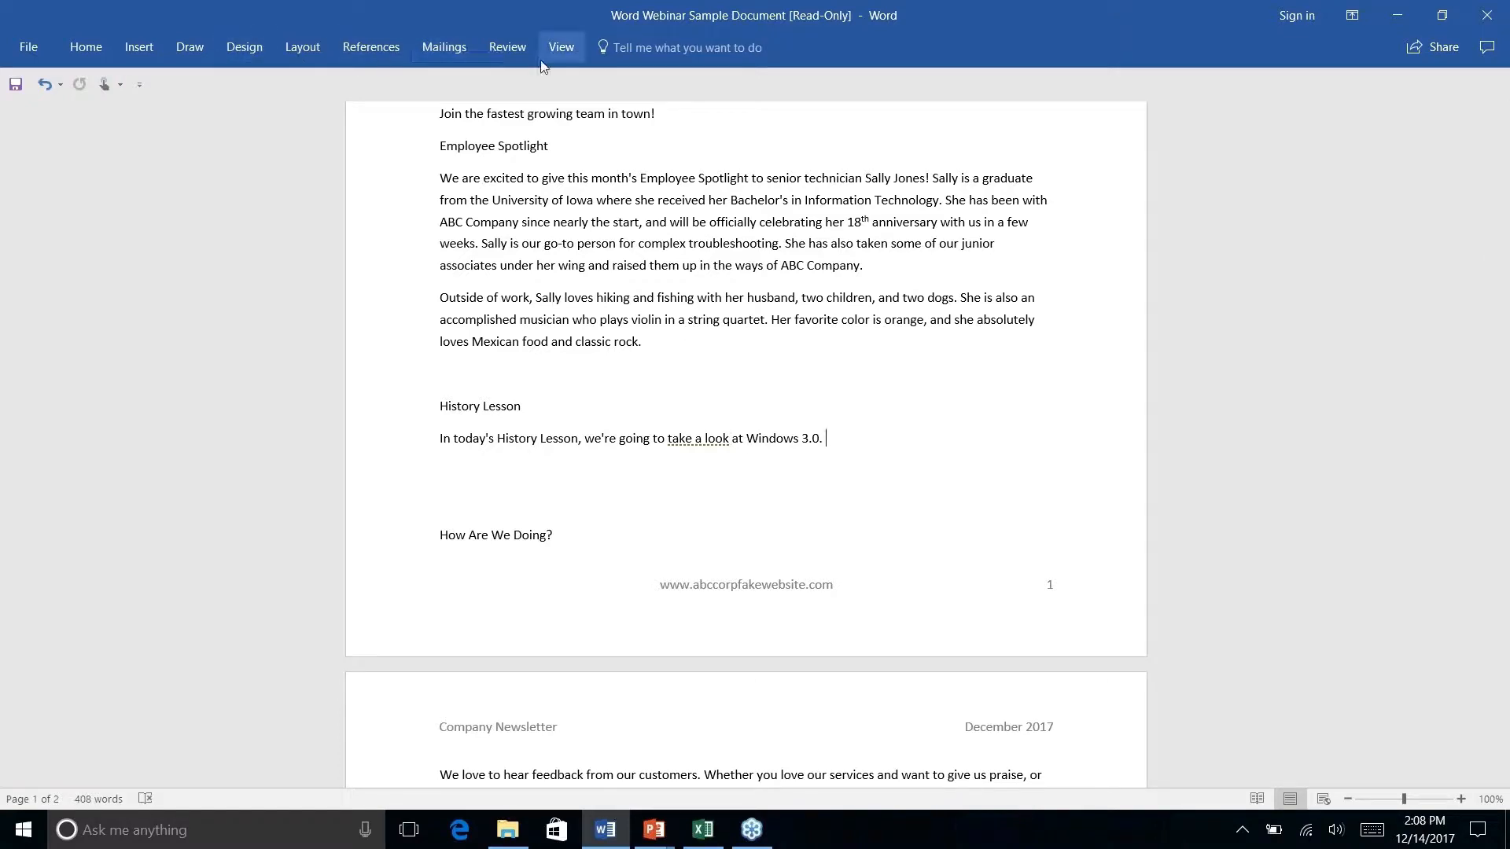
scroll(763, 419, down, 4)
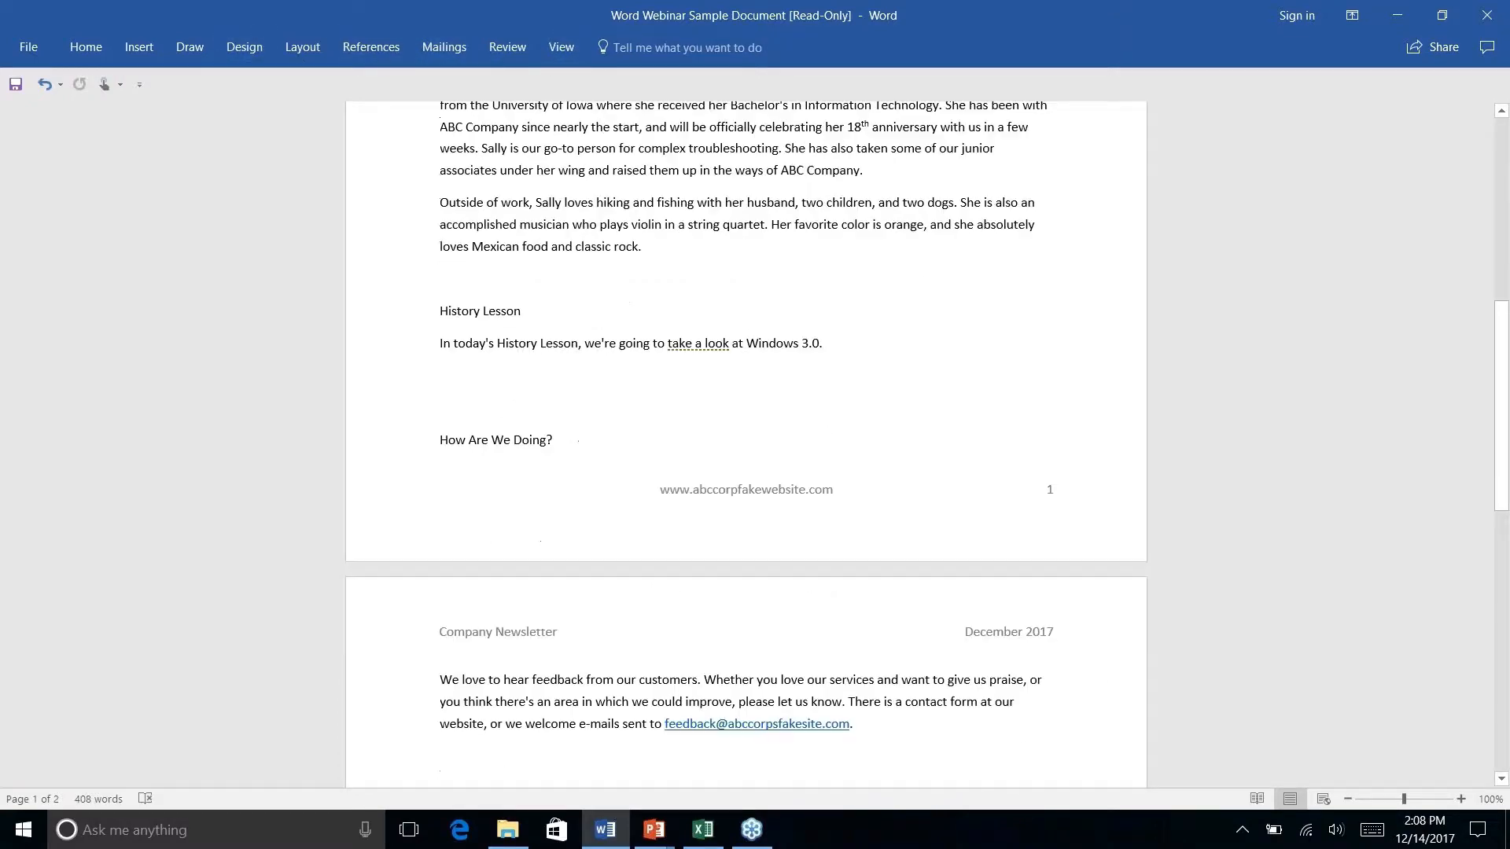
scroll(763, 420, up, 6)
scroll(763, 420, up, 4)
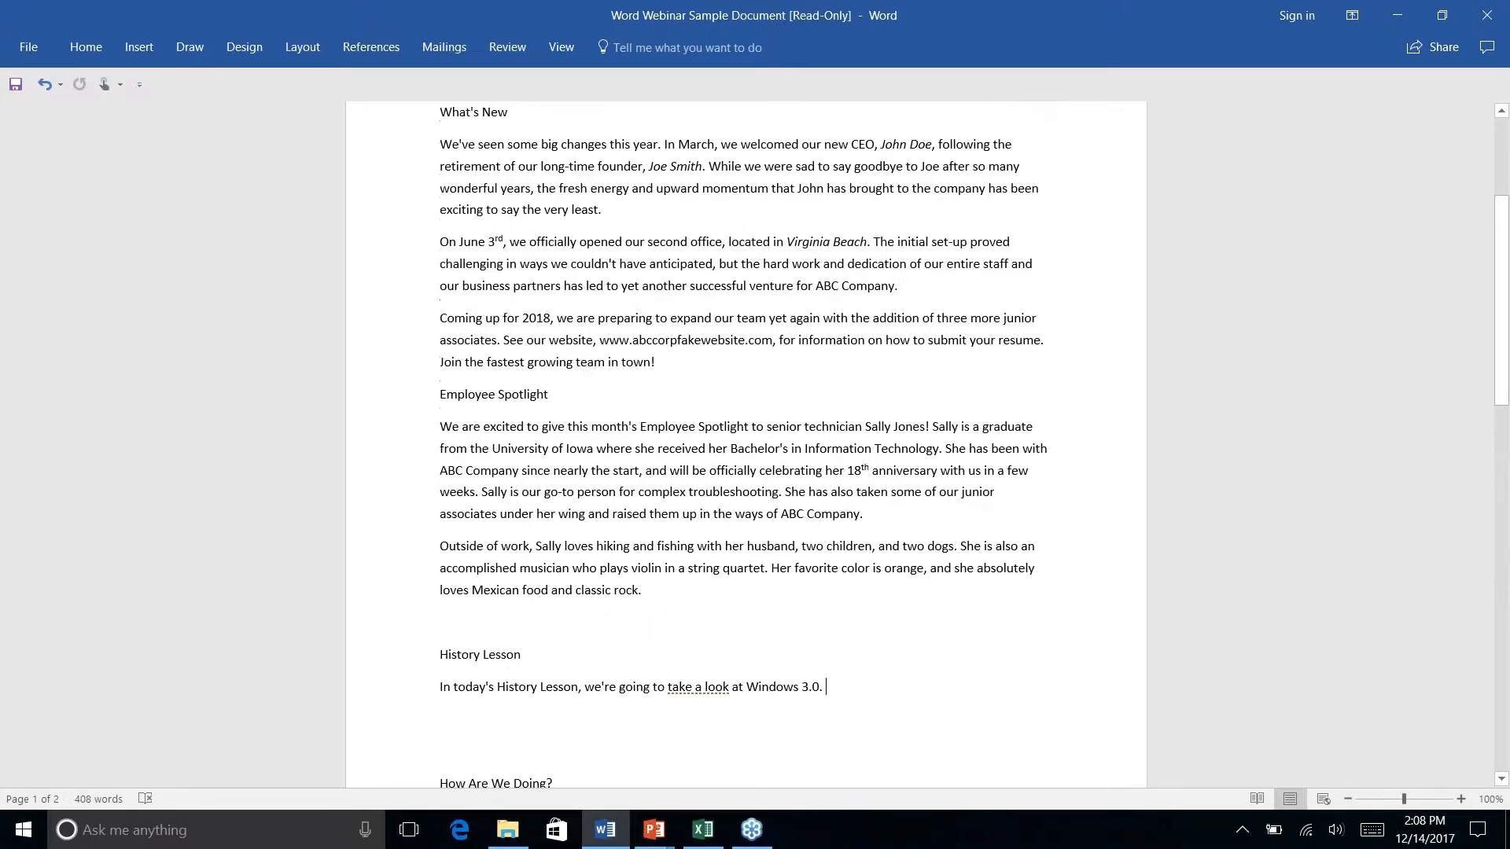
scroll(763, 420, down, 5)
scroll(762, 419, down, 1)
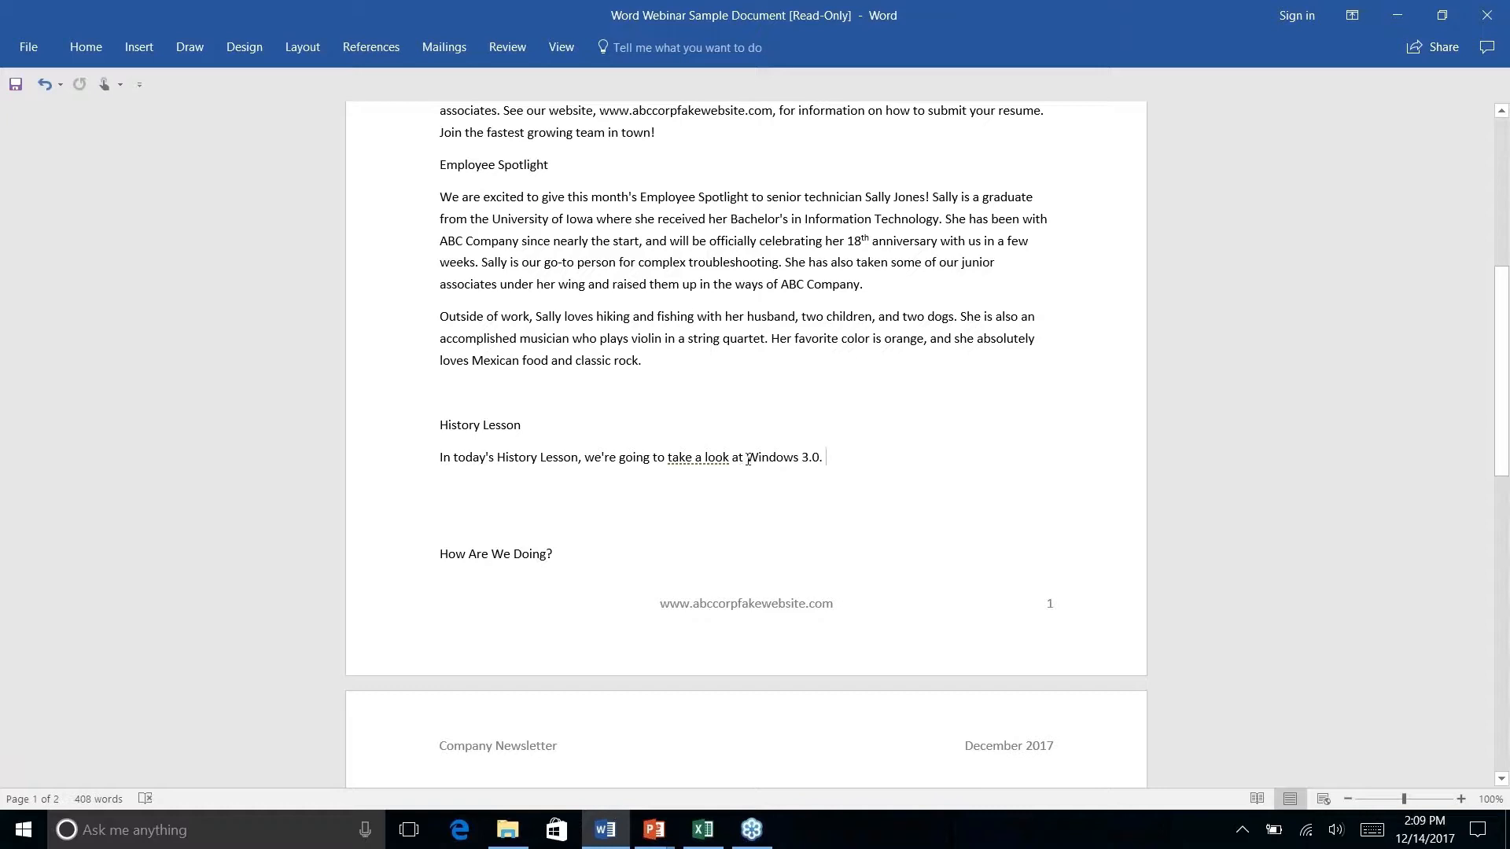
Run Smart Lookup on "Windows 3.0" in the History Lesson sentence, and look through the Wikipedia, image and web results
drag(747, 458, 826, 459)
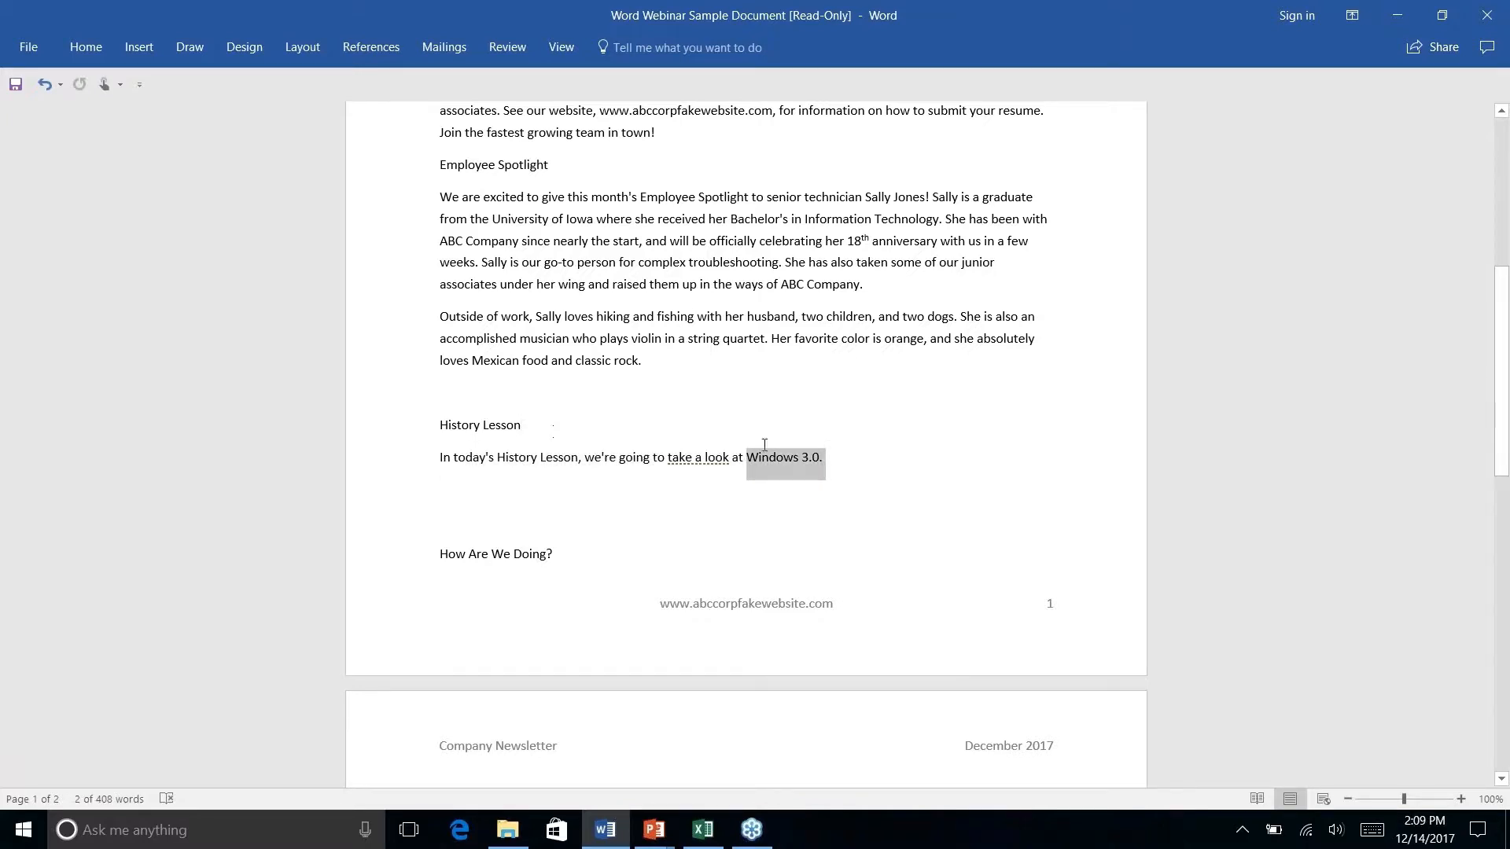
right_click(821, 463)
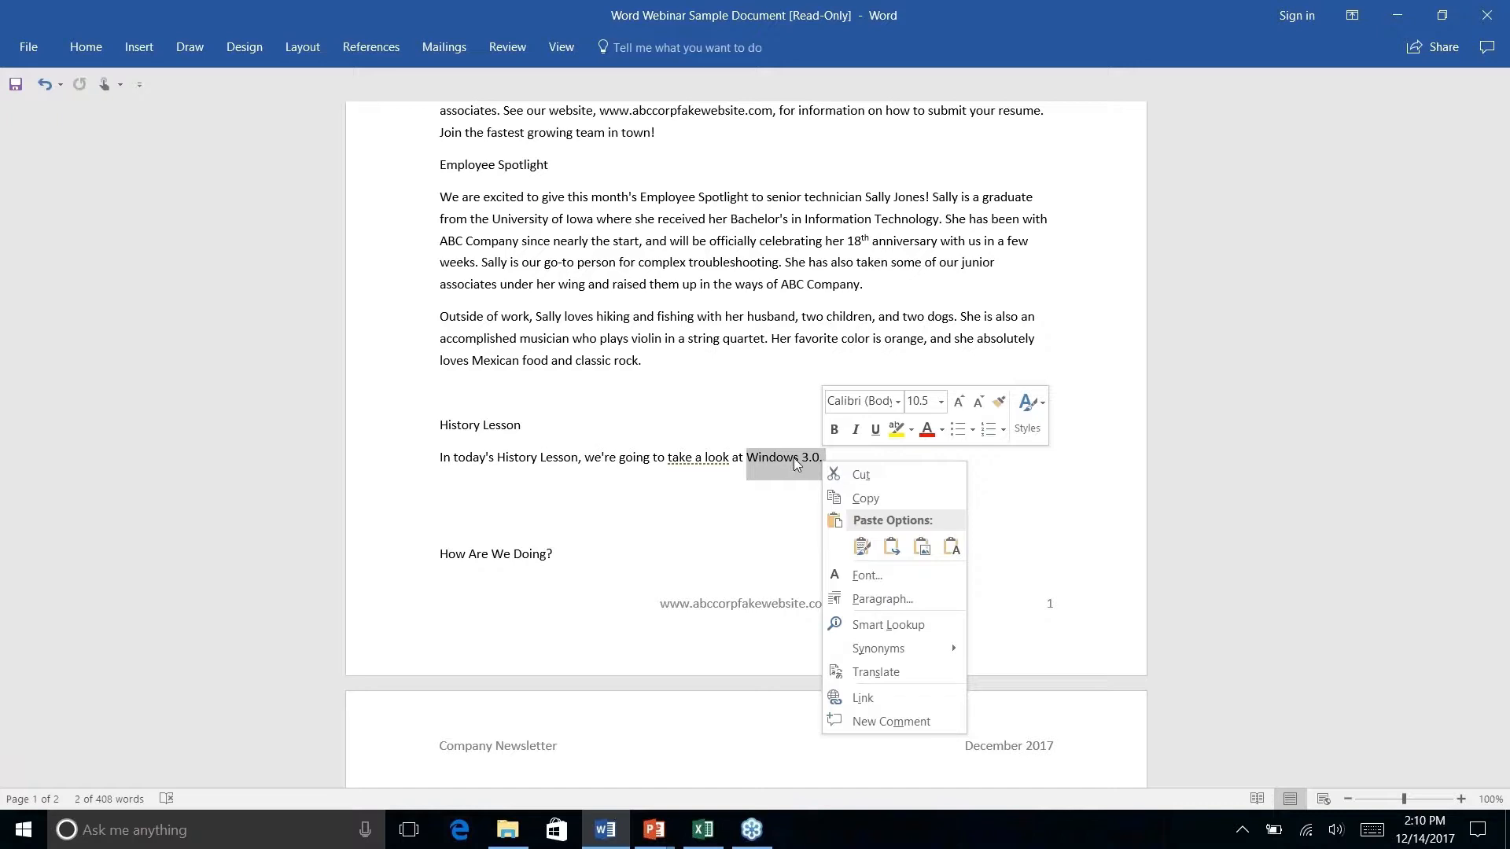
click(887, 625)
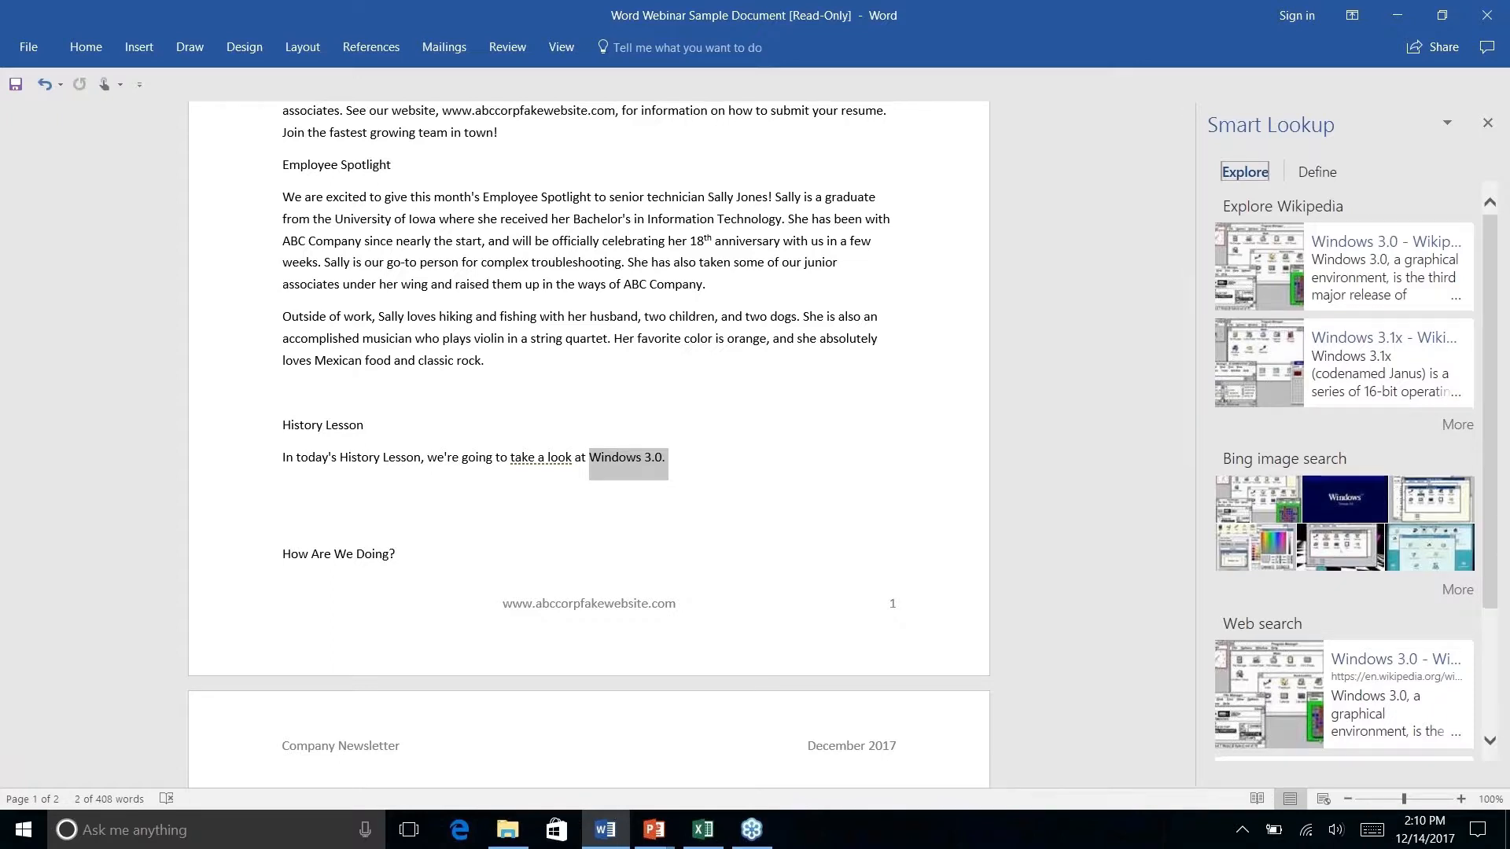
scroll(1392, 446, down, 3)
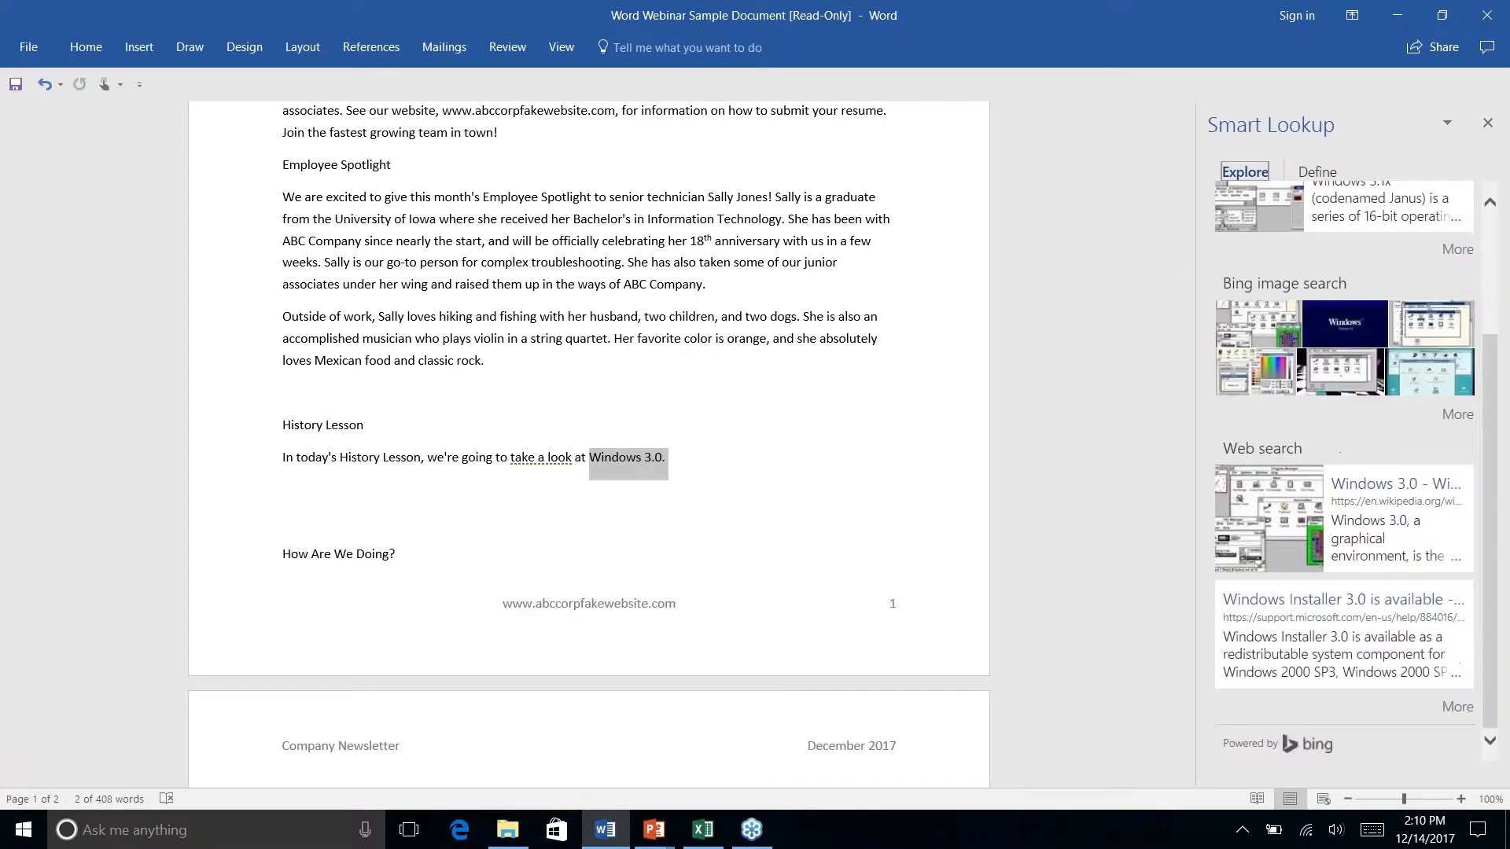
scroll(1385, 346, up, 3)
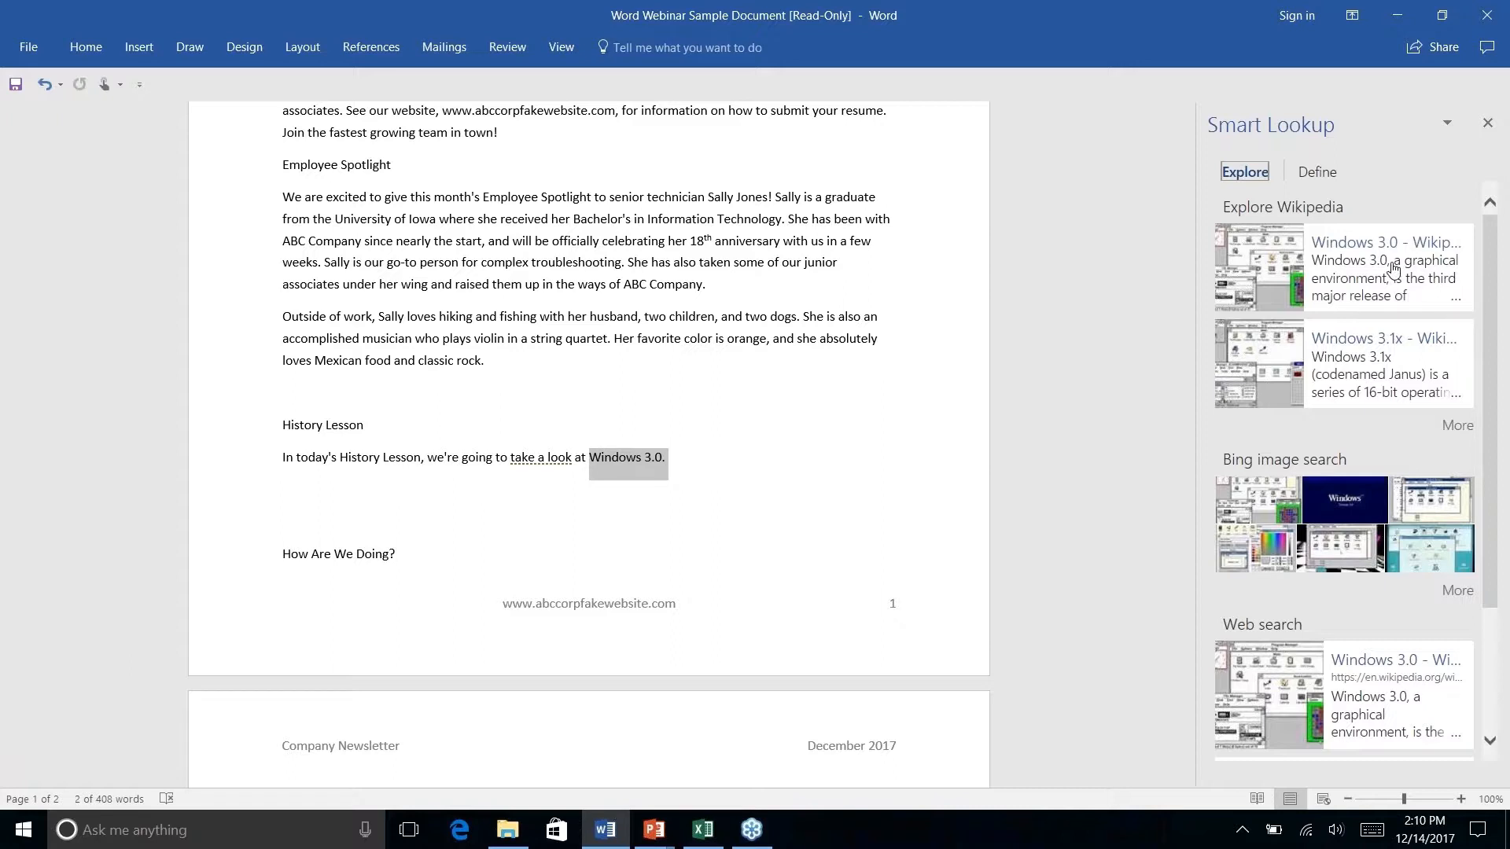
scroll(1372, 372, down, 4)
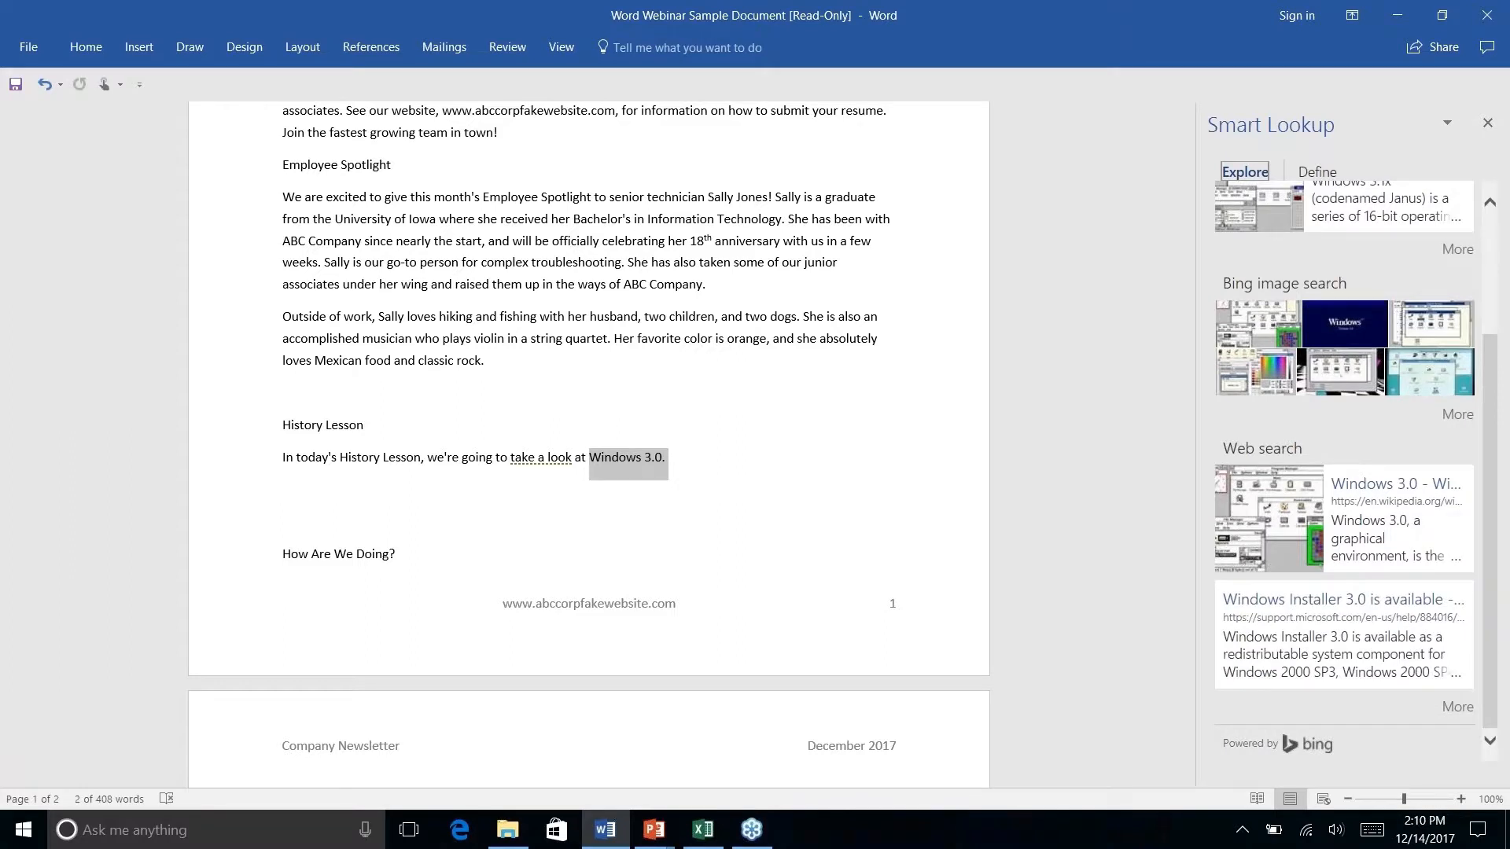
scroll(1344, 471, up, 4)
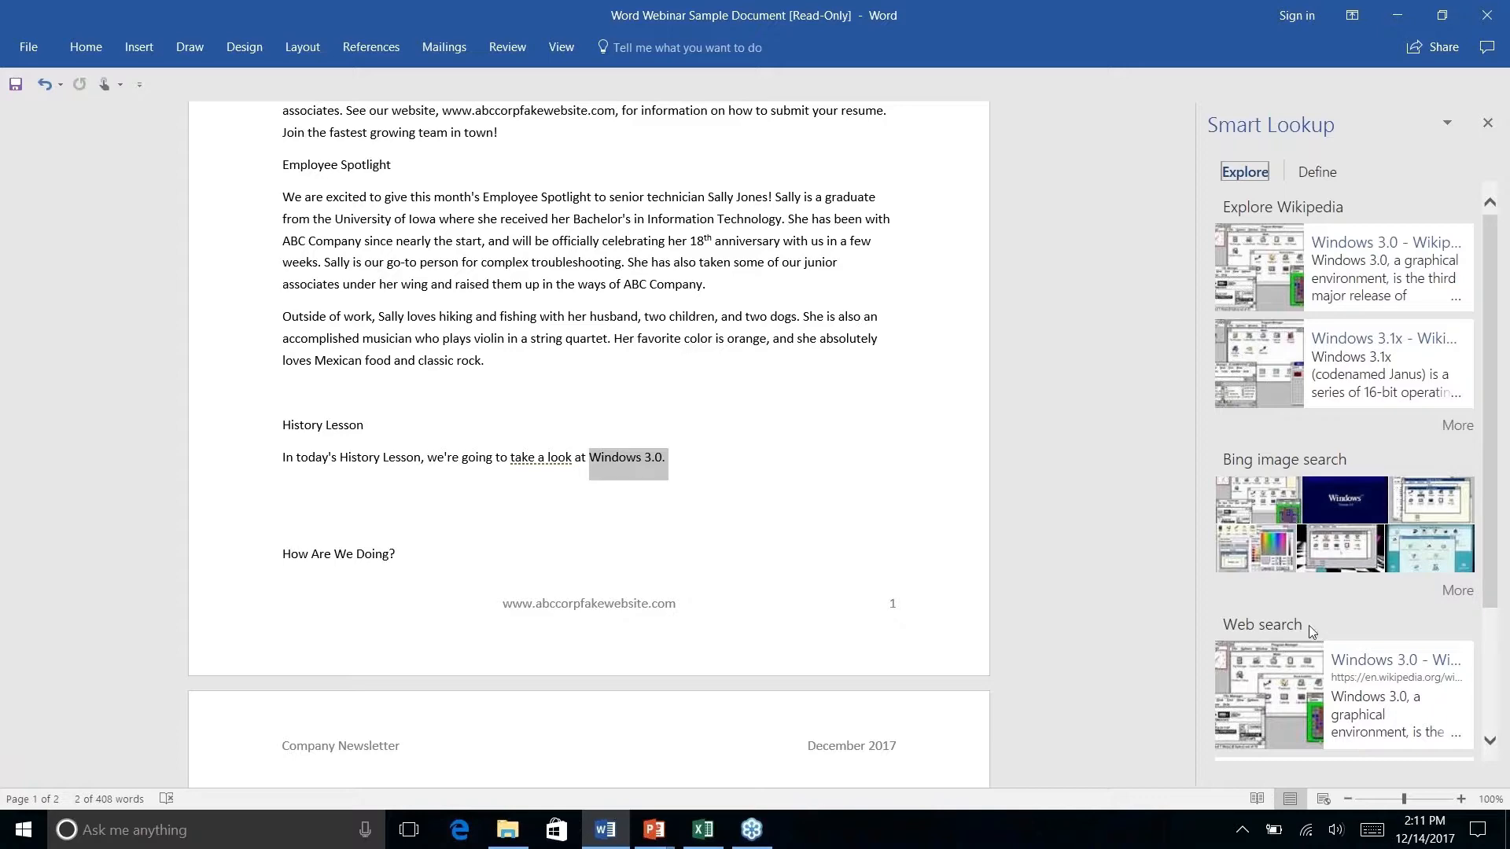
scroll(1312, 631, down, 3)
scroll(1312, 631, up, 3)
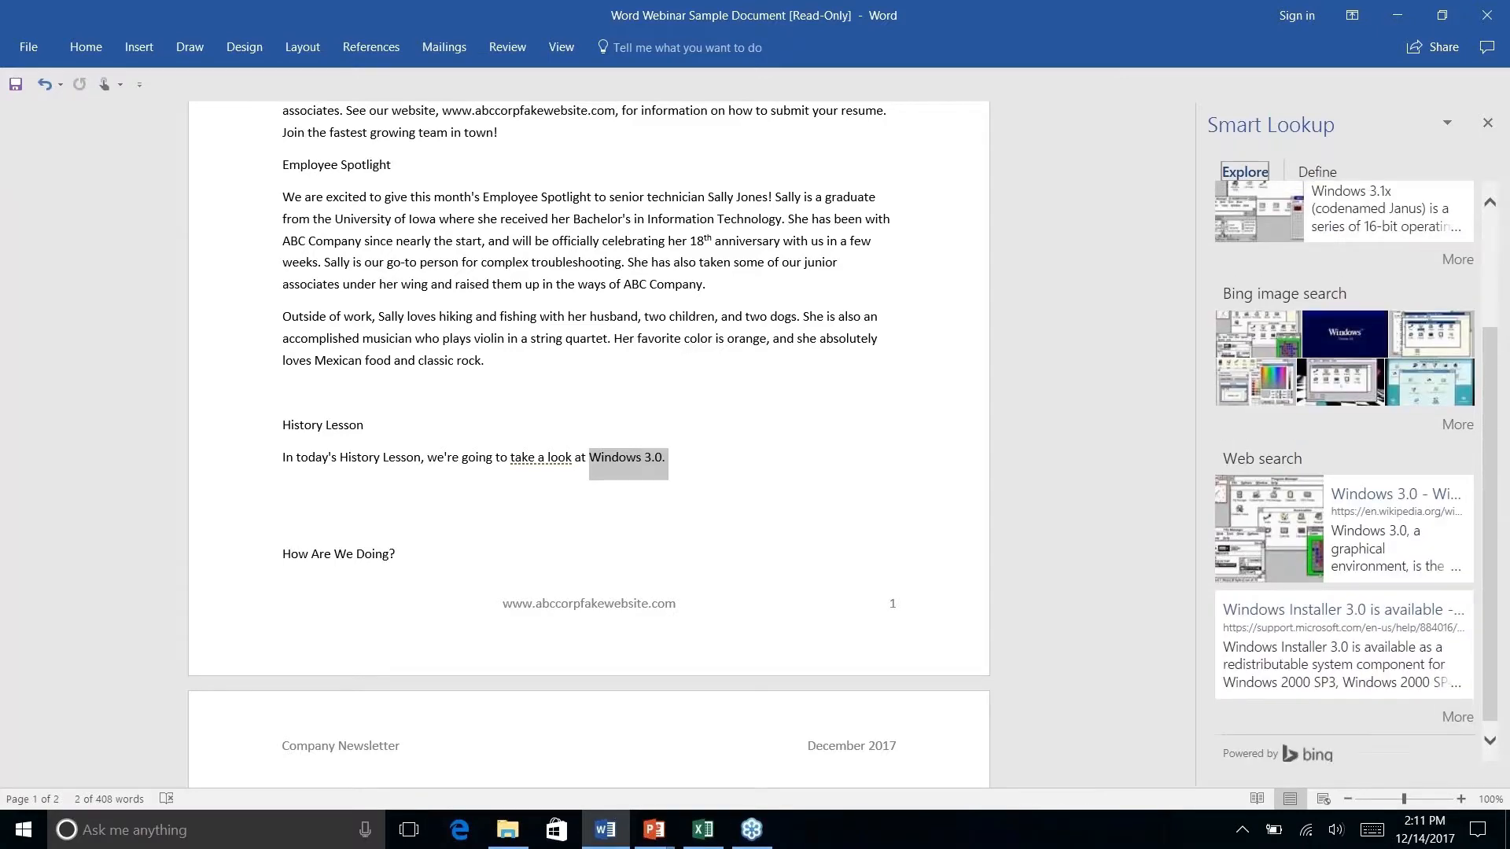
View the Windows 3.0 Wikipedia article from the lookup results, and close both the article and Smart Lookup
click(1369, 246)
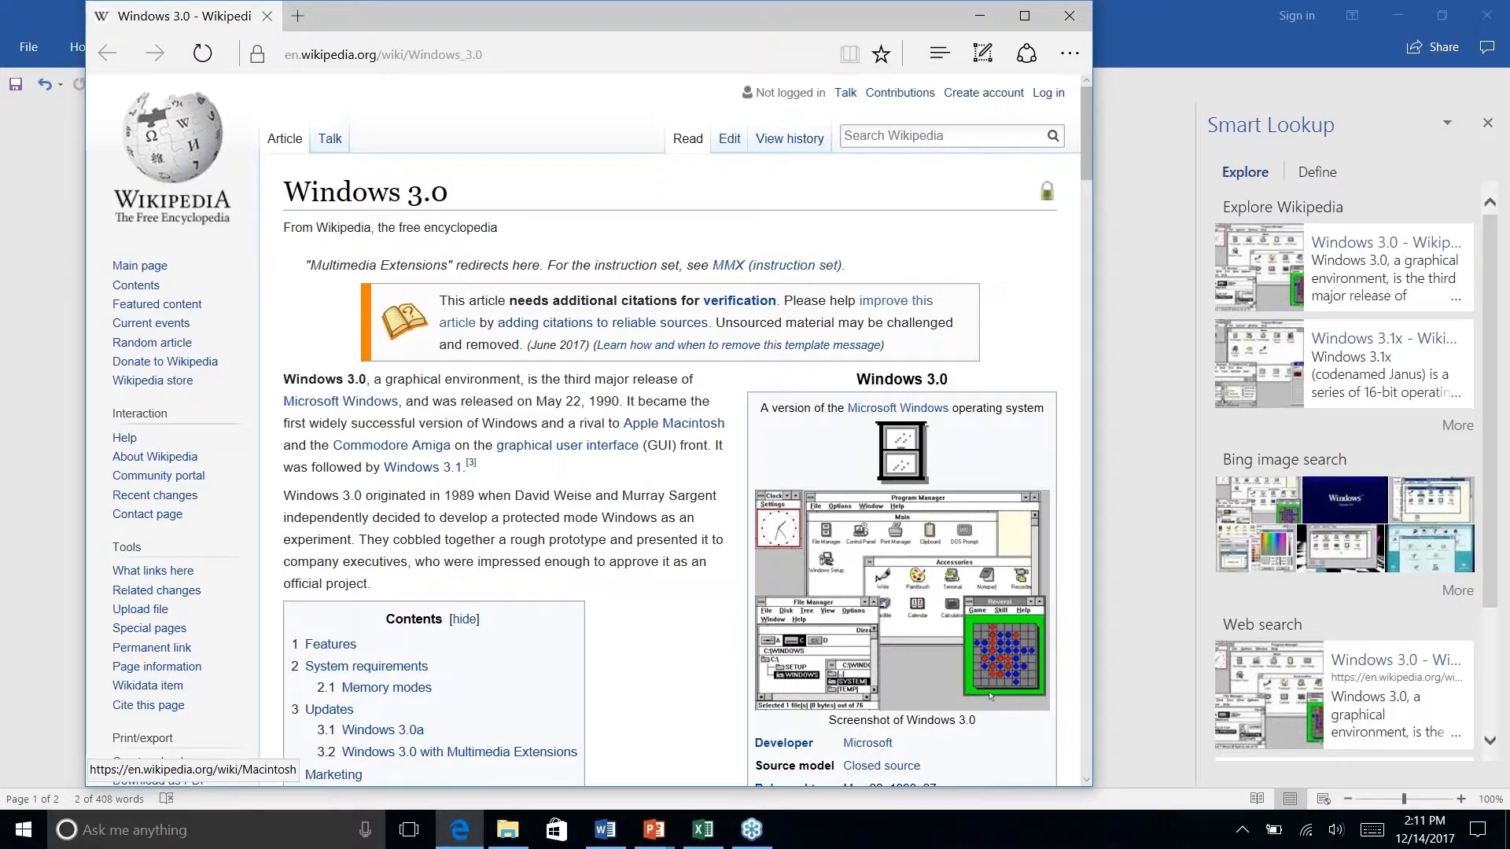
click(1067, 16)
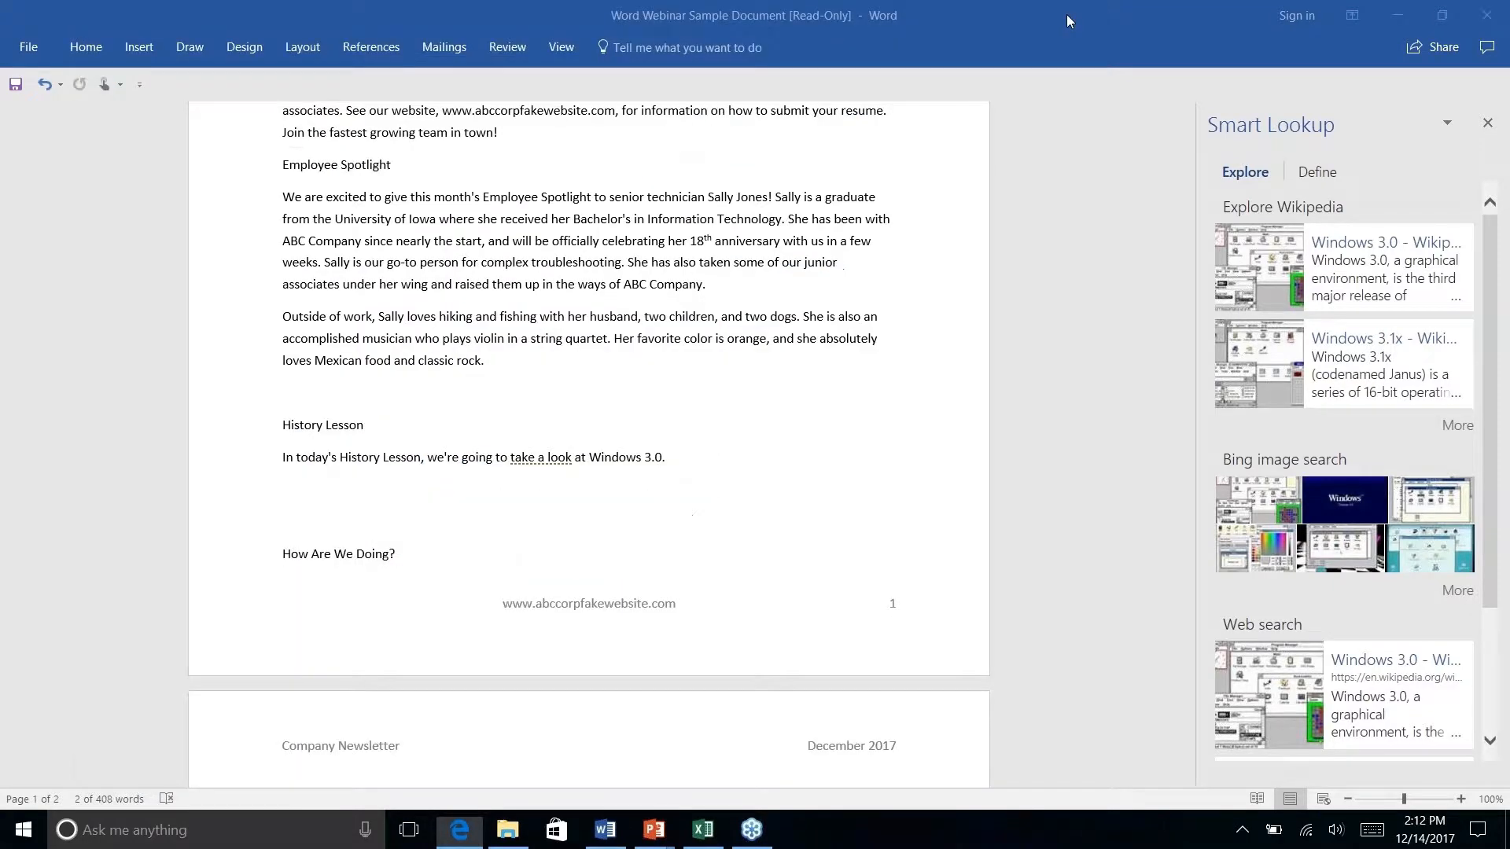
click(680, 459)
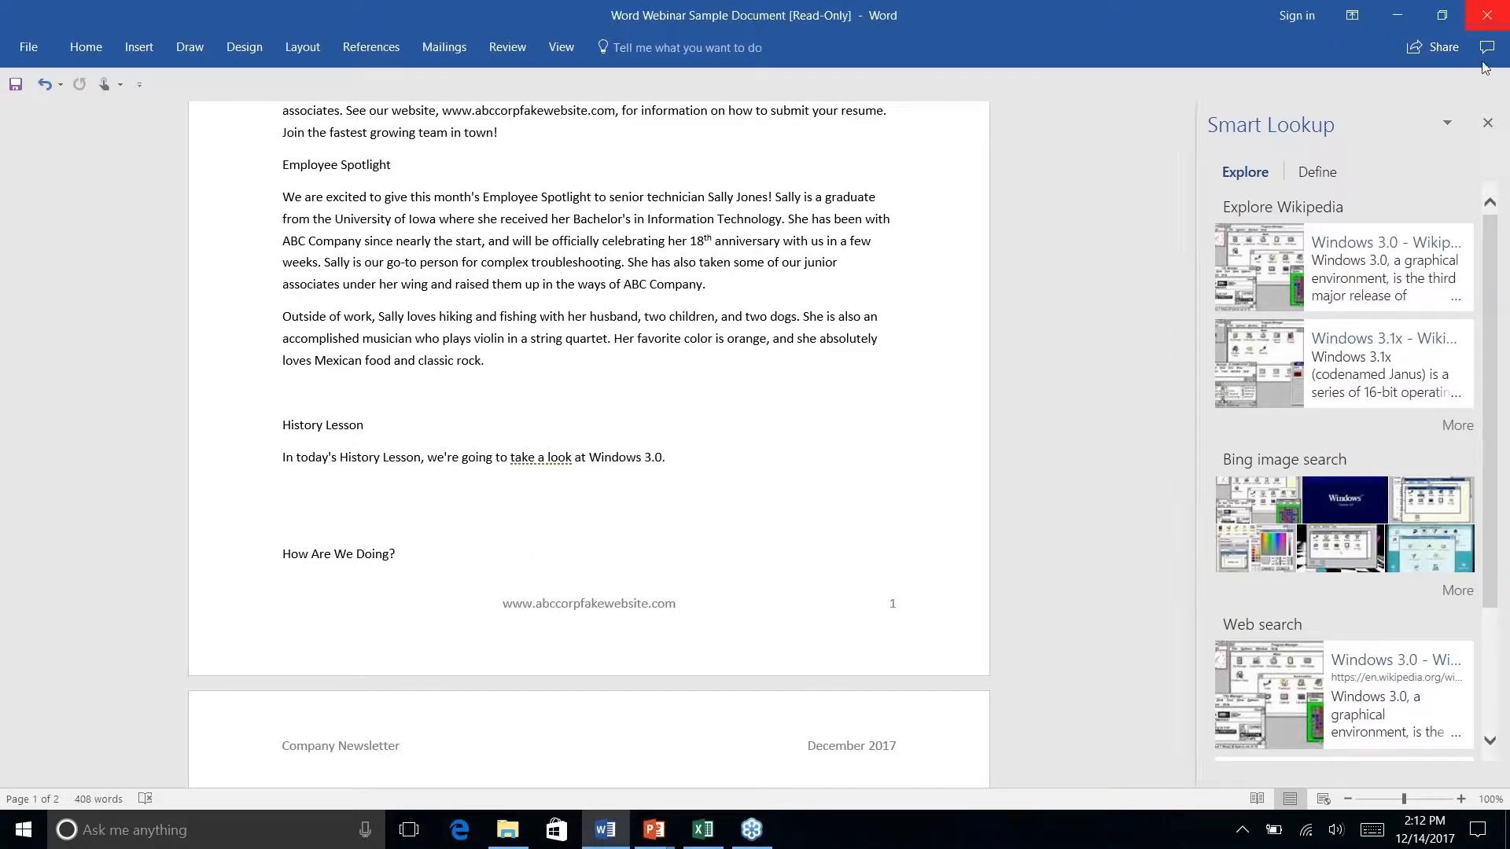
click(1487, 124)
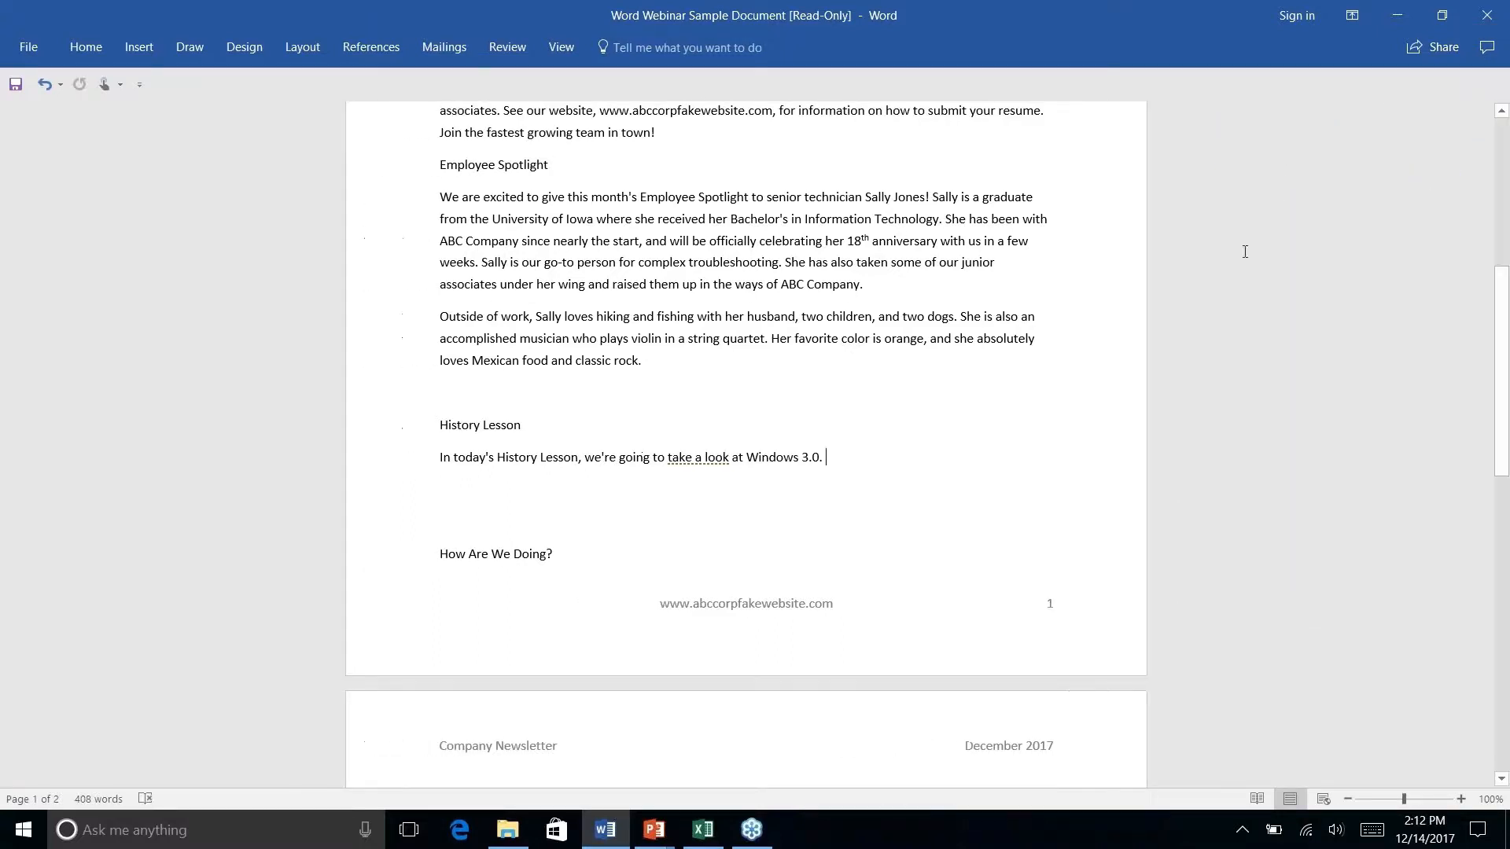
Examine the reference tools and the available citation styles without choosing a different style
click(371, 48)
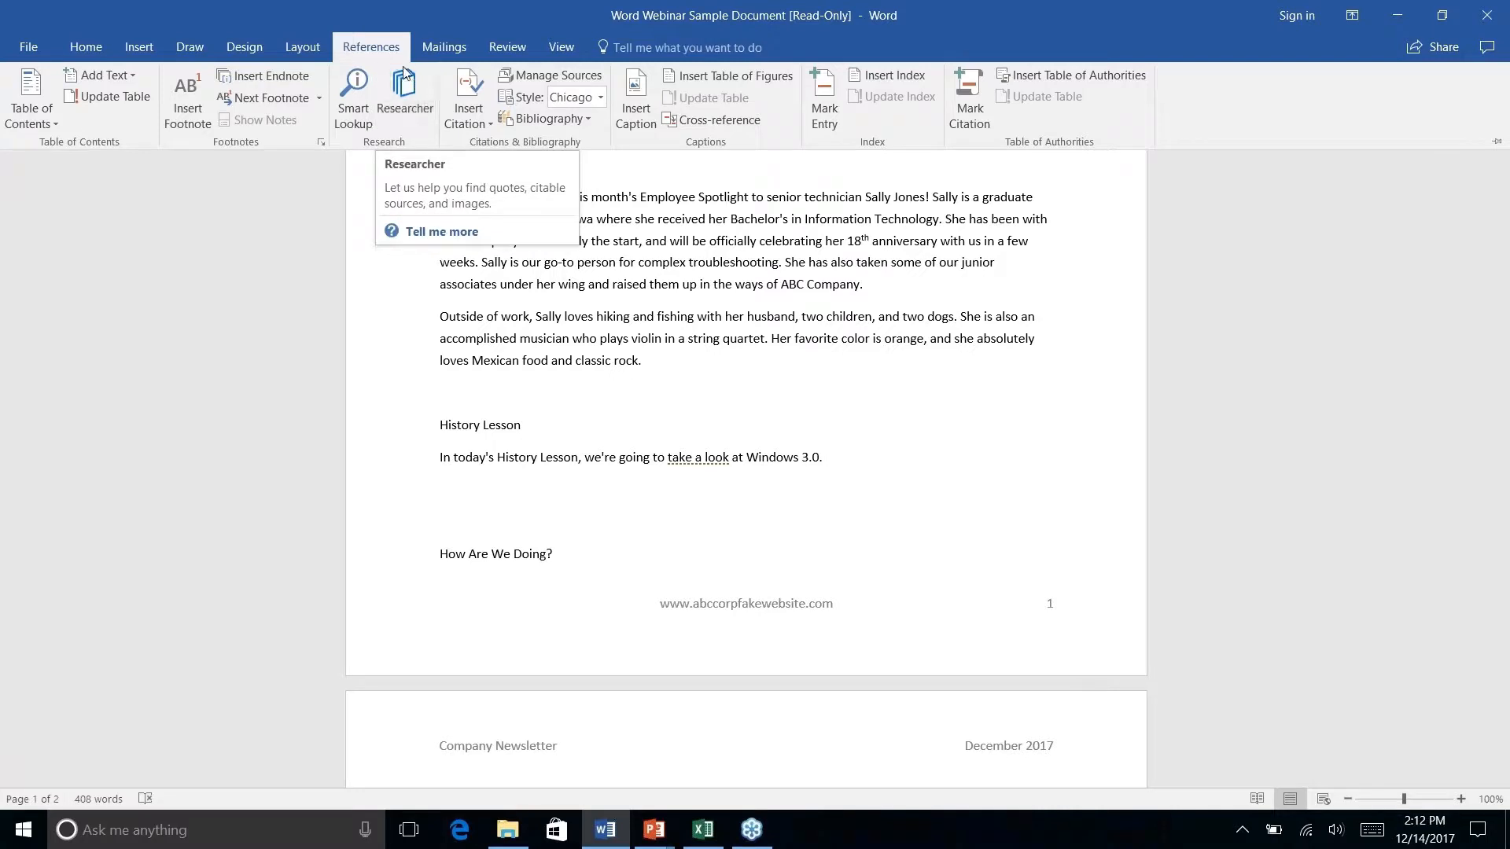
click(418, 101)
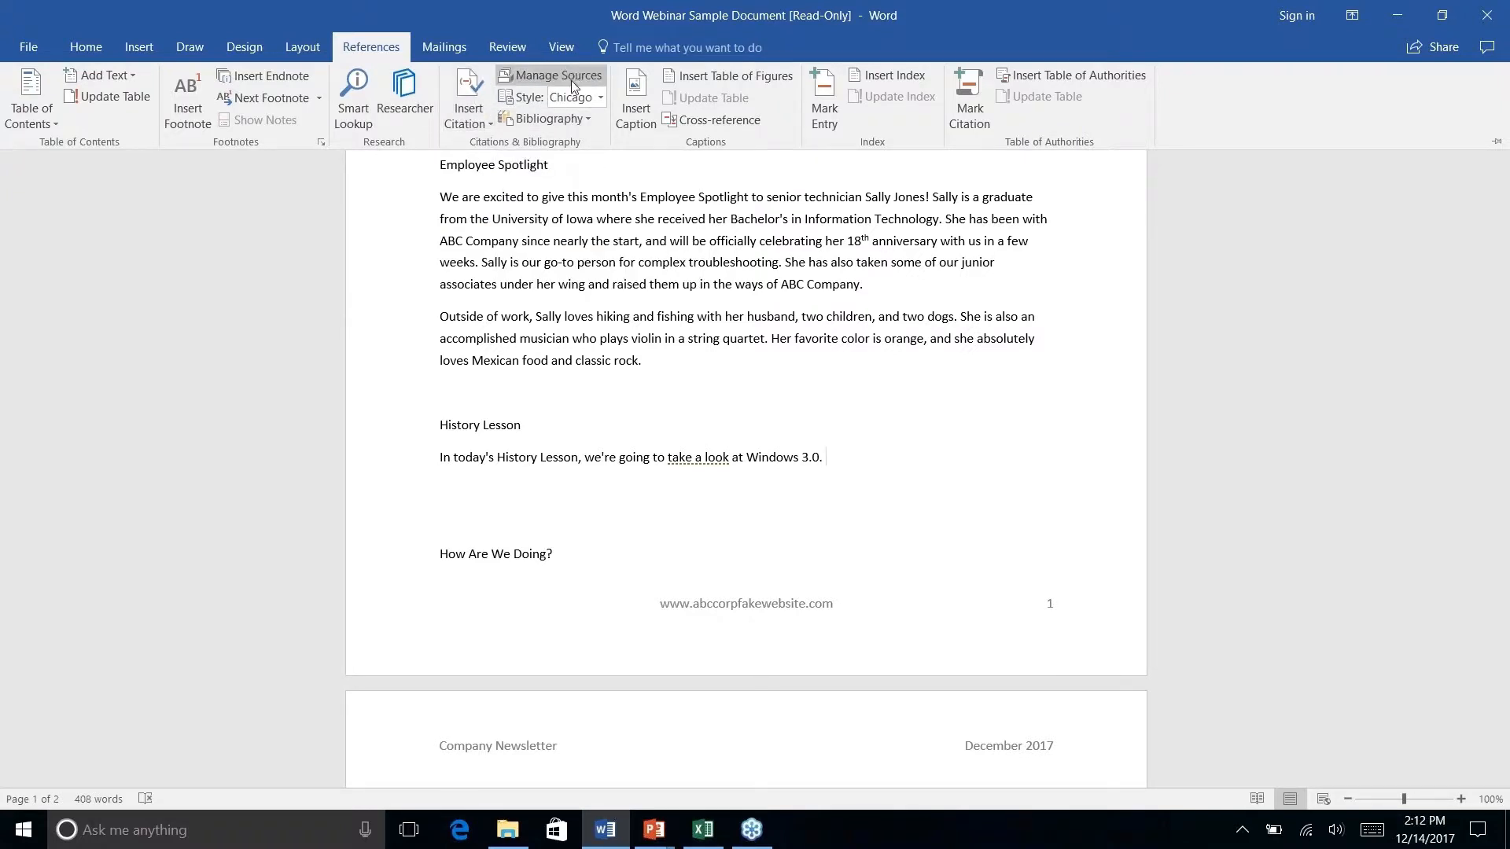
click(600, 97)
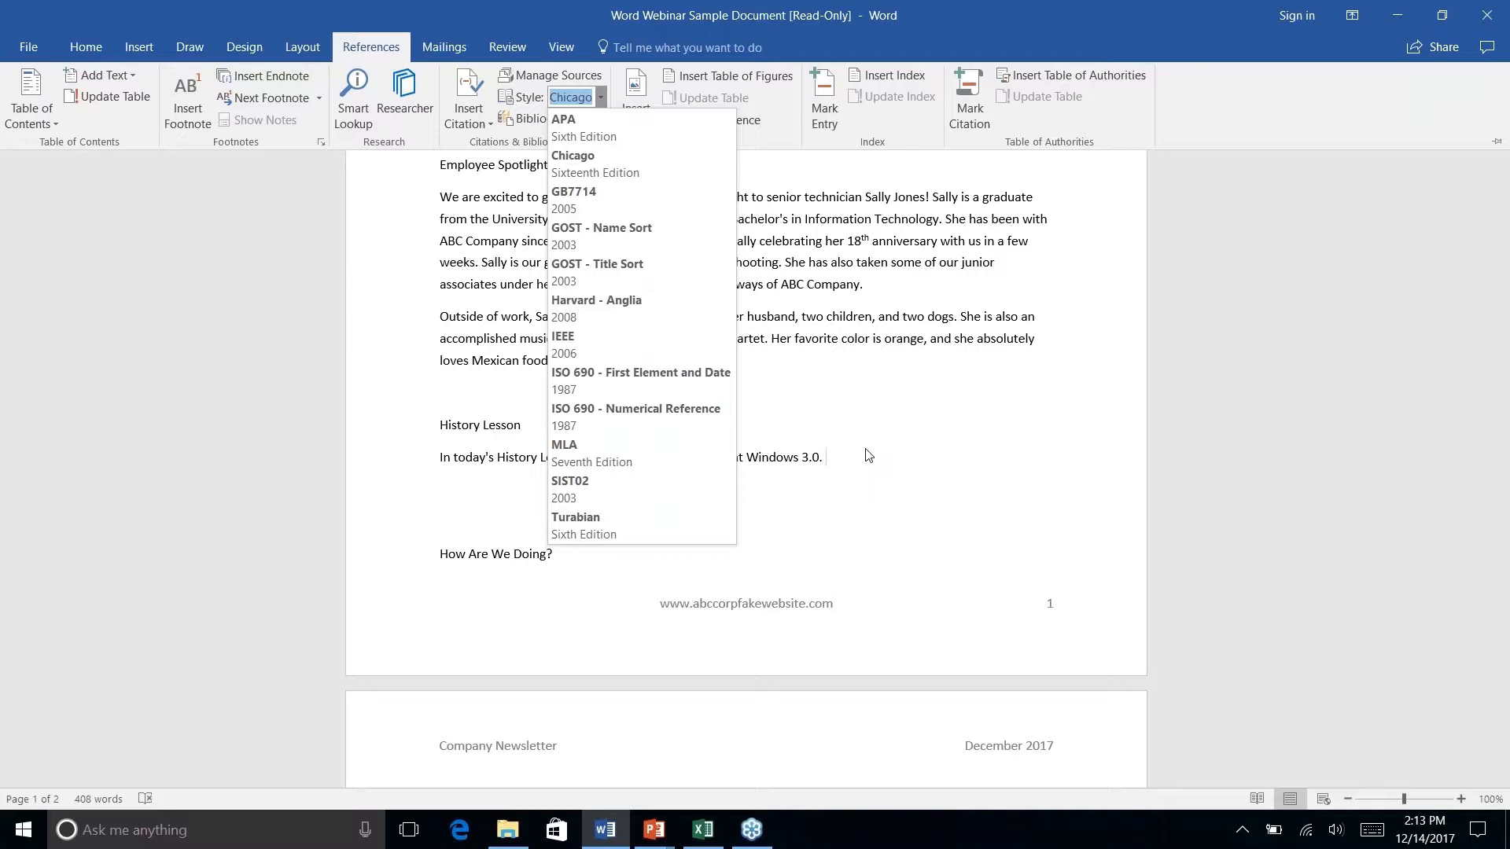
Search for "windows 3.0" in Researcher
click(412, 104)
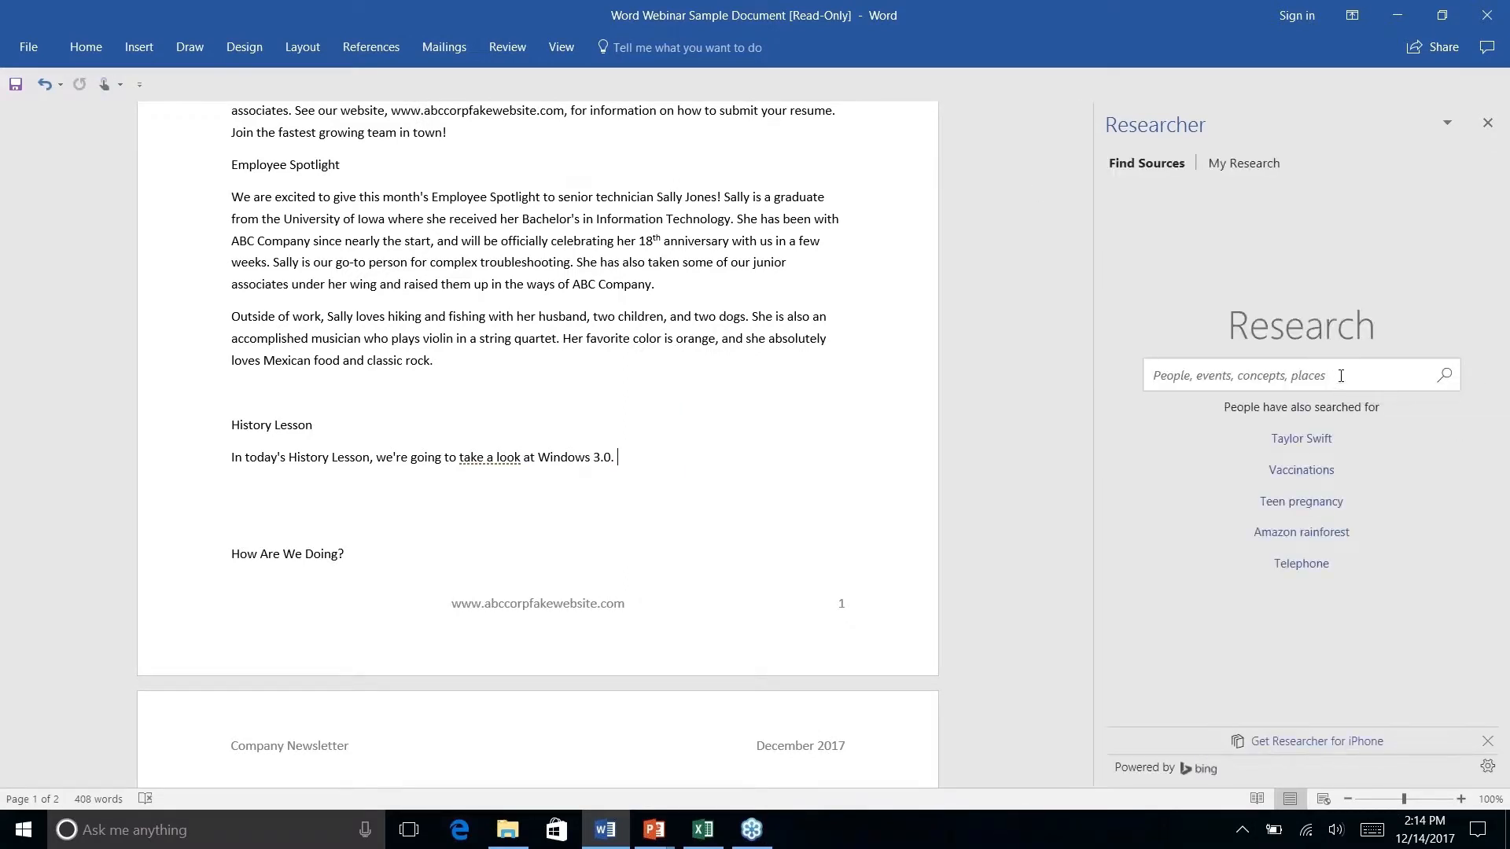
text(windows)
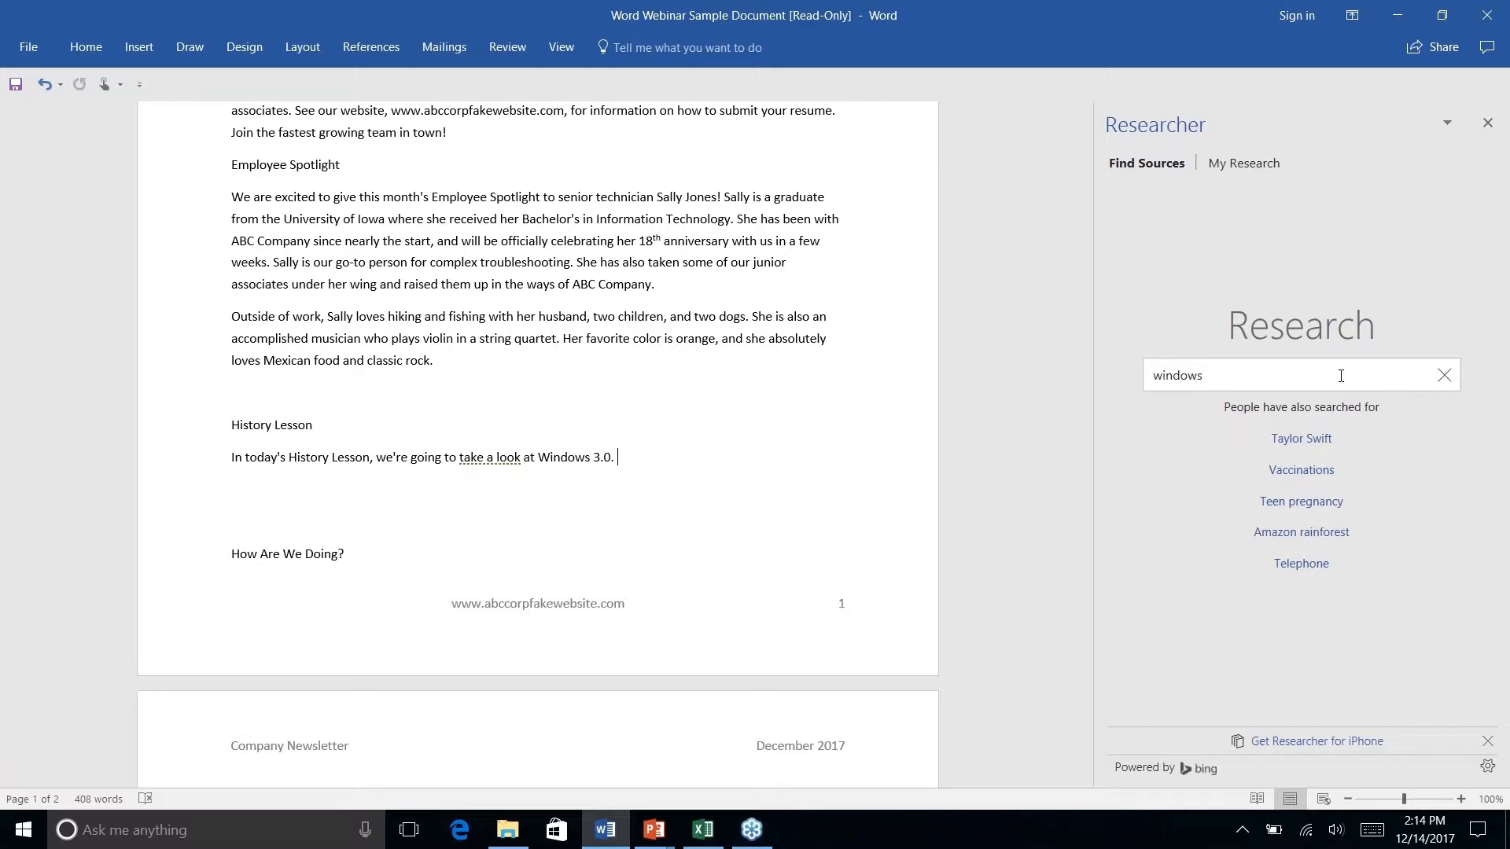
text(3.)
key(Return)
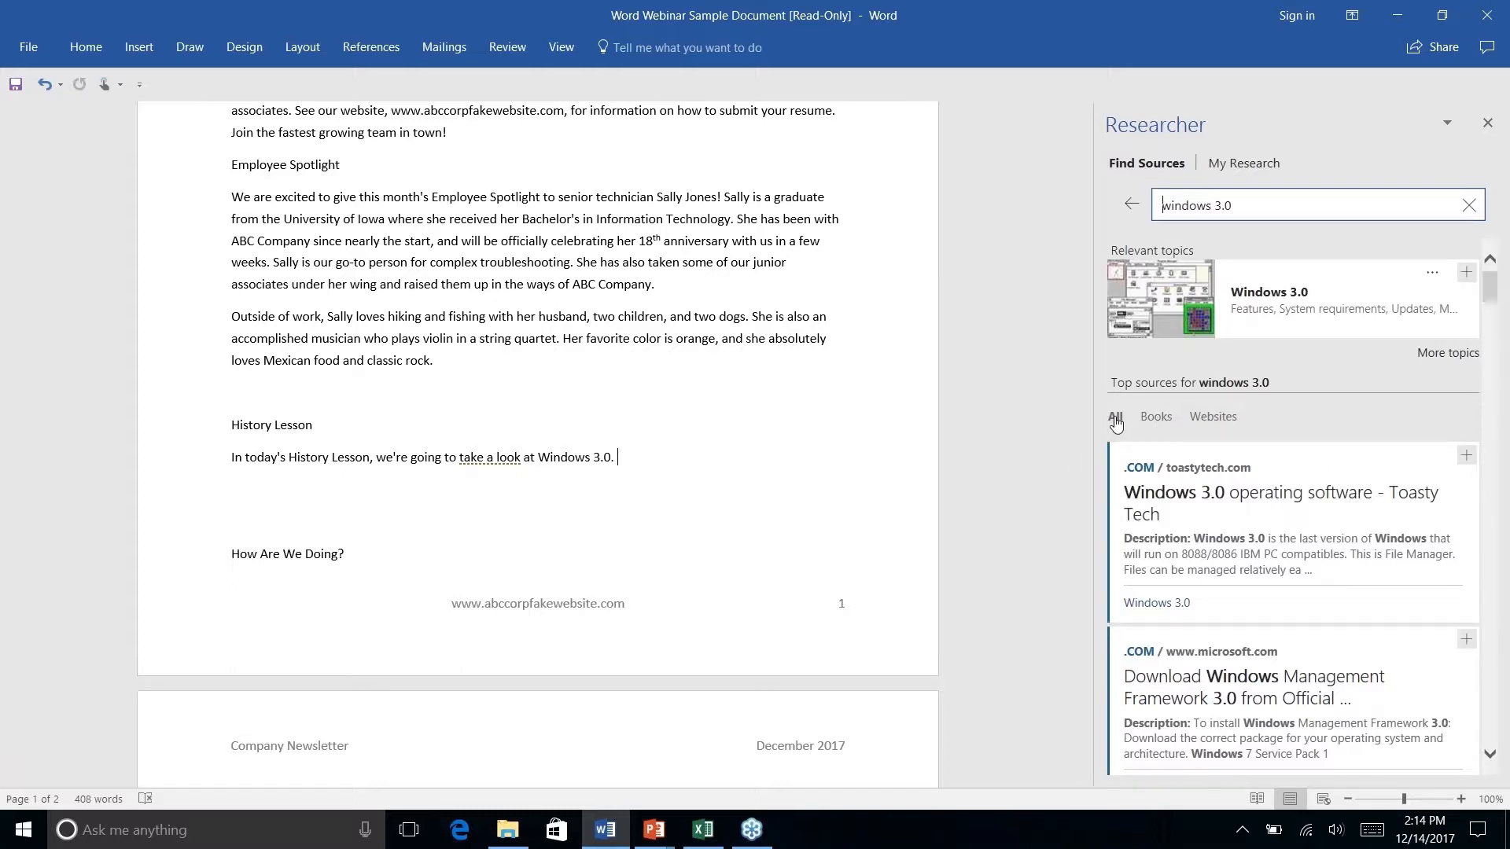
Filter the Researcher sources to Books, switch back to All, and browse the top sources for Windows 3.0
click(1158, 418)
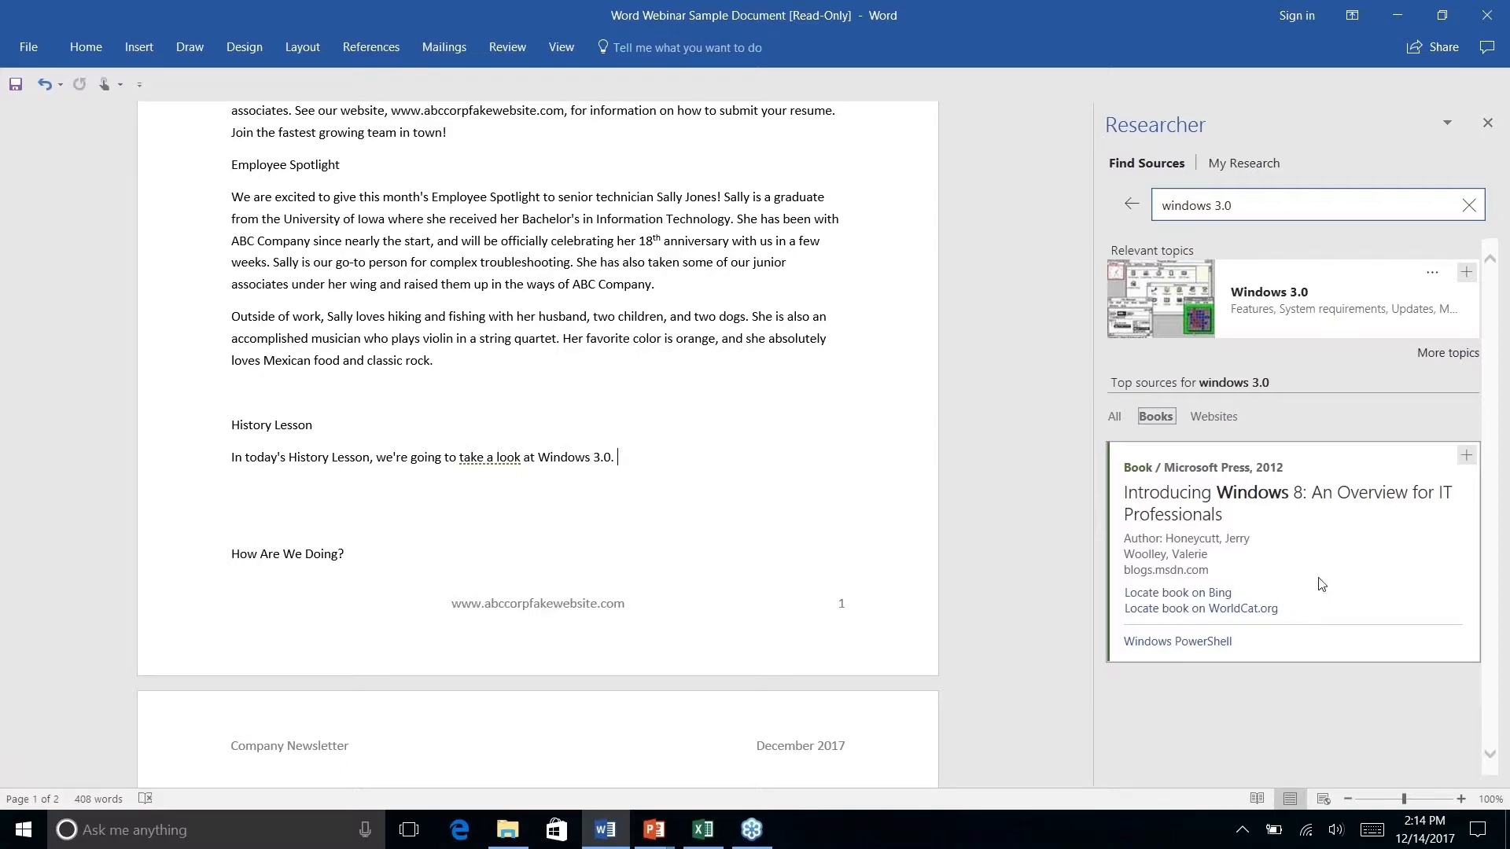
click(1114, 421)
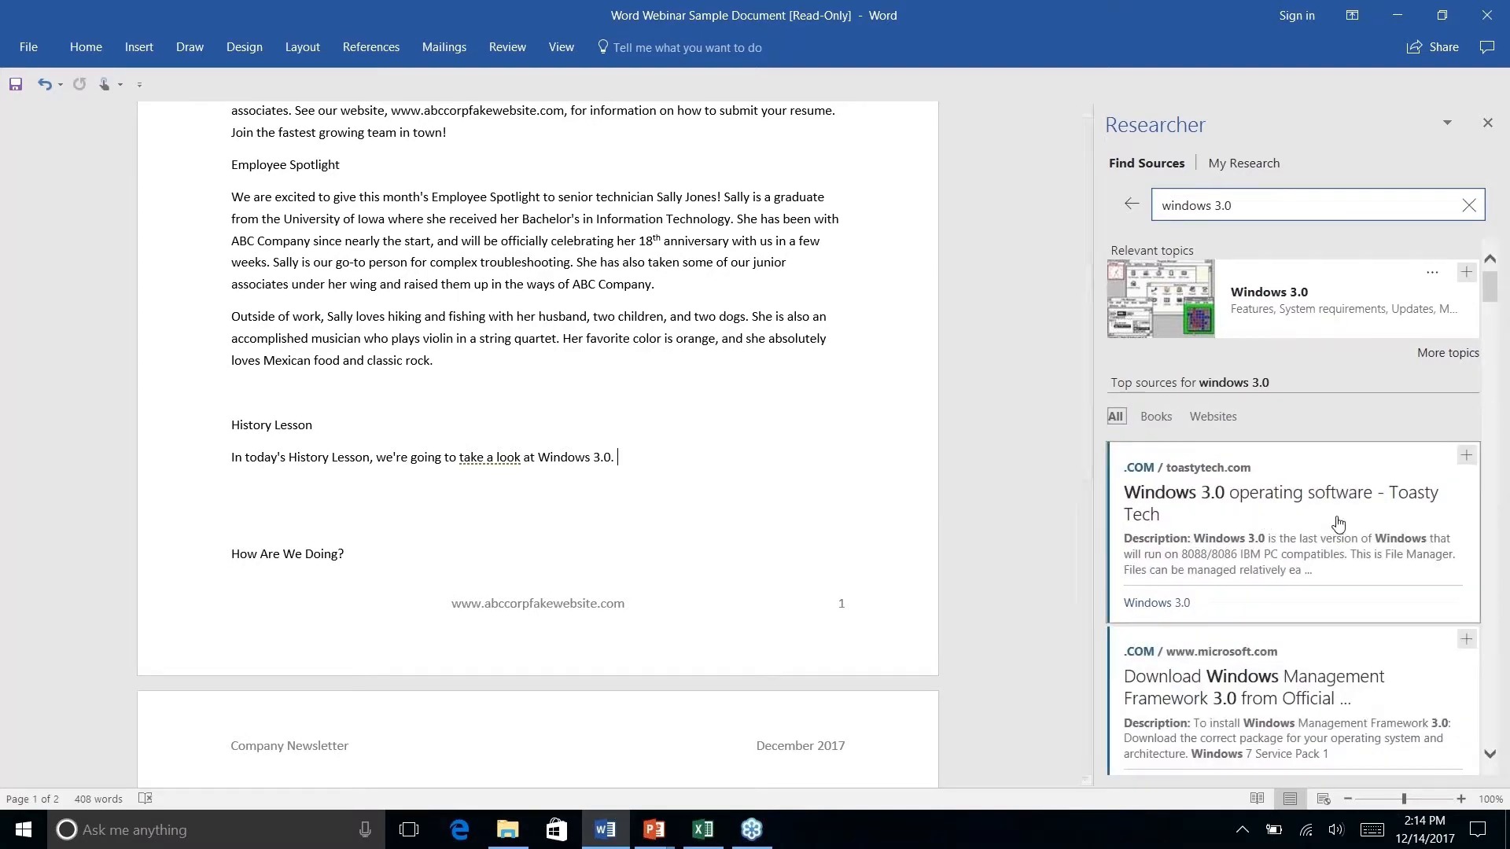
scroll(1338, 523, down, 5)
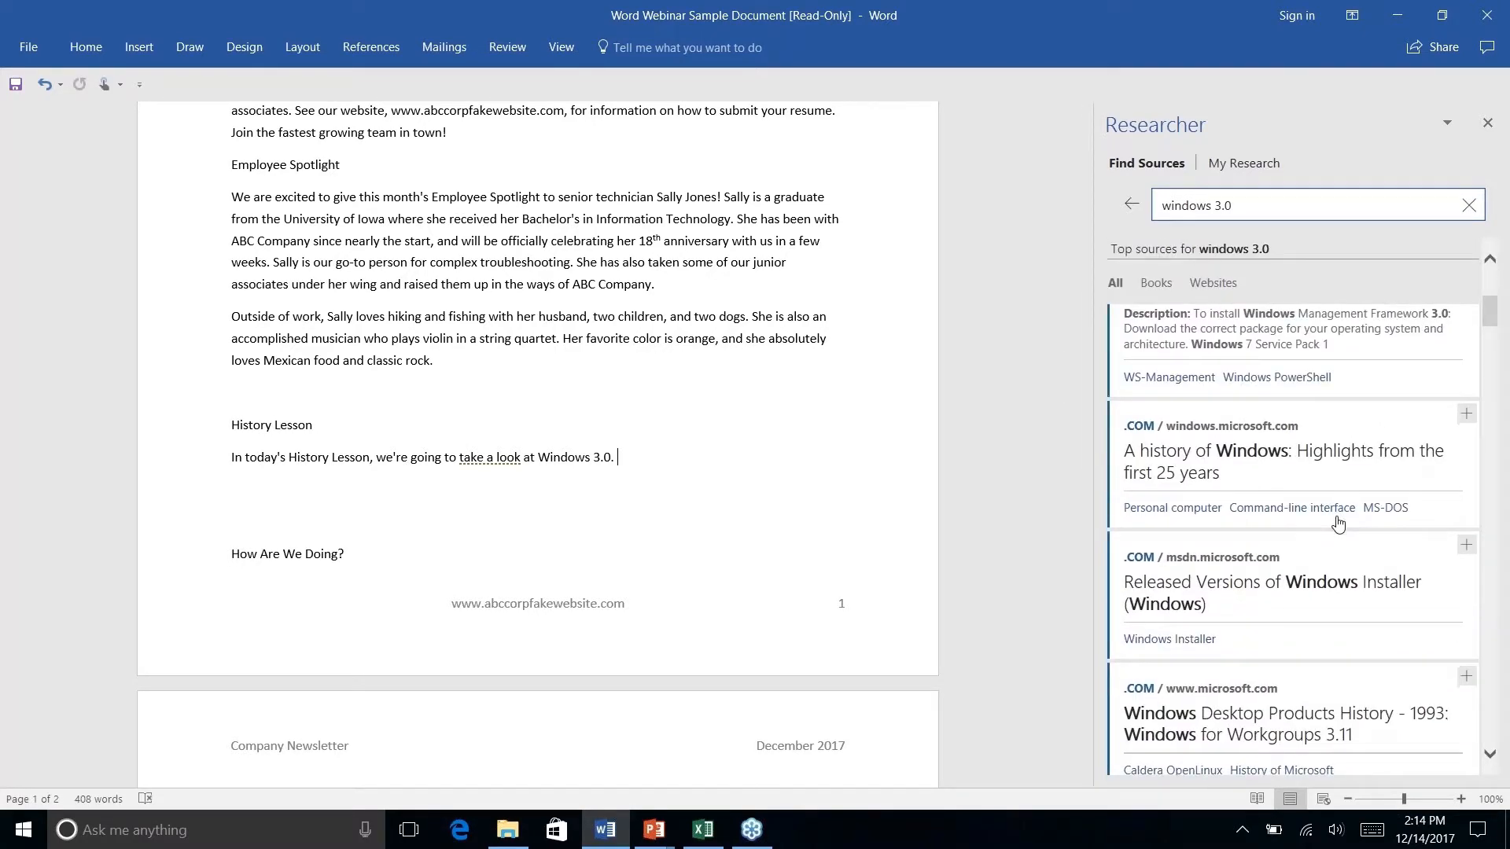
scroll(1337, 522, up, 5)
scroll(1338, 522, down, 7)
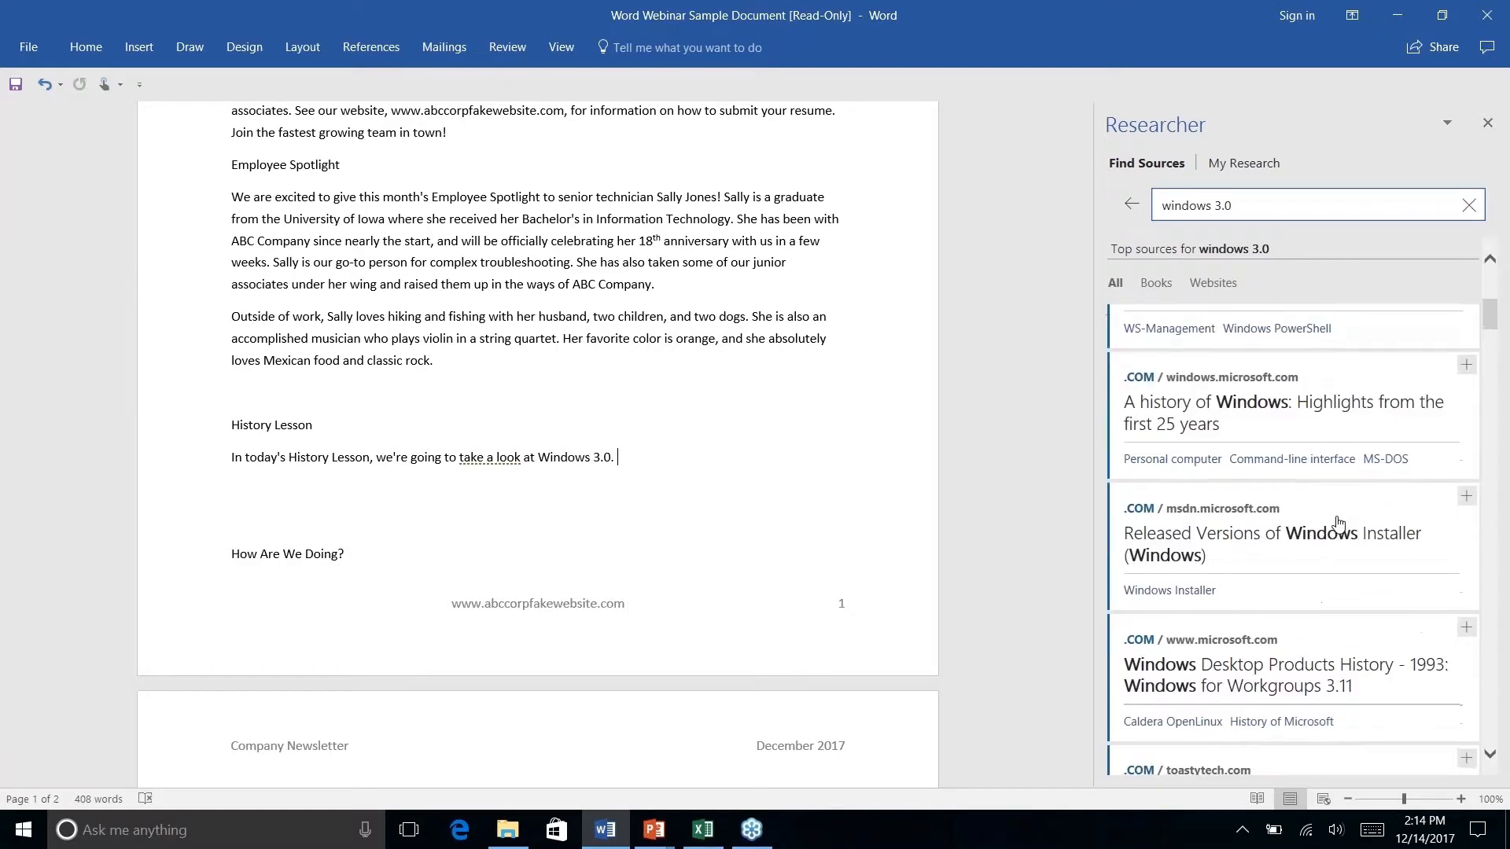
scroll(1338, 523, down, 12)
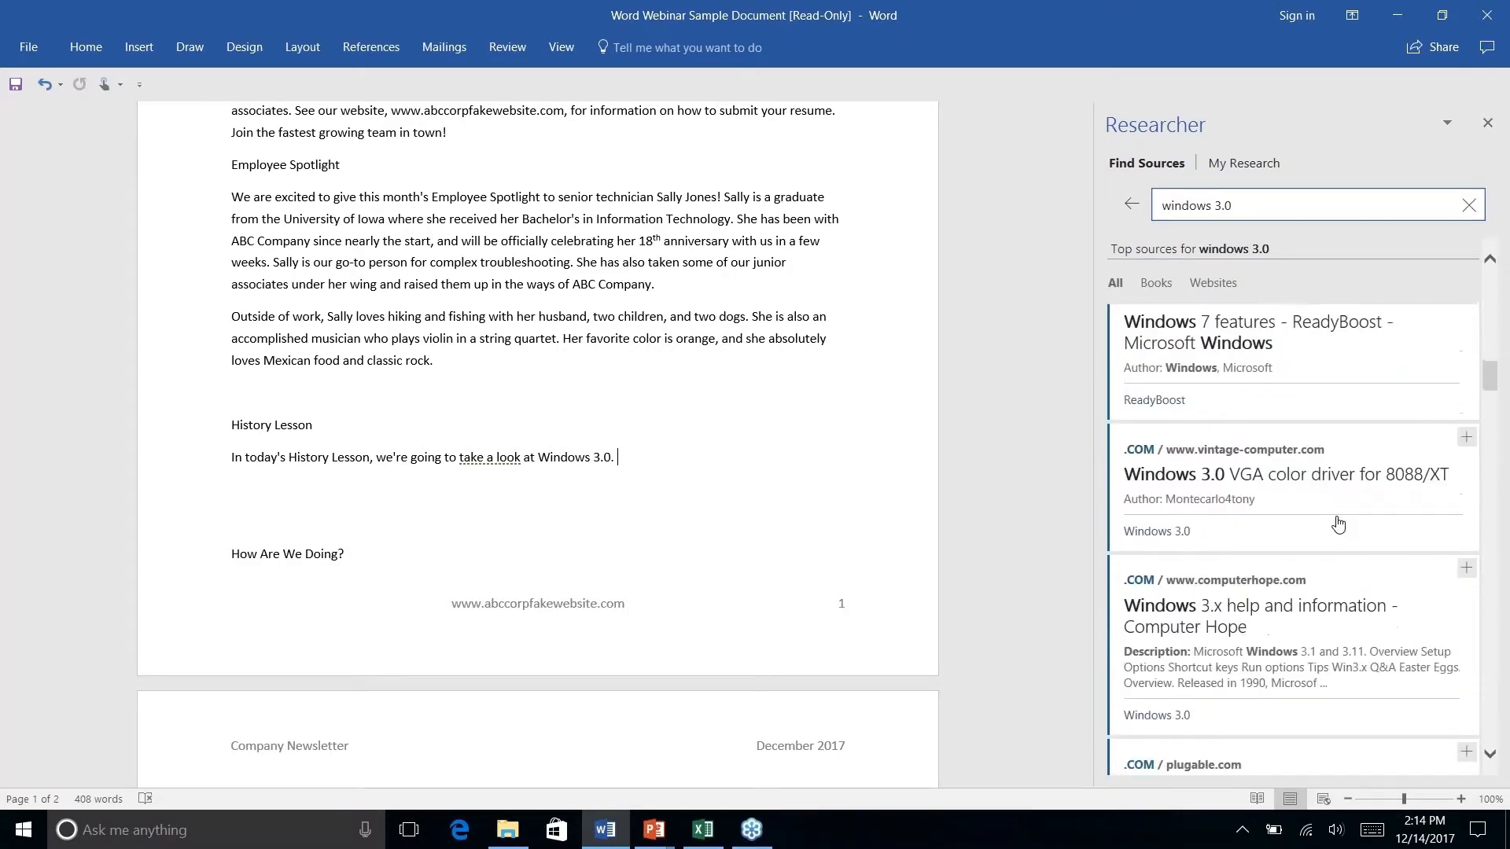
scroll(1337, 523, down, 7)
scroll(1338, 523, up, 13)
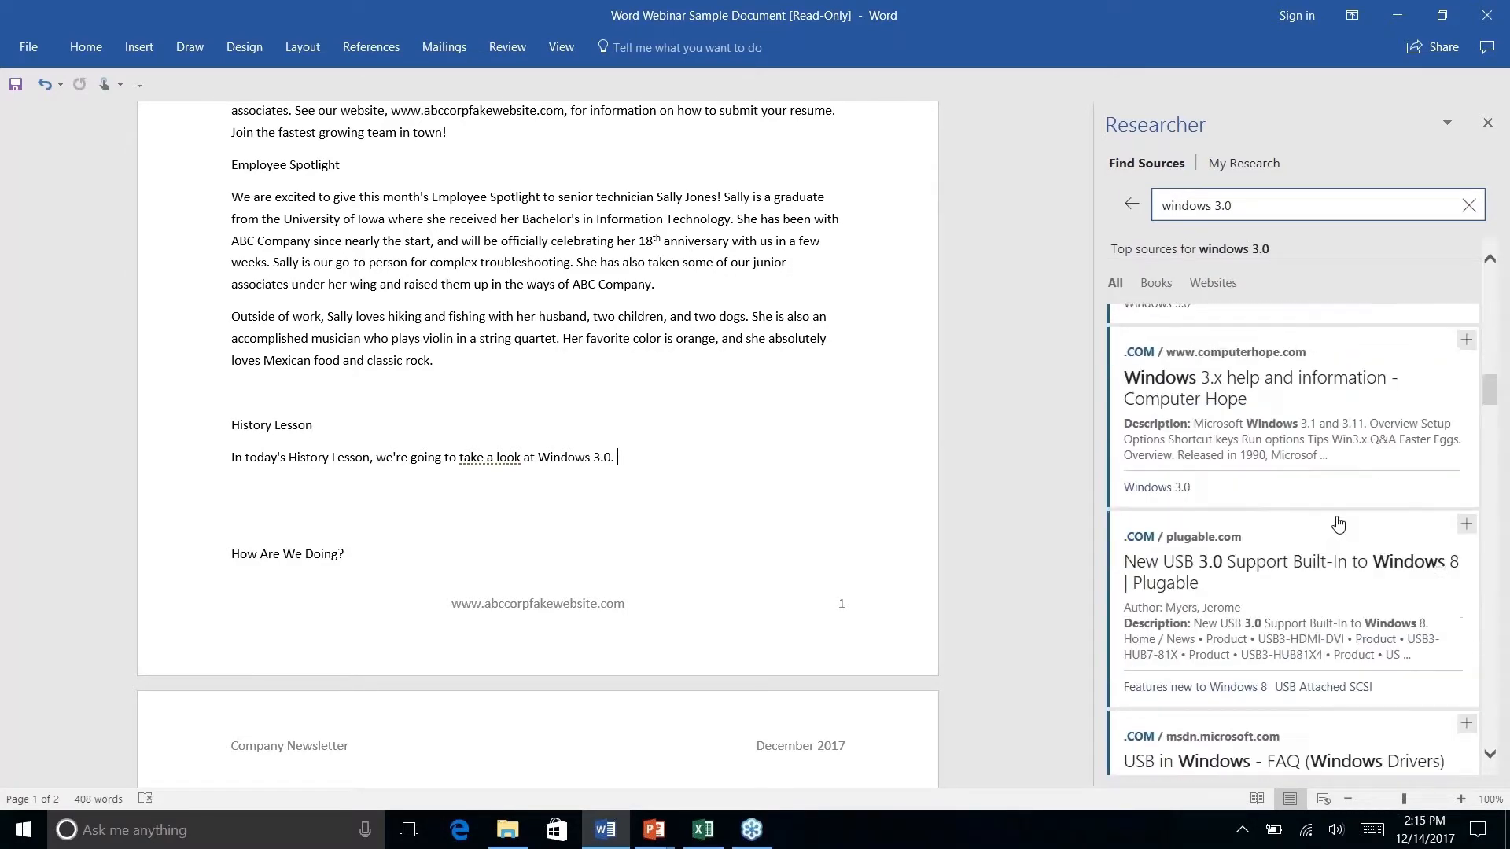
scroll(1337, 523, up, 5)
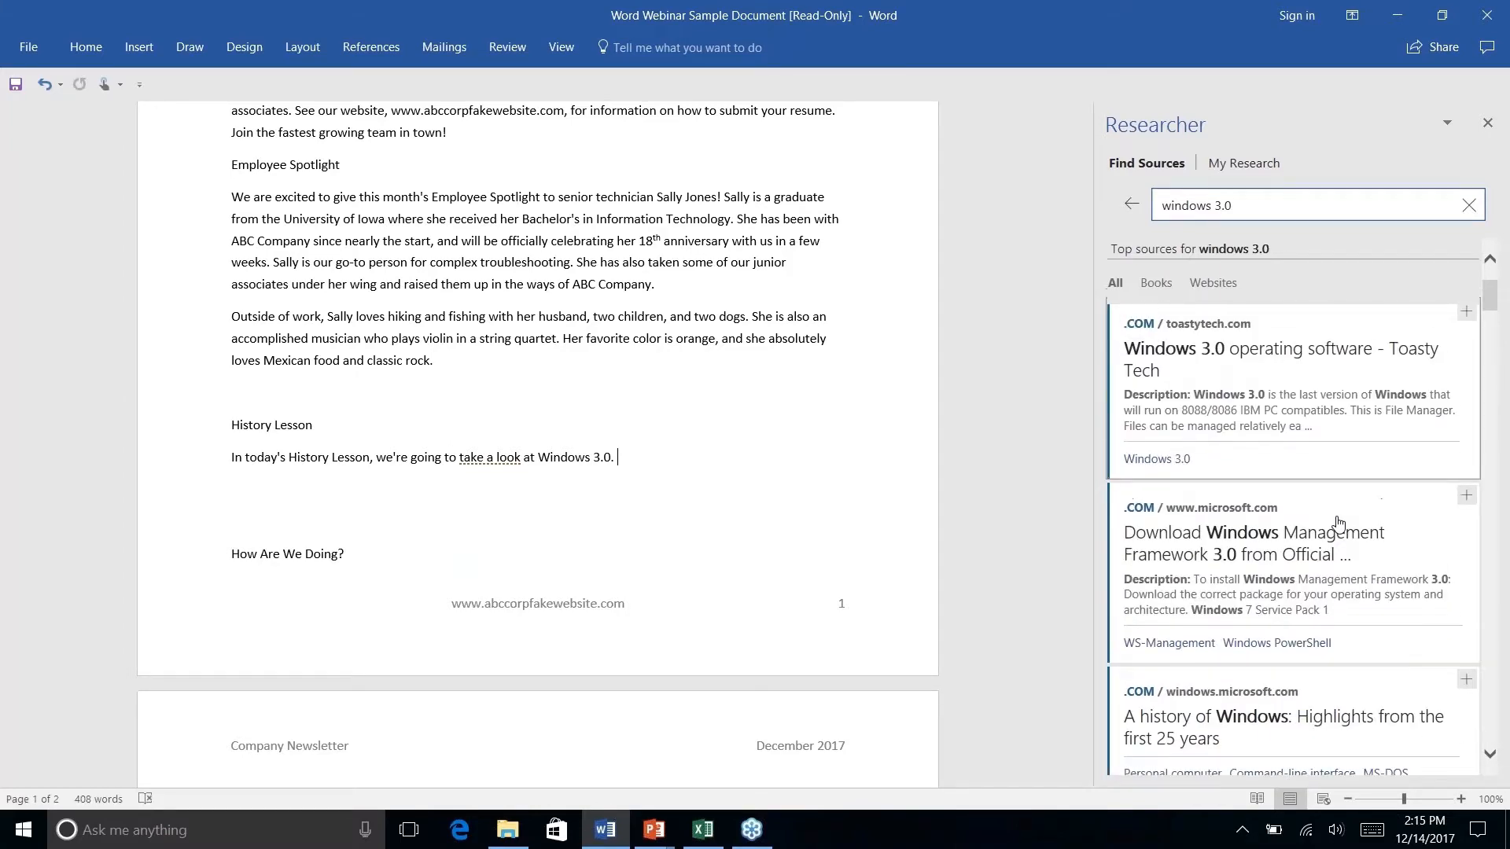
View the Toasty Tech source "Windows 3.0 operating software" in Researcher and return to the results list
scroll(1337, 522, up, 4)
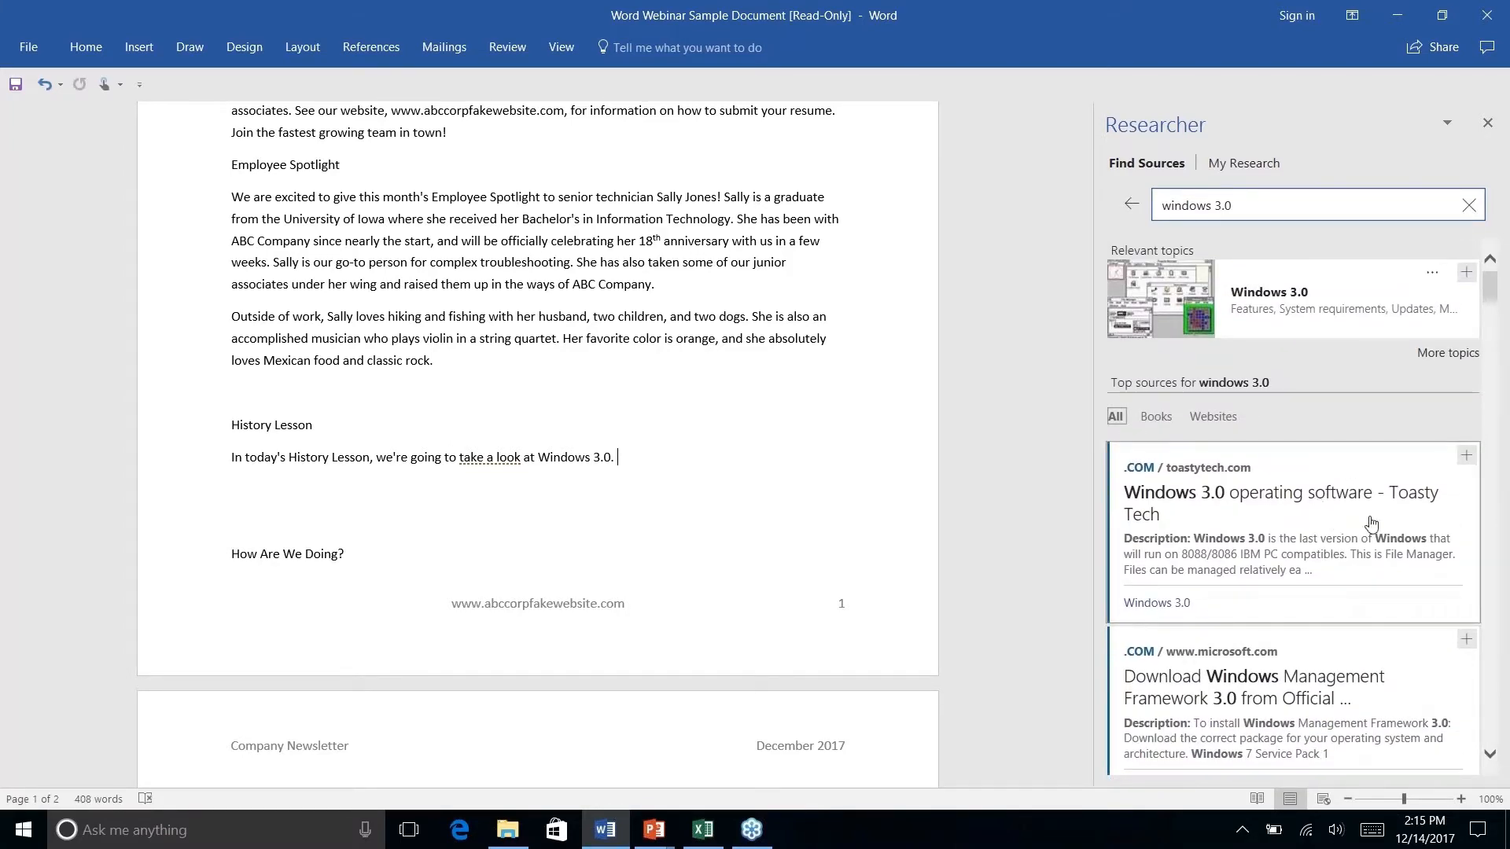
click(1311, 509)
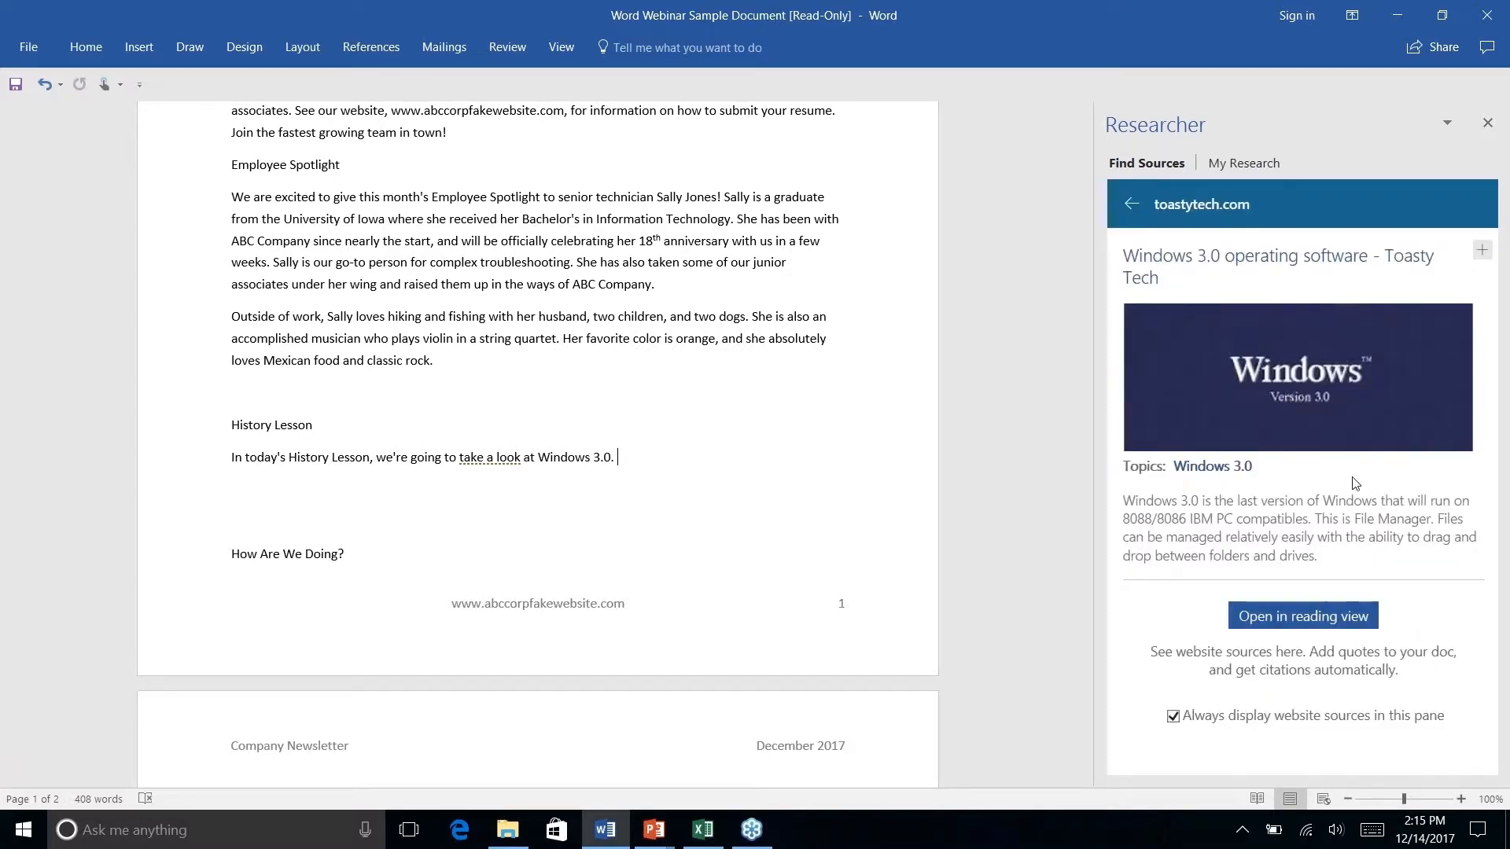
click(1130, 206)
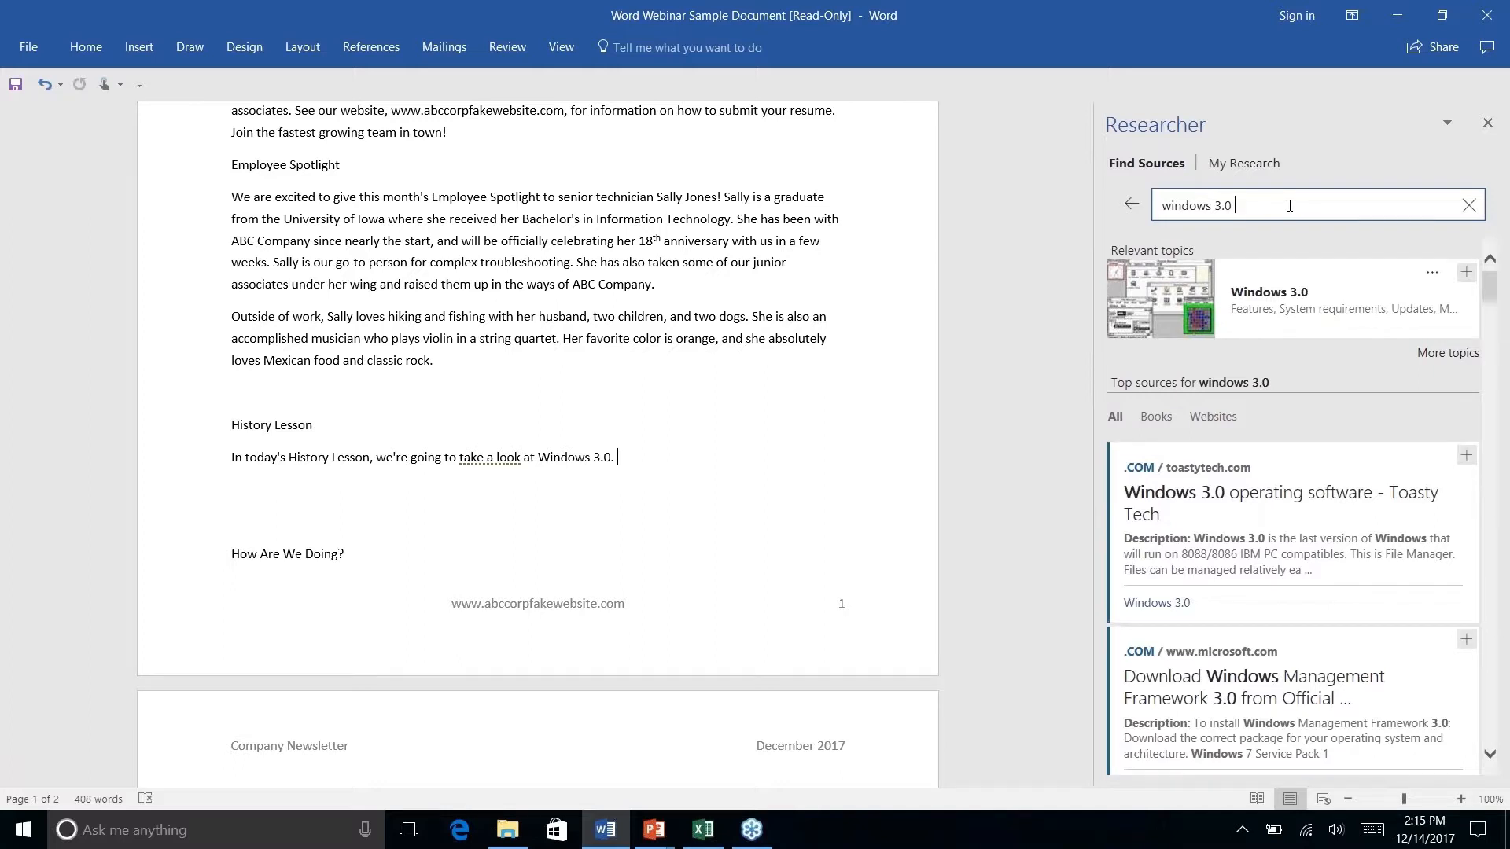
Search Researcher for "windows 3.0 history" and view the ITProPortal source "Microsoft Windows 3.0 Is 20 Years Old Today!!!"
text(story)
key(Return)
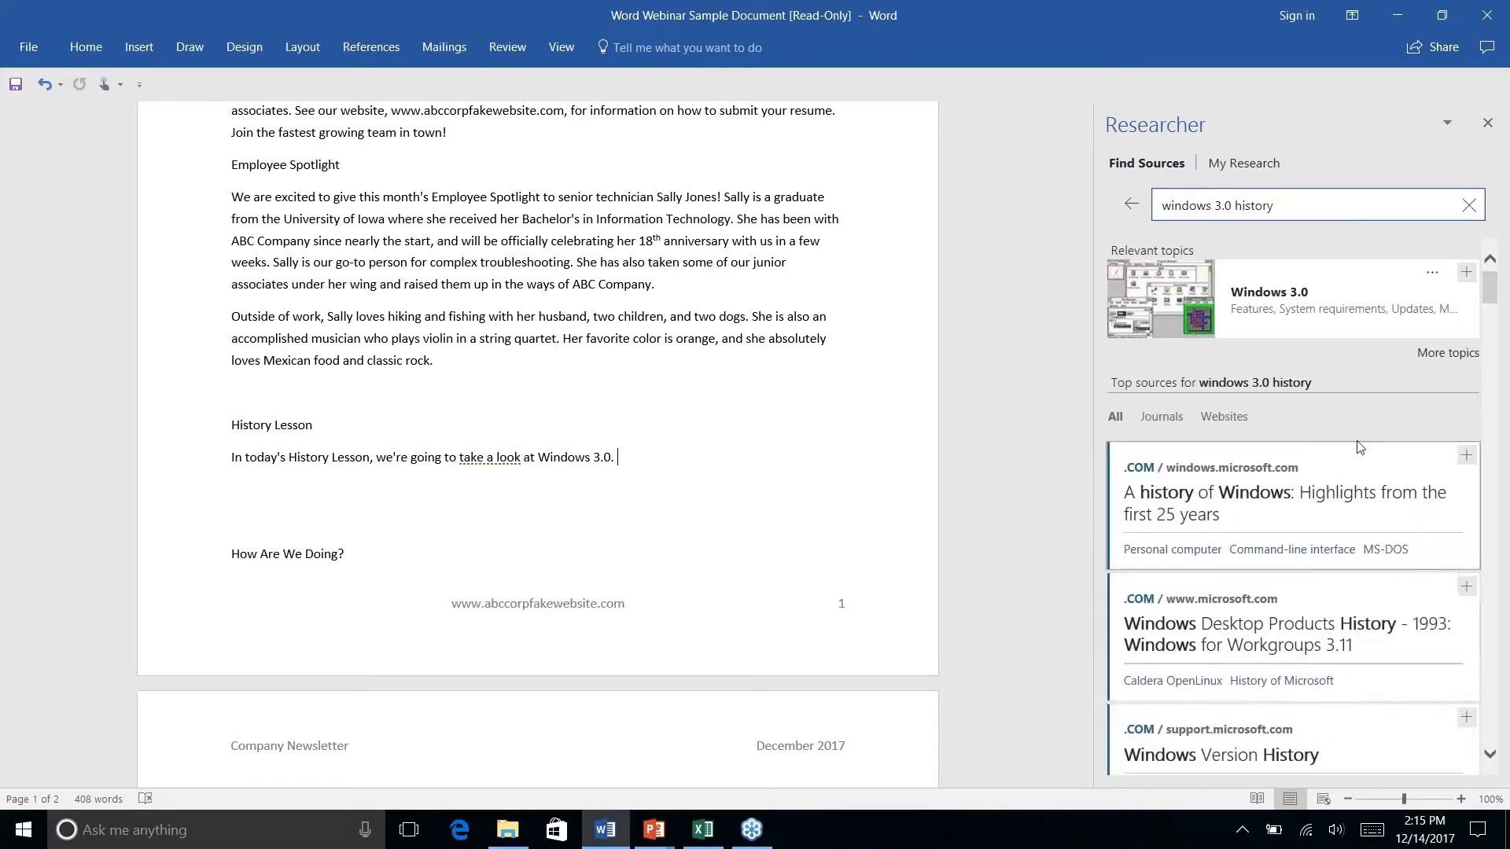
scroll(1351, 532, down, 3)
scroll(1351, 533, down, 2)
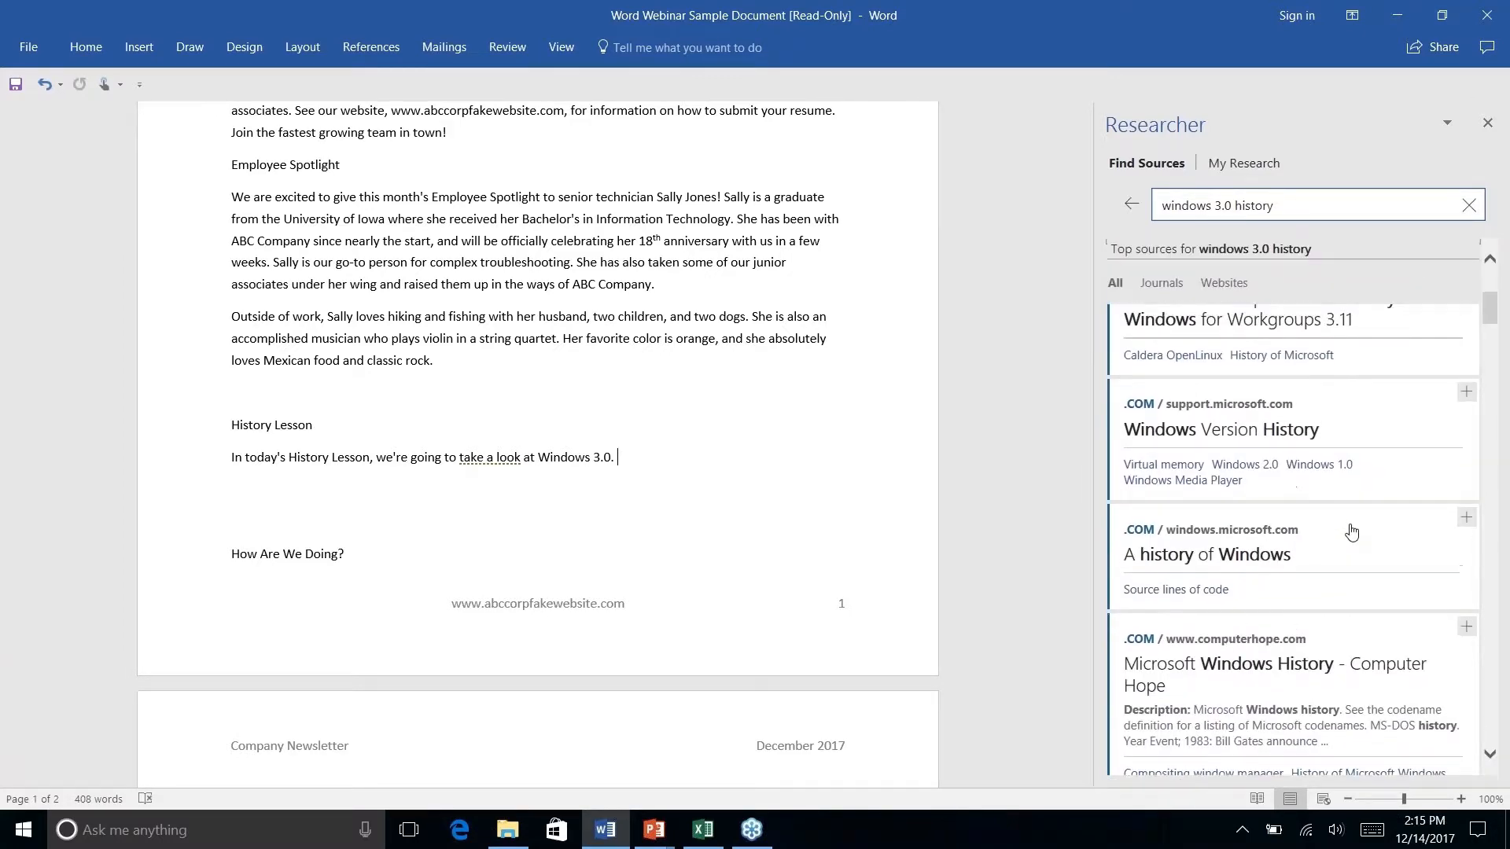
scroll(1348, 529, down, 4)
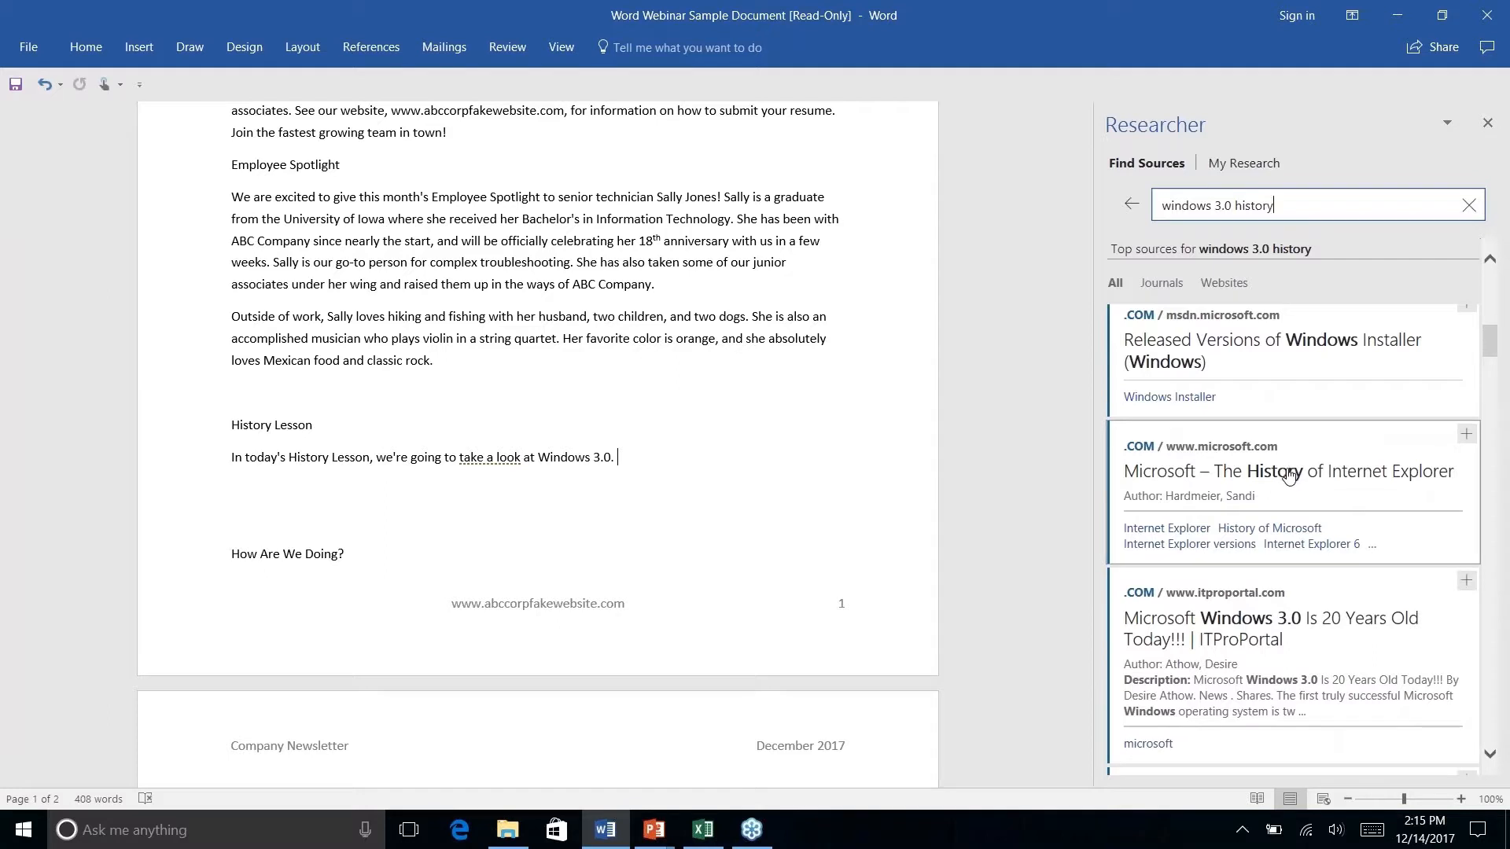
click(1268, 636)
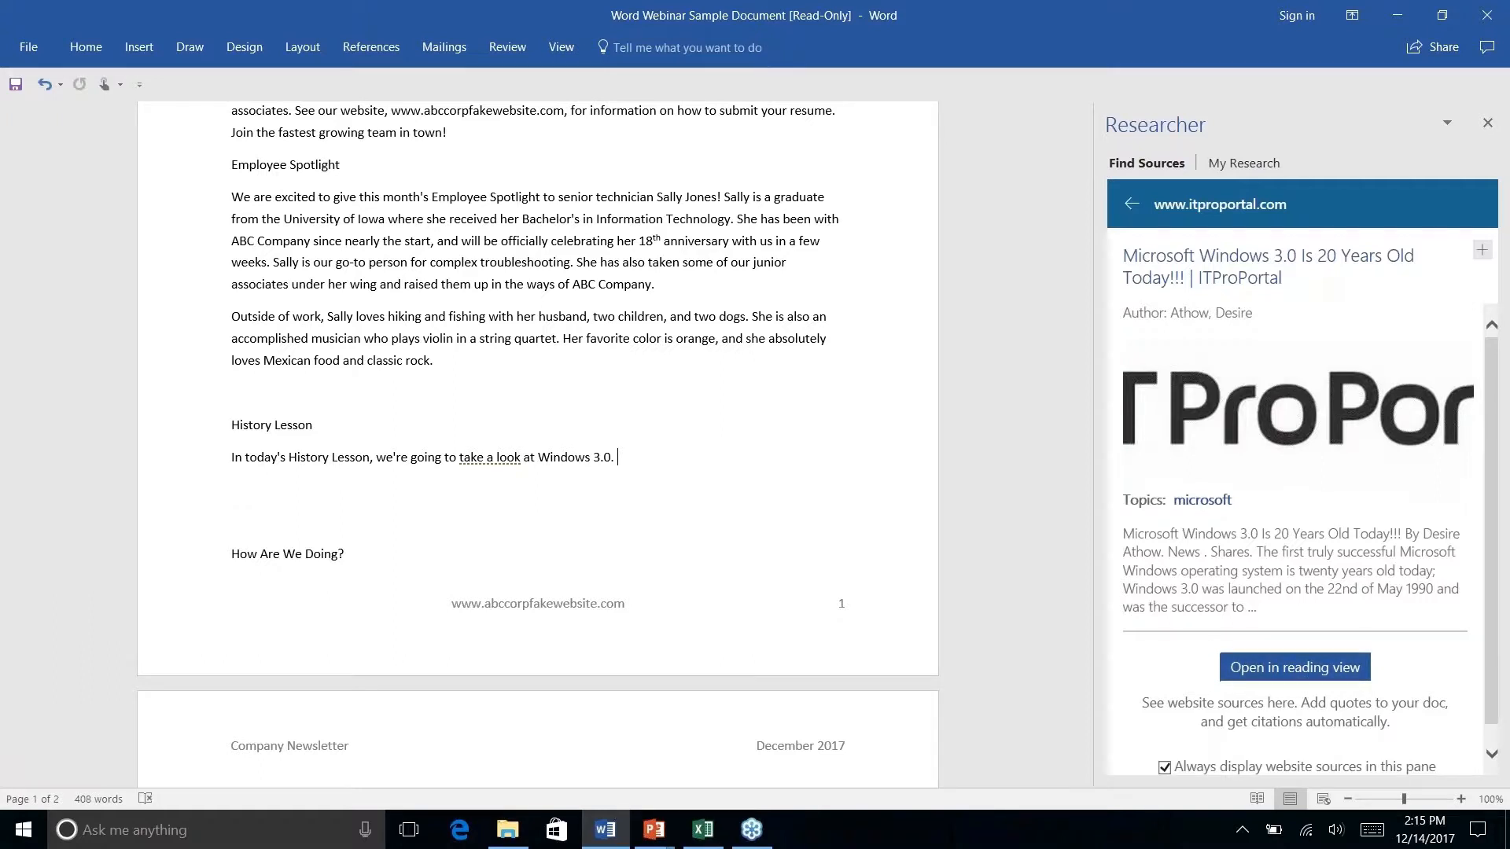
scroll(1303, 683, down, 1)
scroll(1310, 541, up, 1)
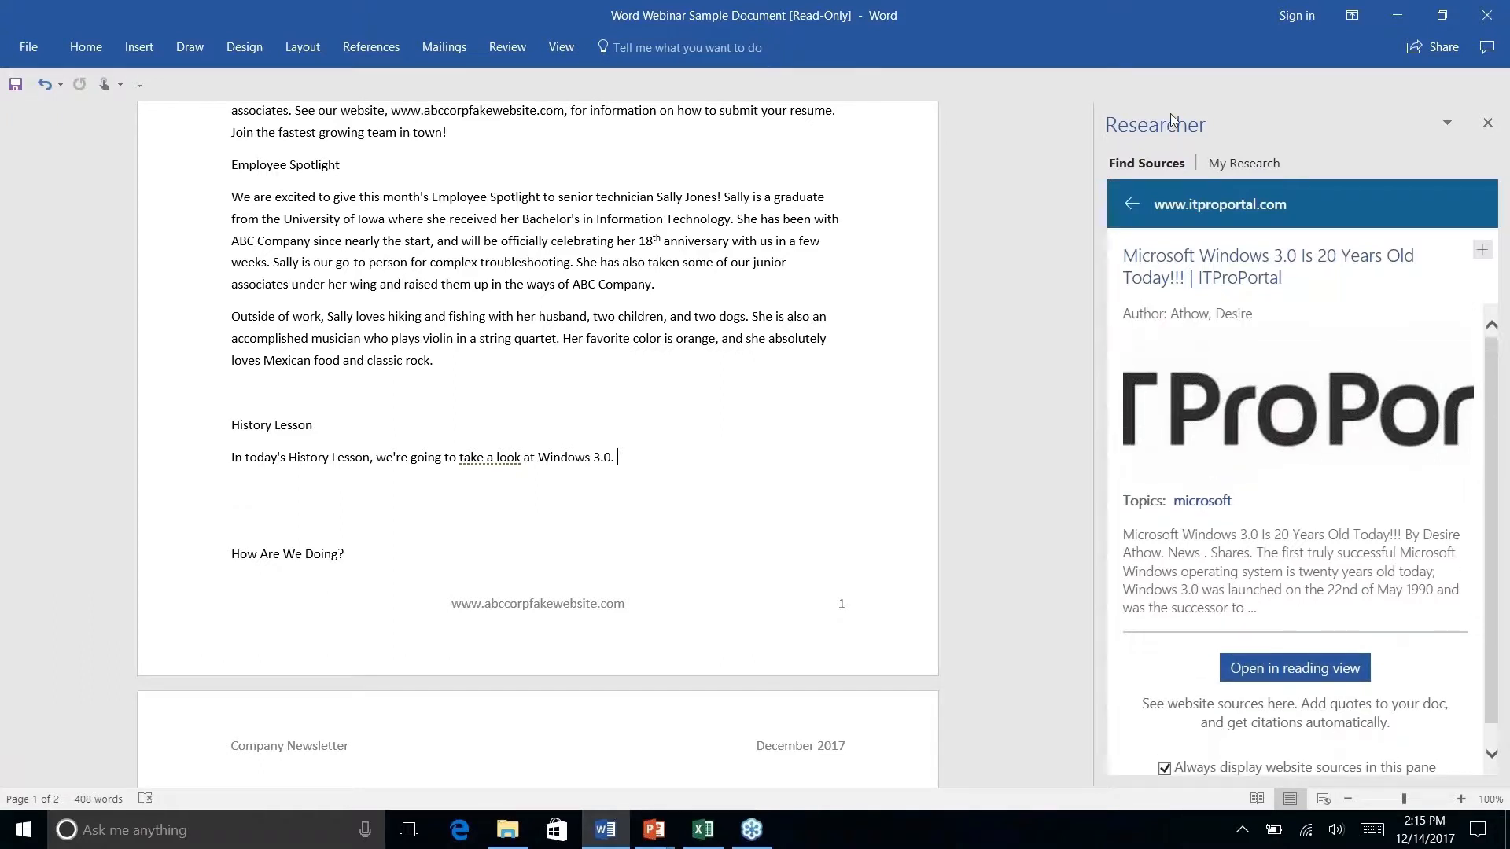
Leave the ITProPortal source and change the Researcher search back to "windows 3.0"
click(1132, 205)
click(1282, 206)
key(BackSpace)
key(BackSpace)
key(BackSpace)
key(BackSpace)
key(BackSpace)
key(BackSpace)
key(BackSpace)
key(BackSpace)
key(Return)
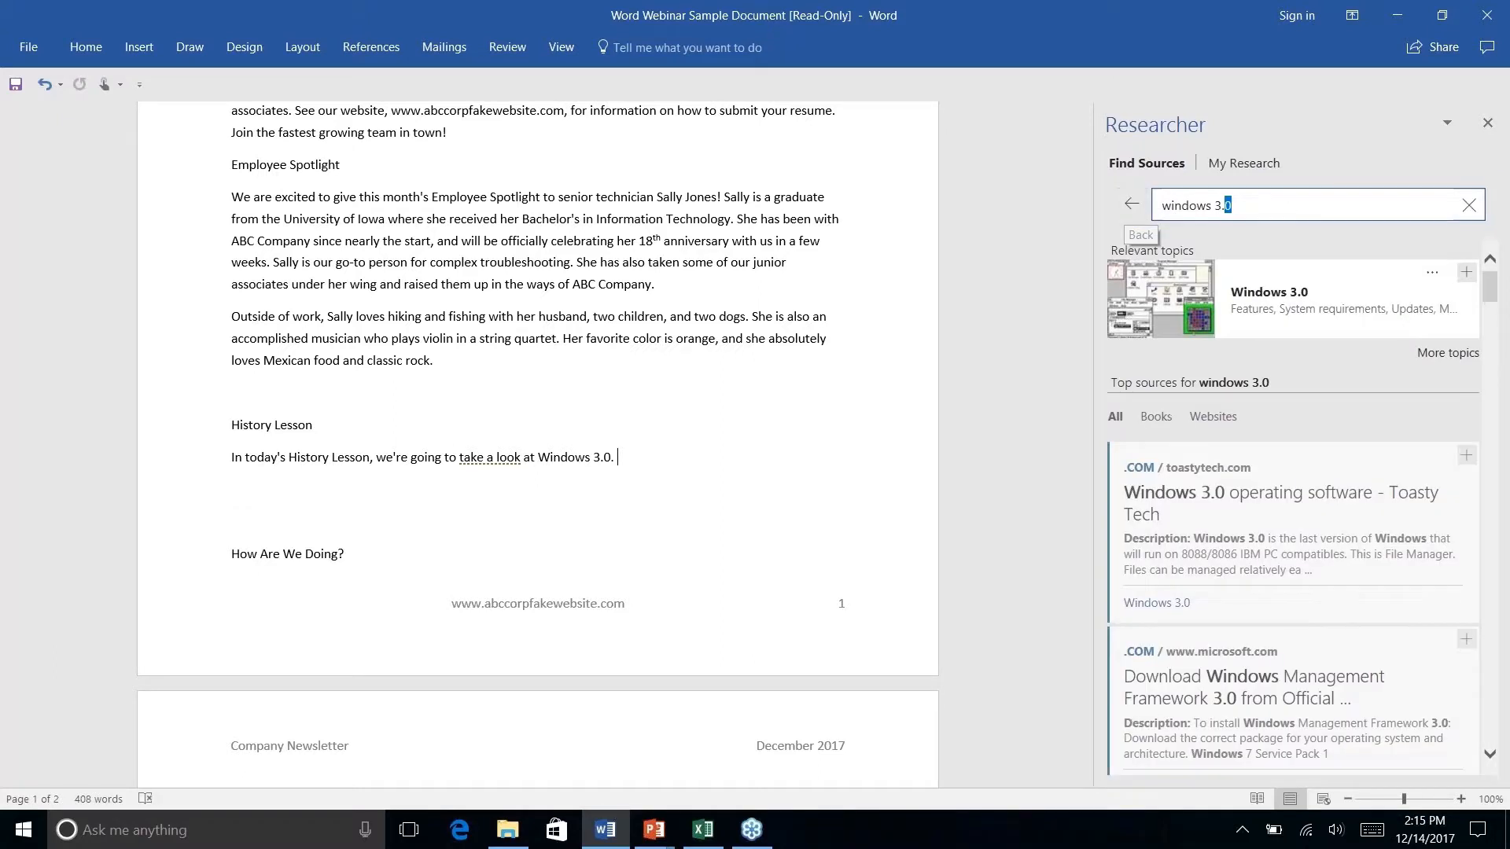
drag(1280, 205, 1228, 224)
click(1228, 227)
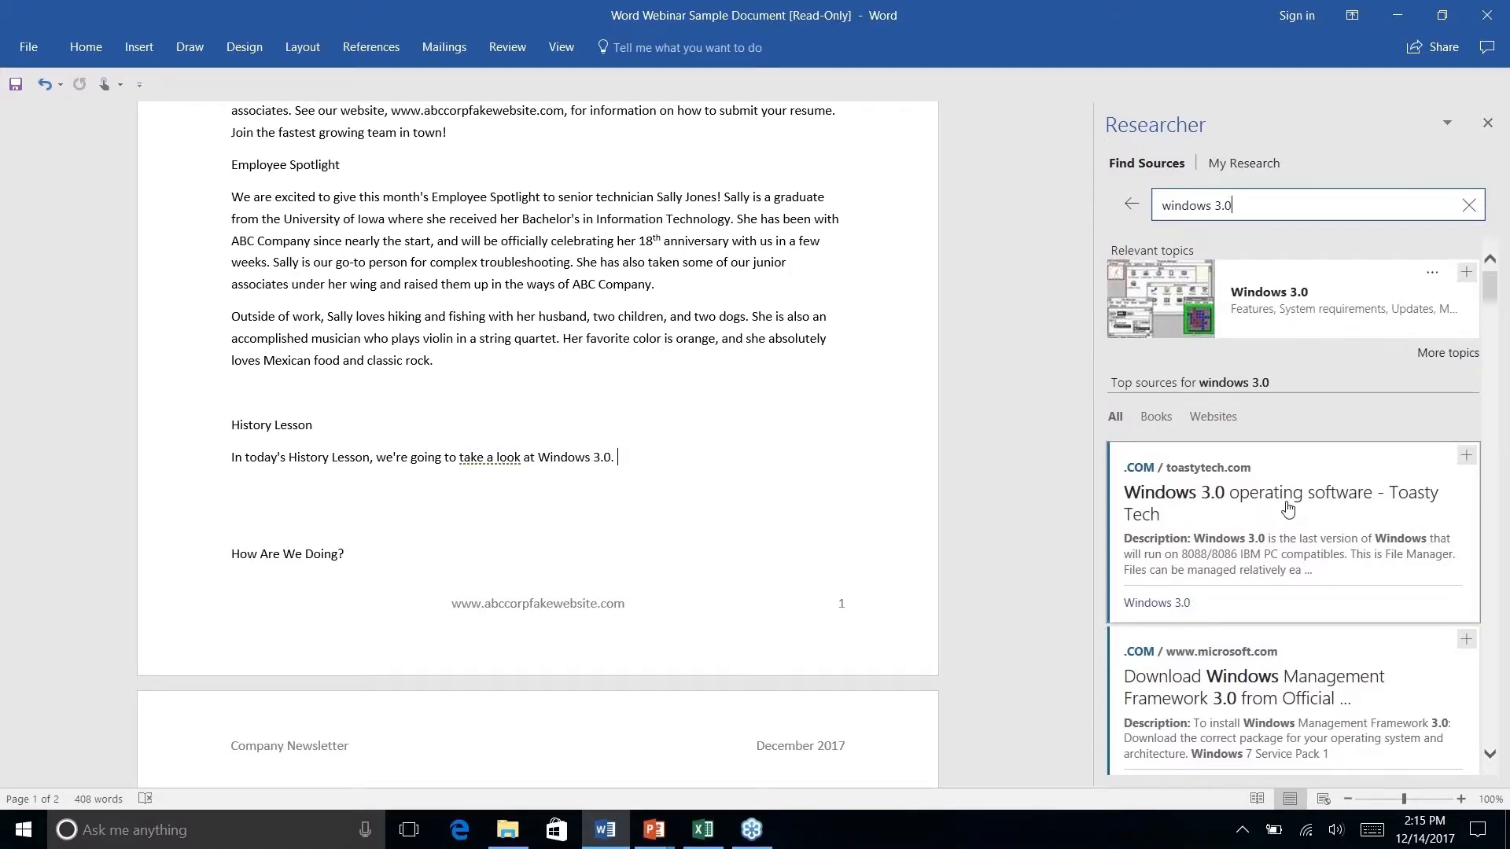
Open the Toasty Tech source "Windows 3.0 with Multimedia Extensions" and insert its summary paragraph below the History Lesson introduction
scroll(1288, 510, down, 5)
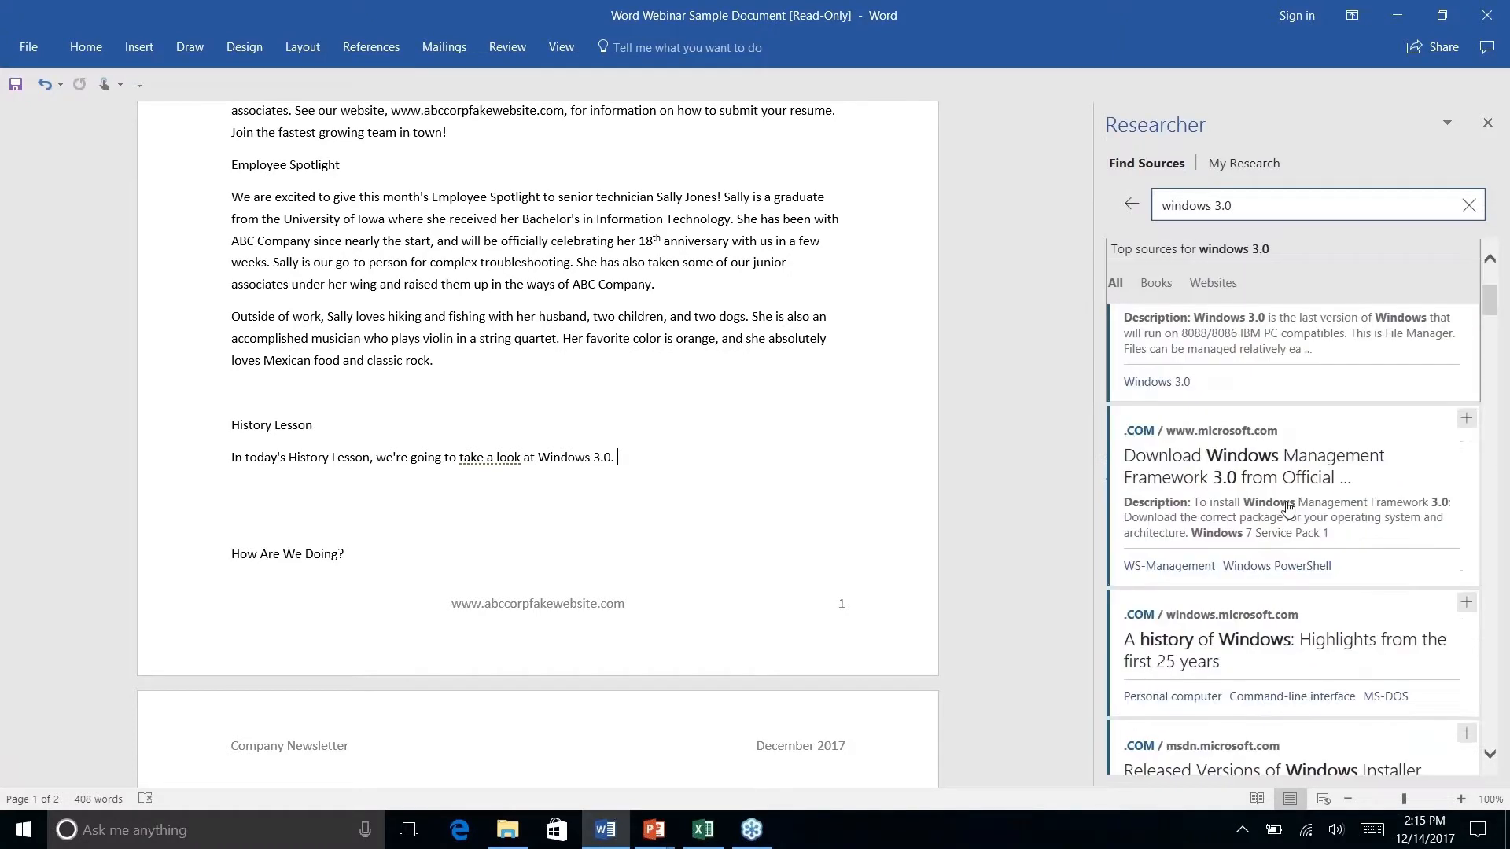
scroll(1287, 509, down, 3)
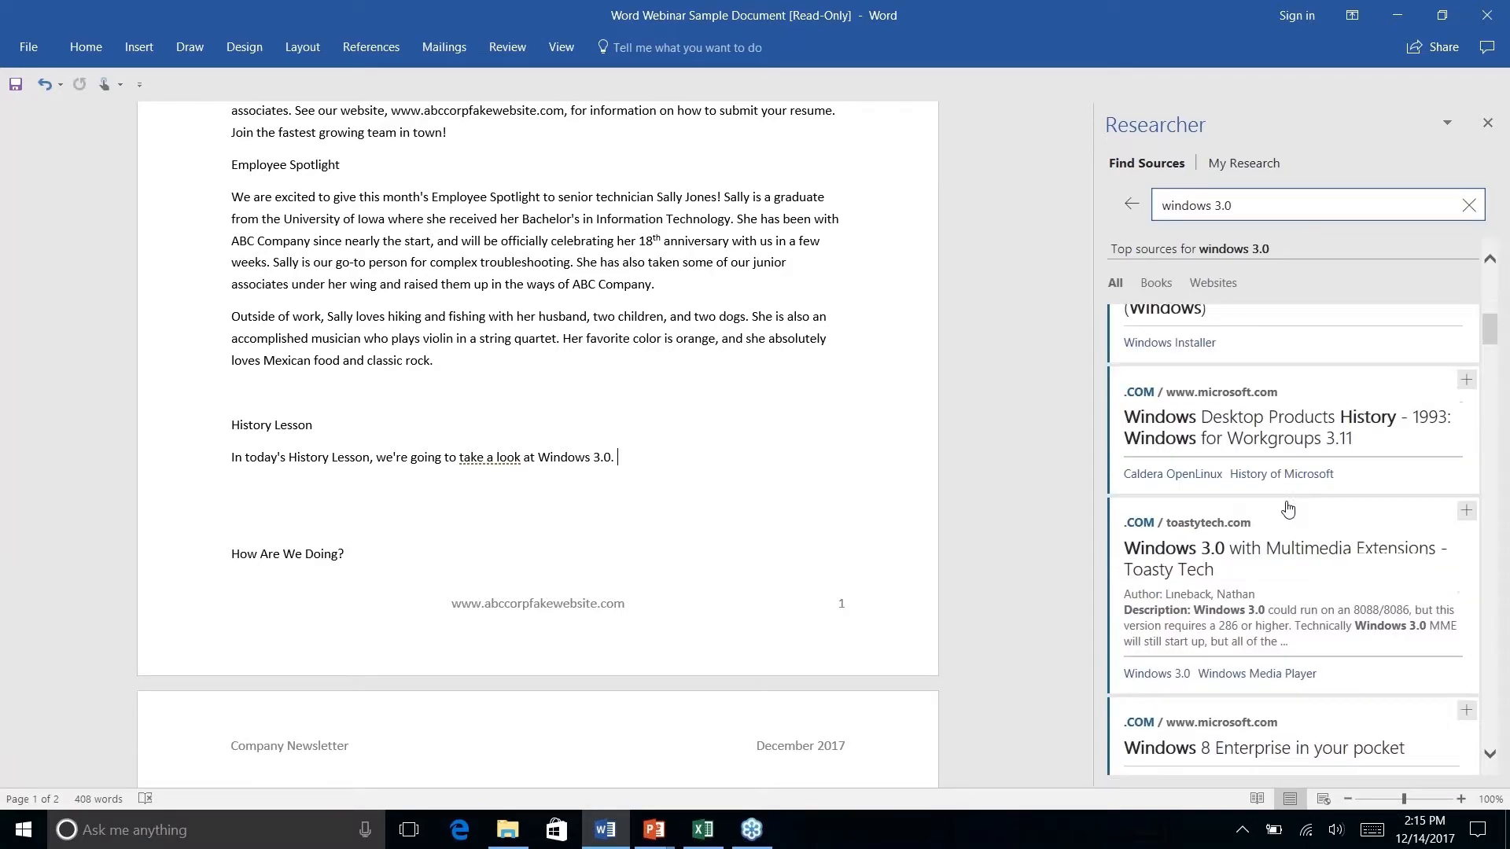
scroll(1287, 509, down, 3)
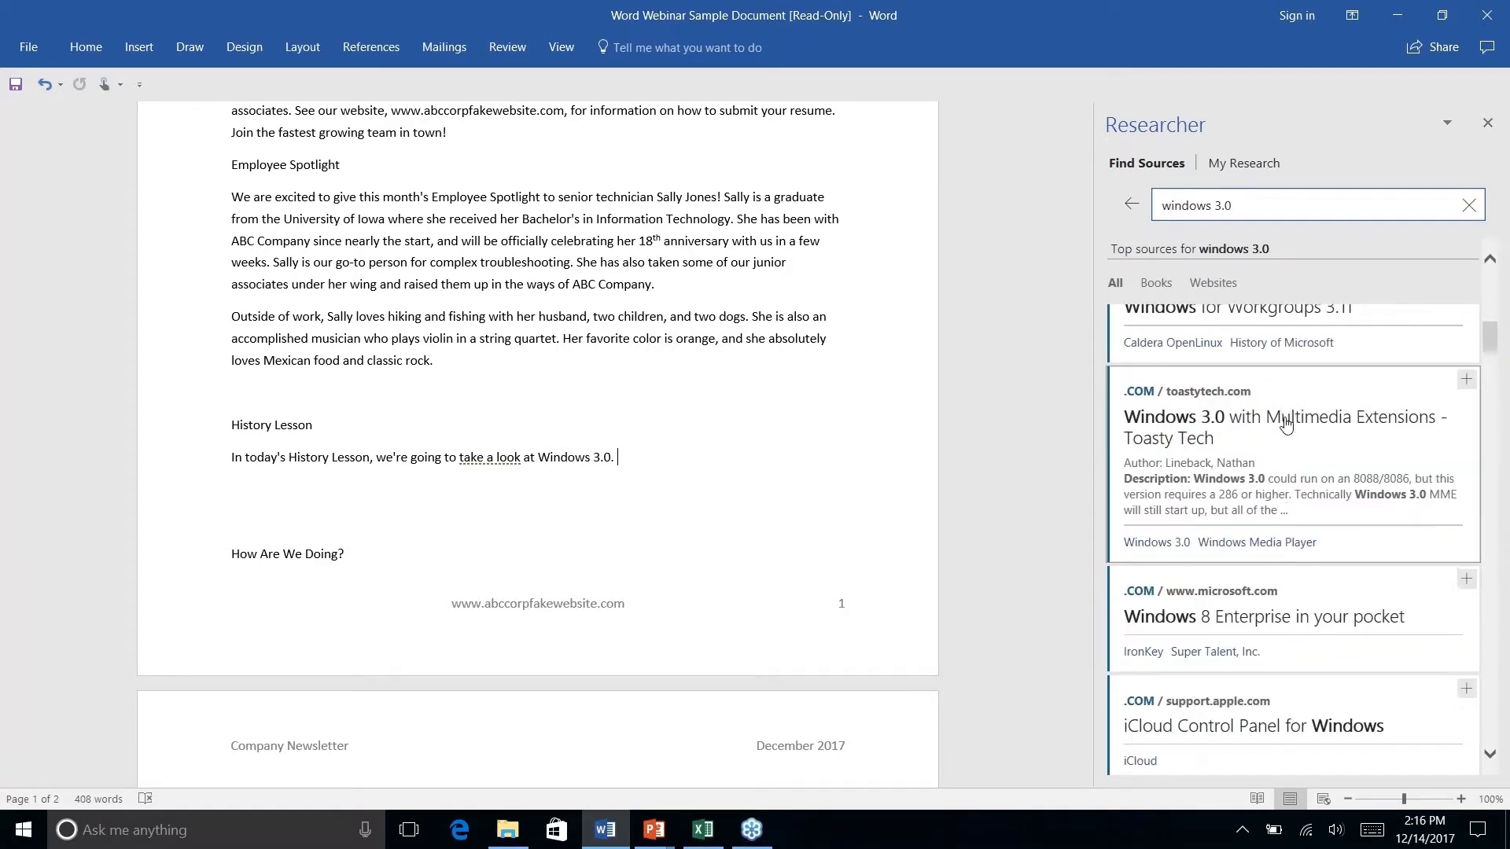
click(1284, 414)
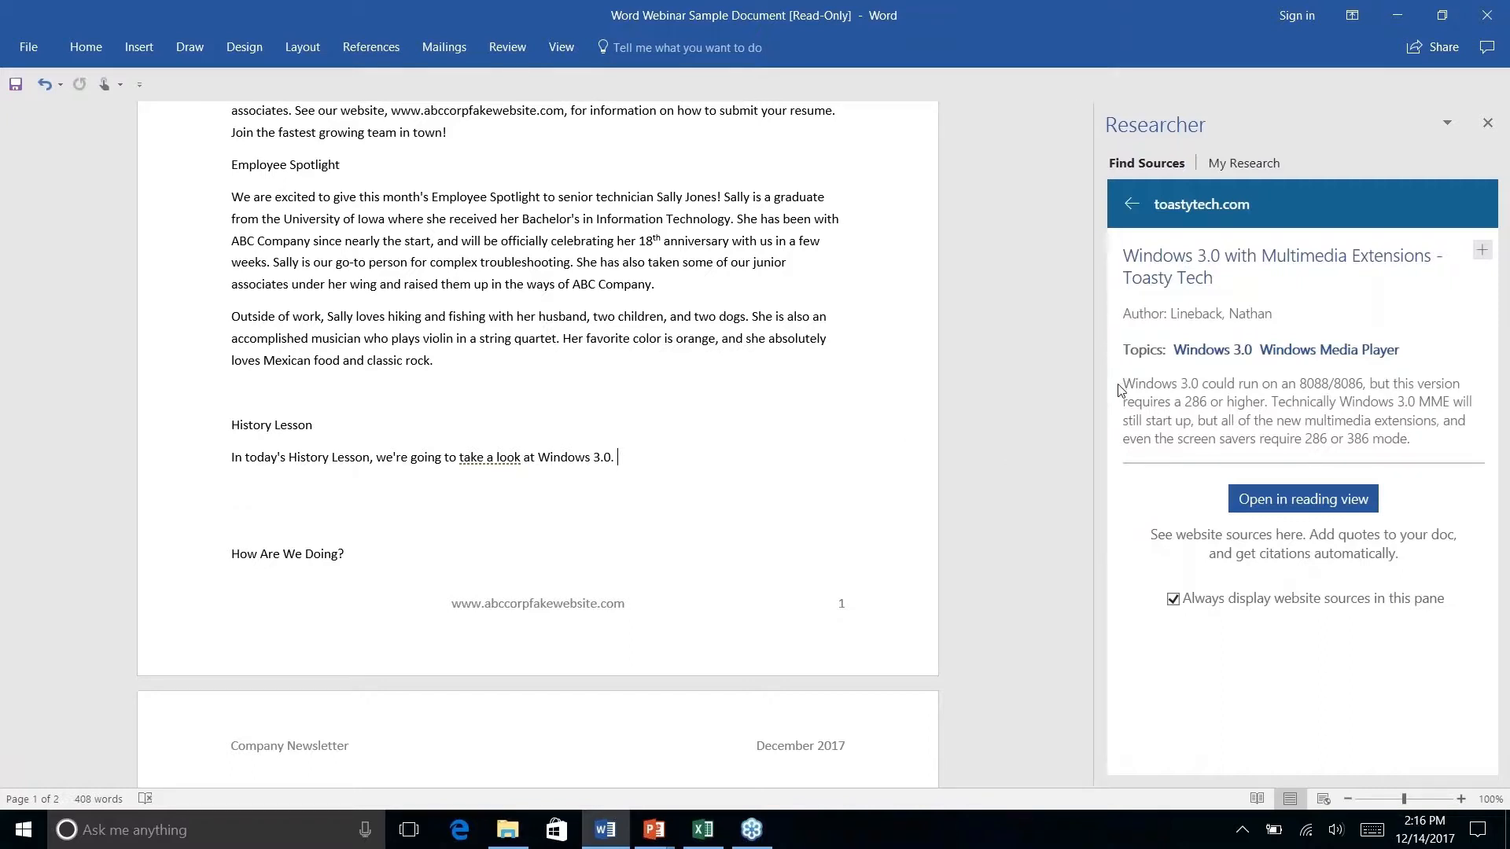
drag(1123, 383, 1439, 435)
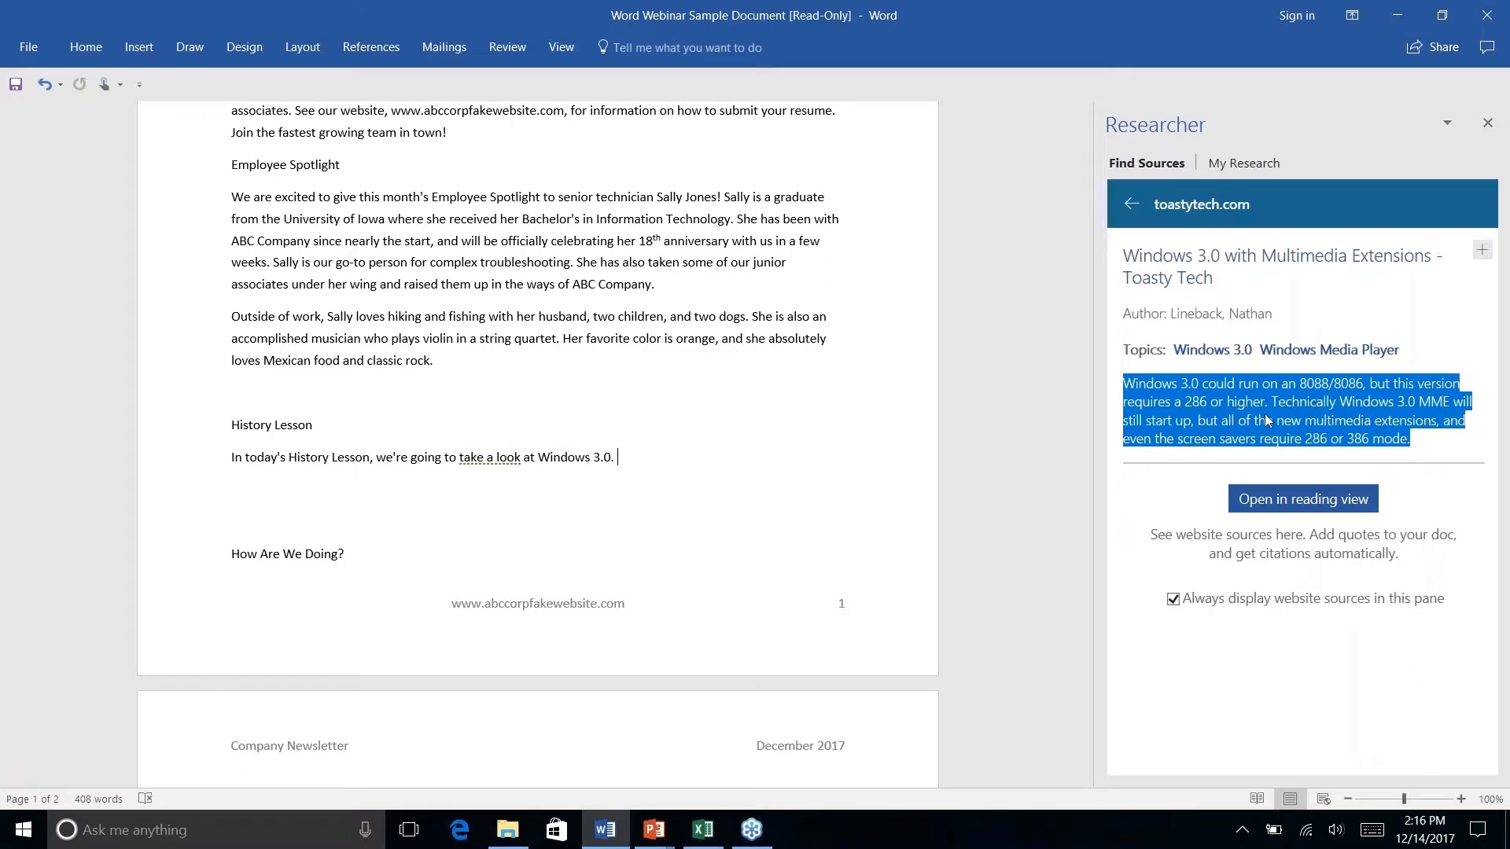
drag(1268, 421, 742, 497)
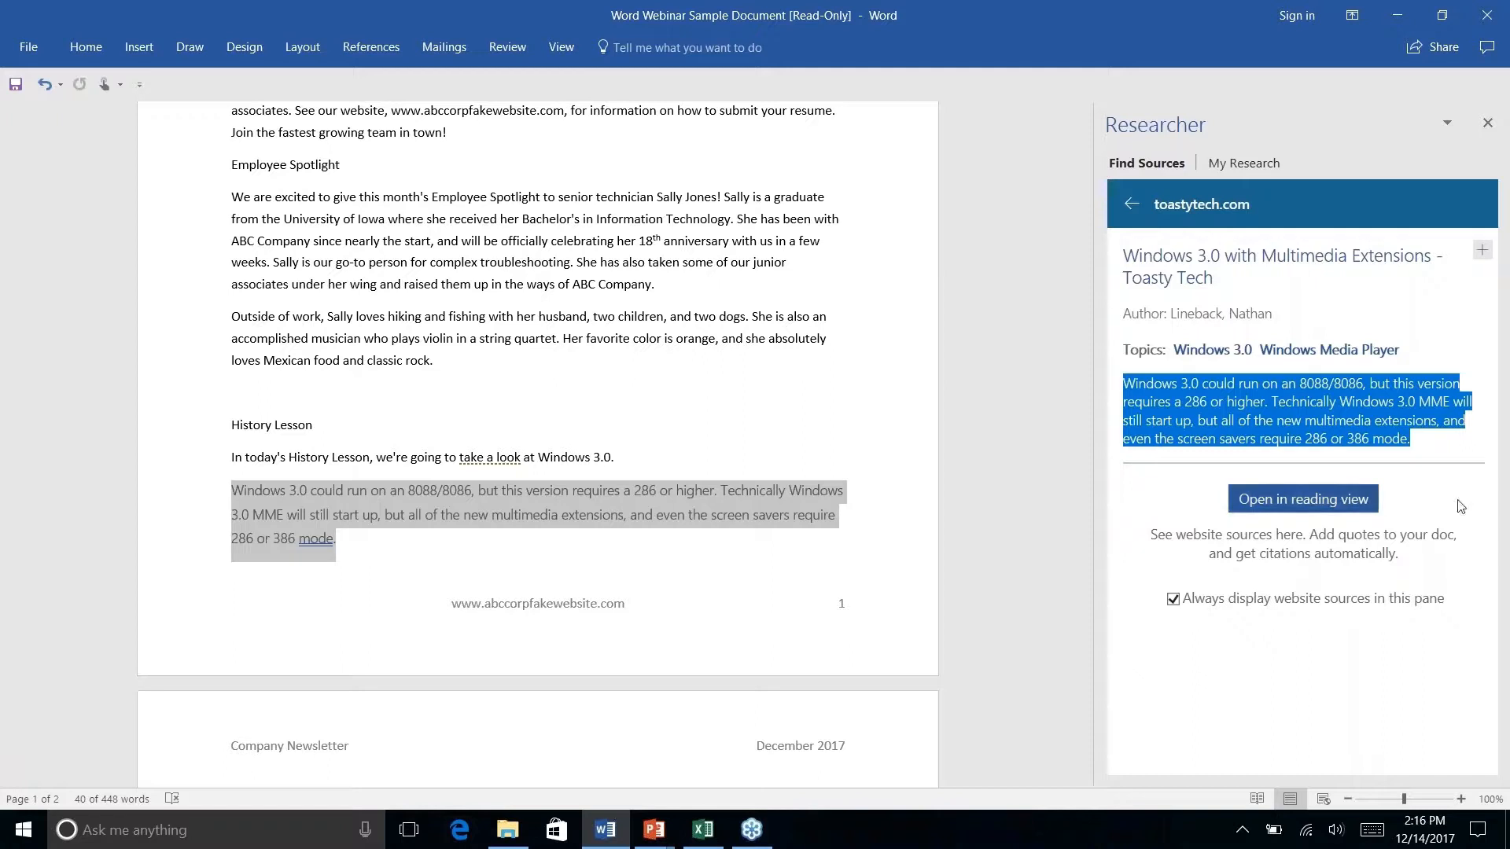
Open the article in reading view and add its media player paragraph with a citation to the History Lesson section
click(1282, 508)
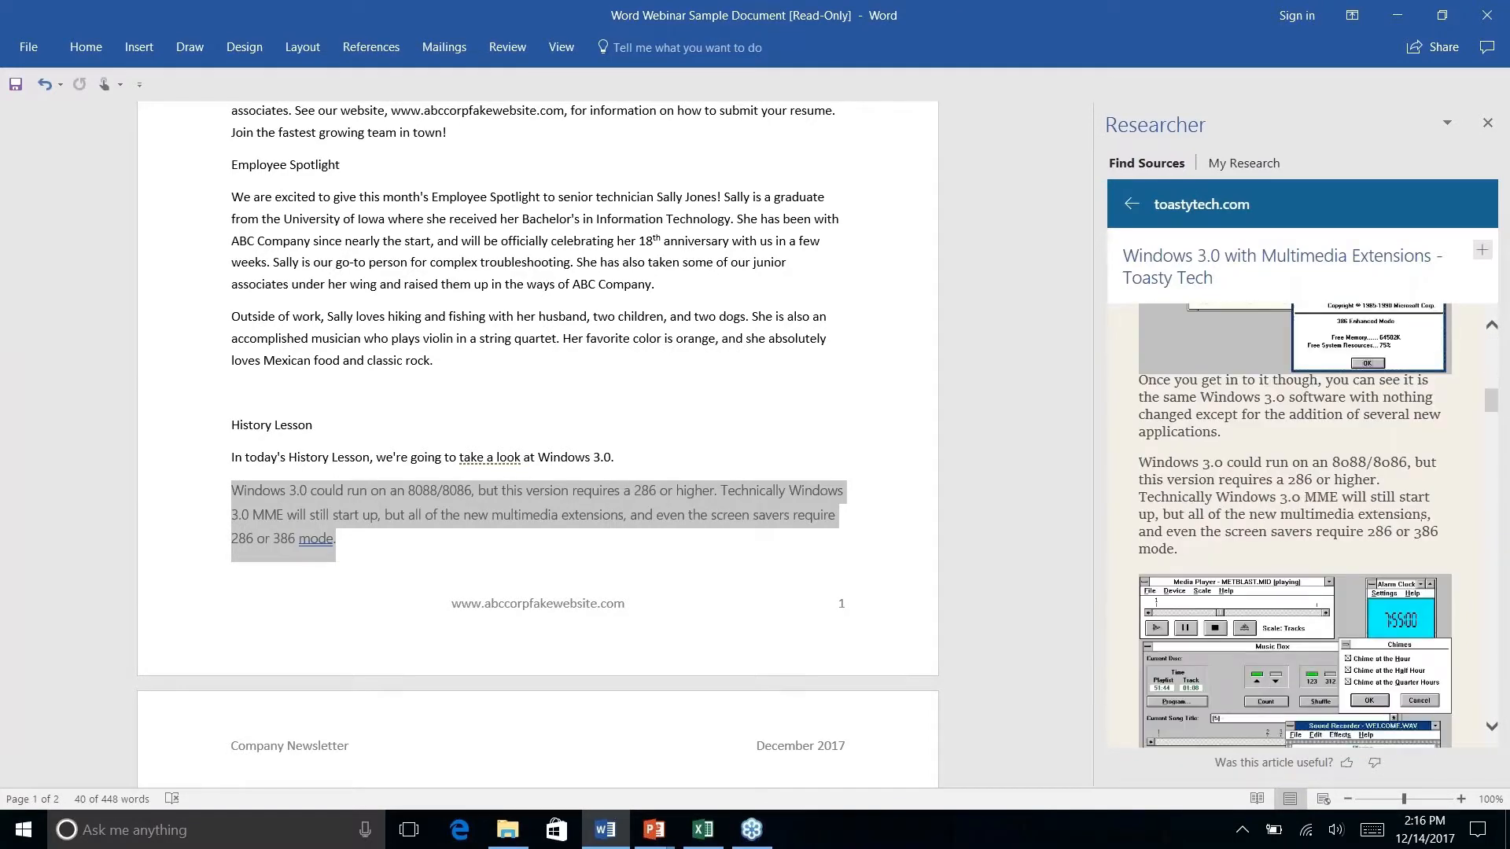
scroll(1339, 541, up, 8)
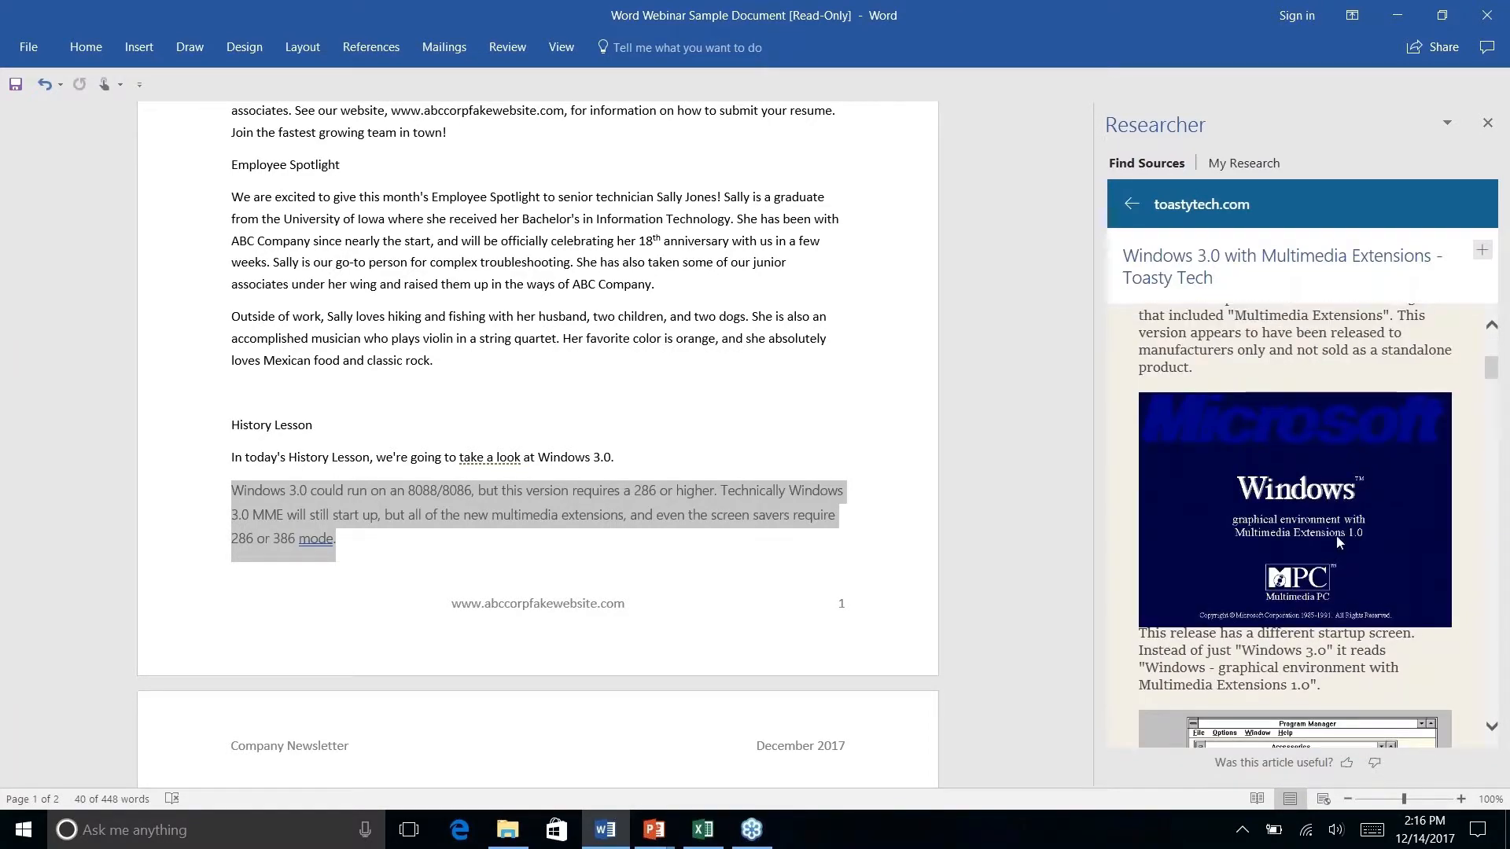
scroll(1339, 541, down, 6)
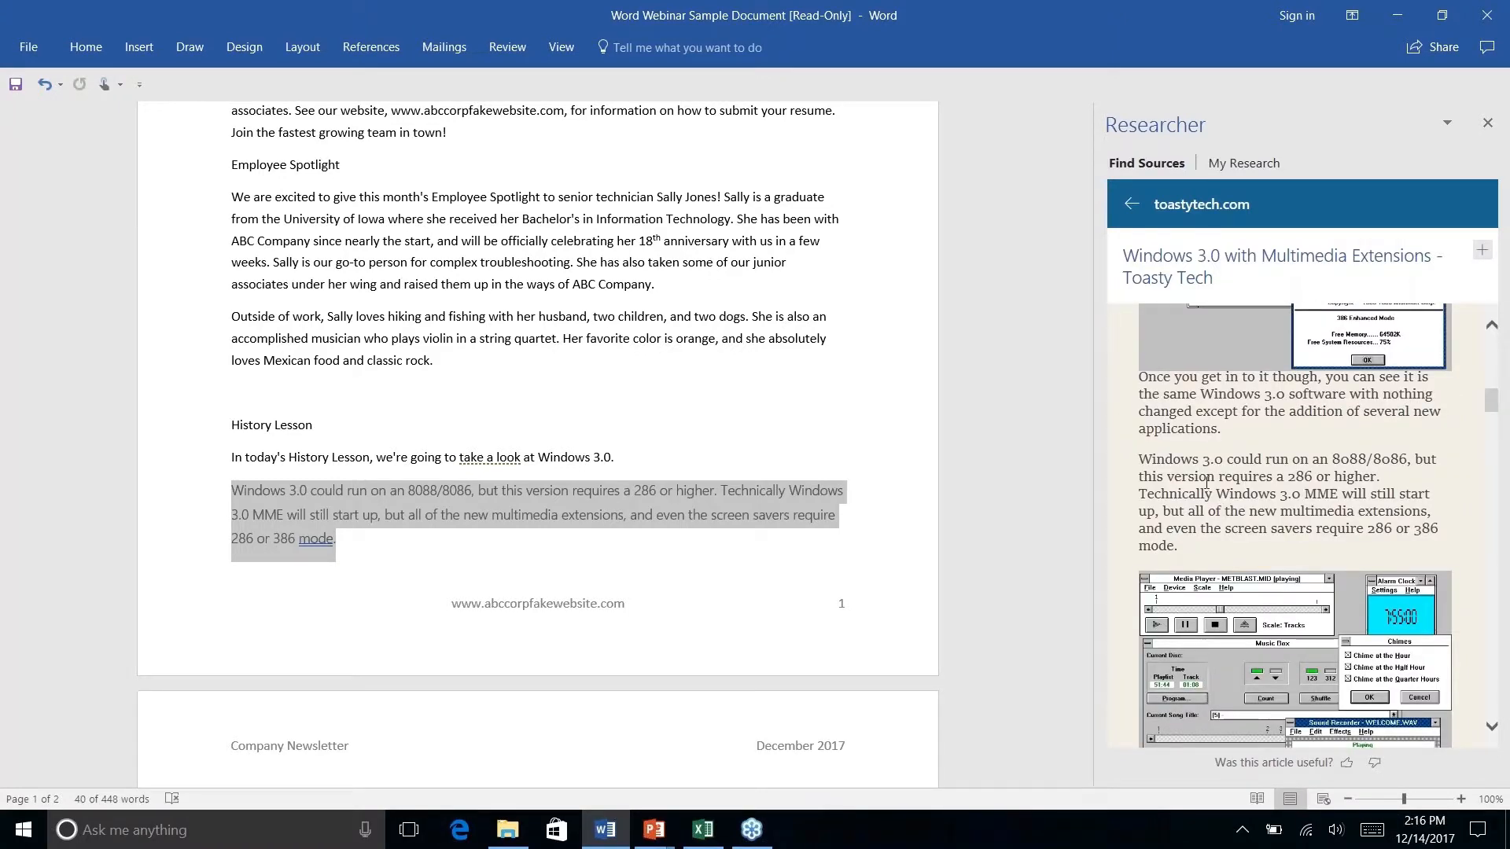
scroll(1207, 481, up, 1)
drag(1145, 471, 1178, 557)
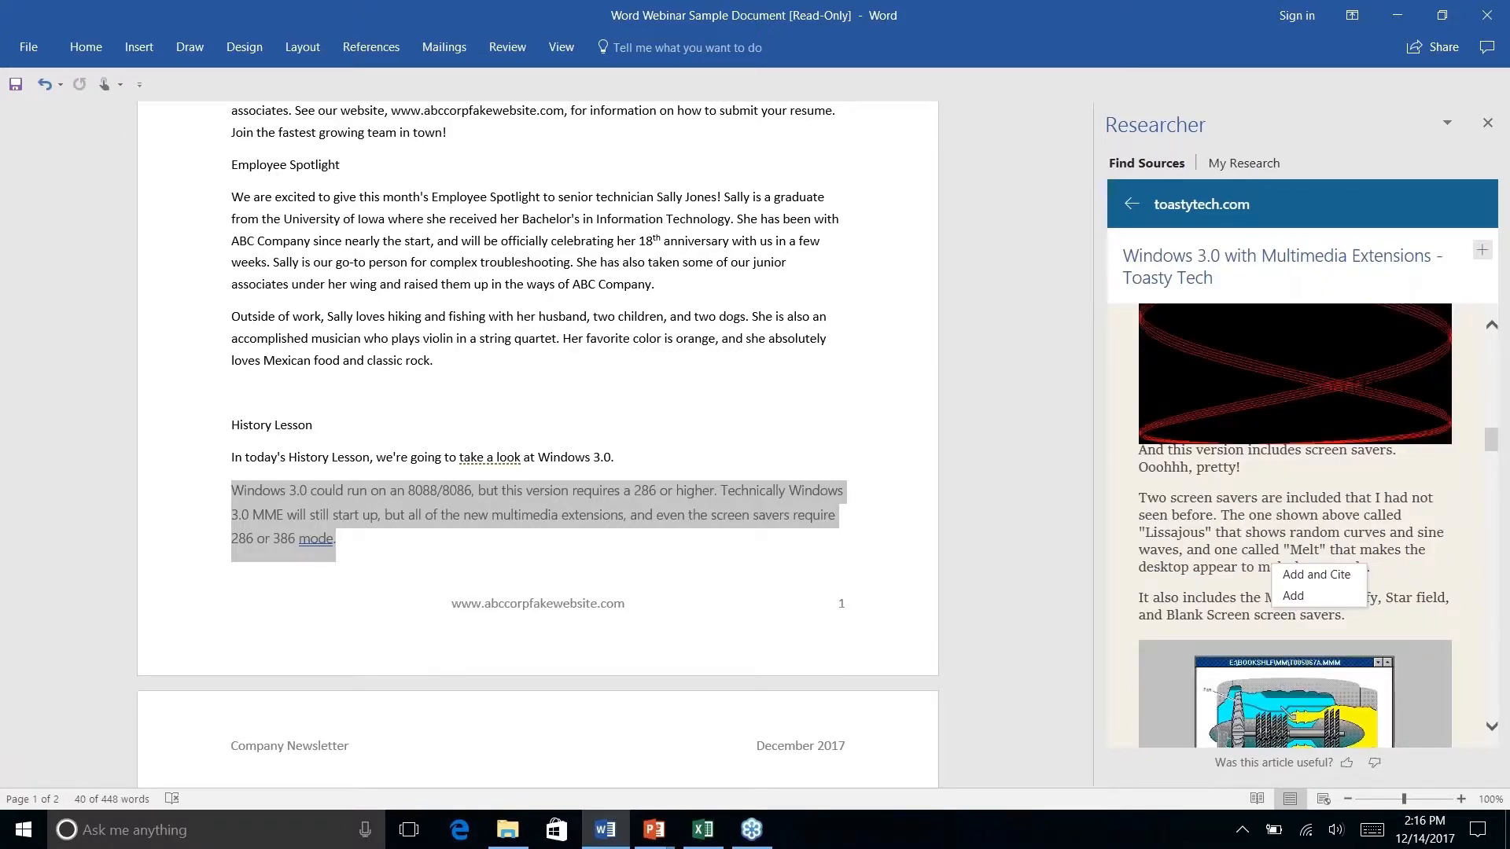
scroll(1183, 507, down, 3)
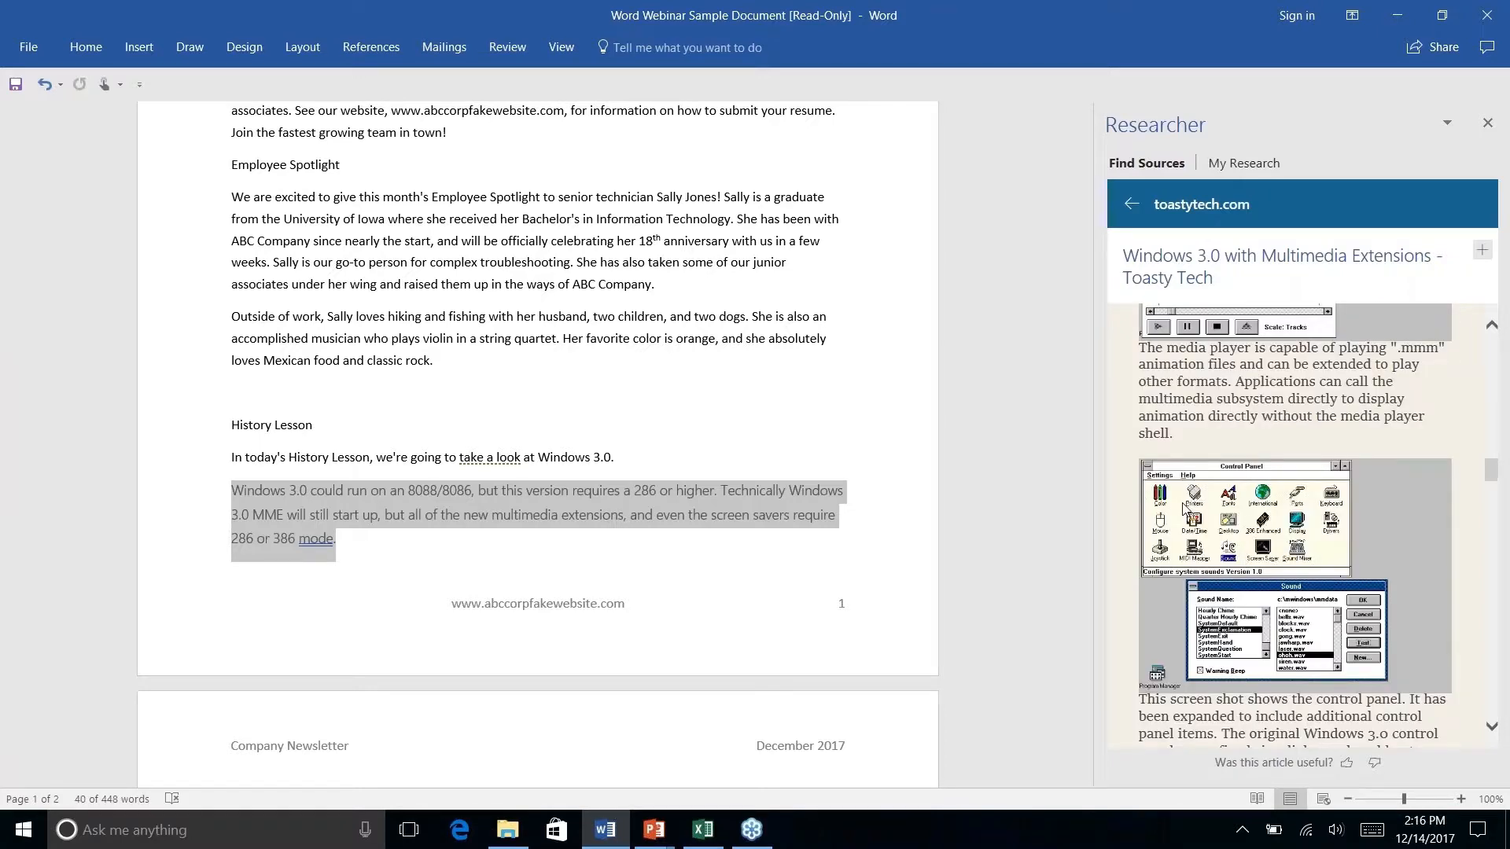
scroll(1183, 507, up, 1)
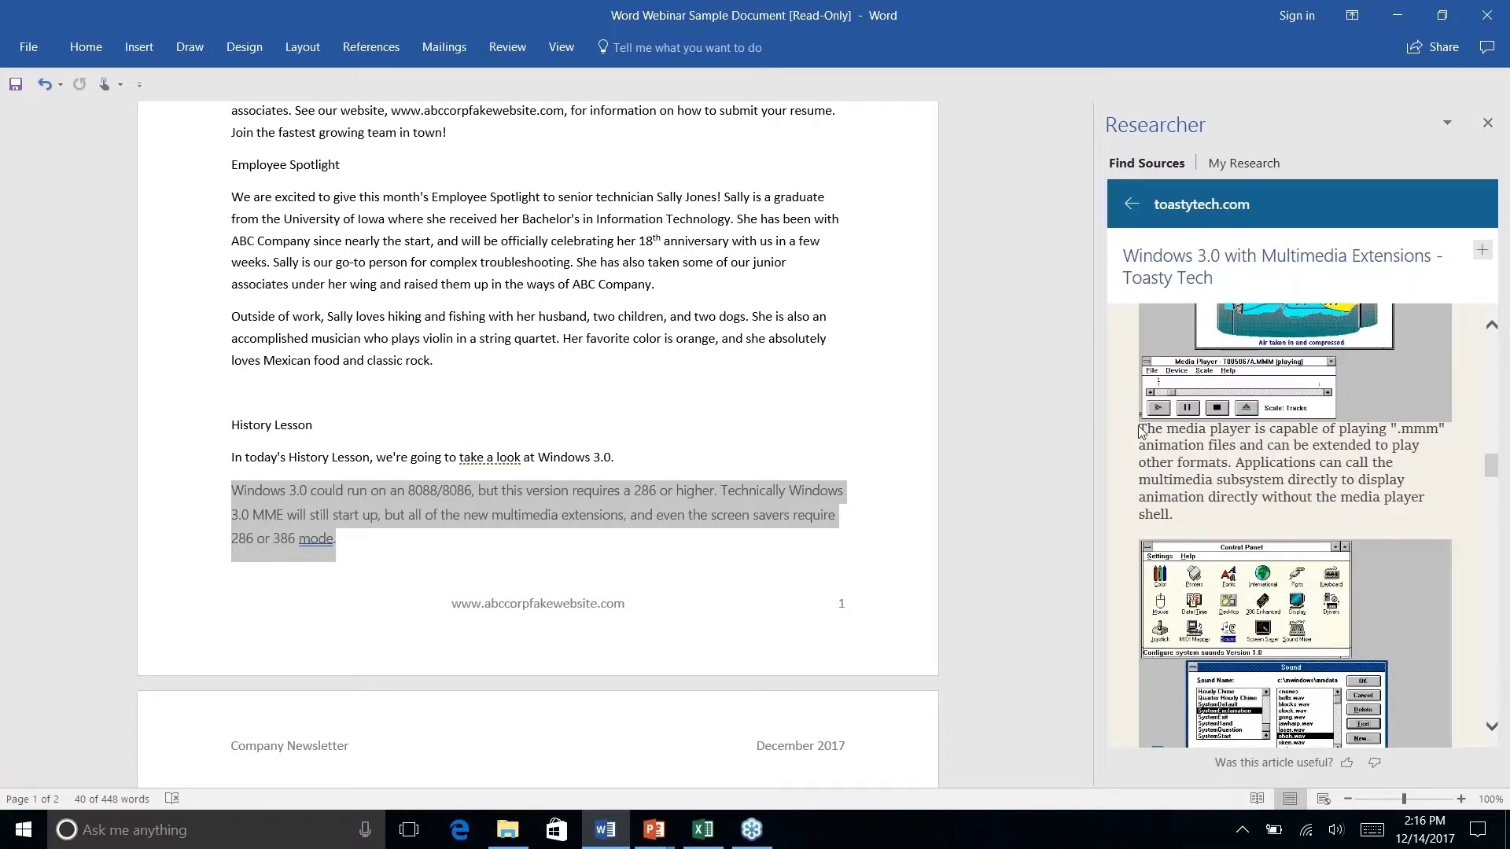
drag(1139, 428, 1175, 515)
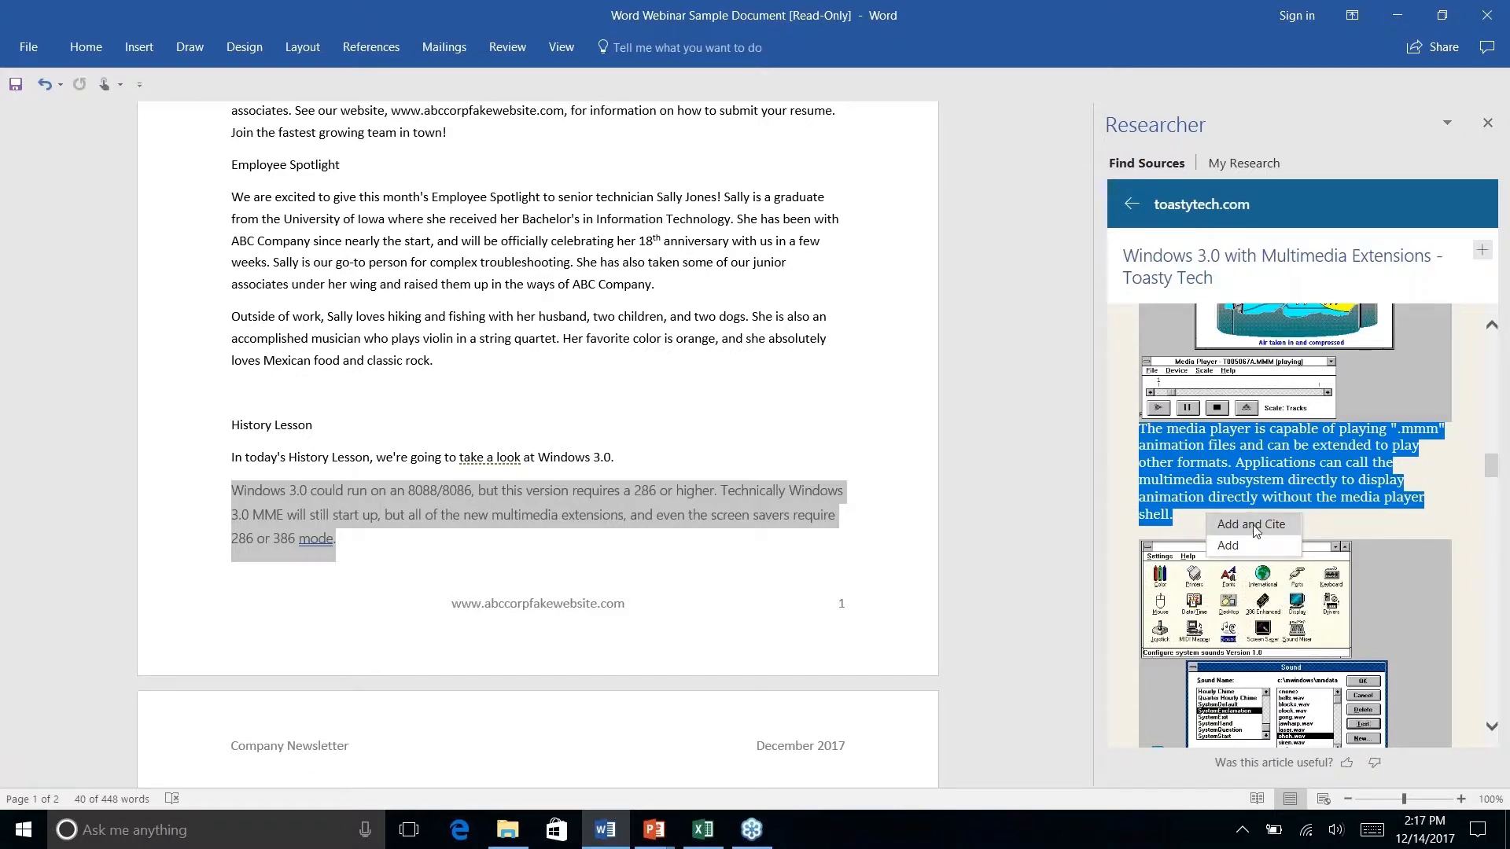
click(1251, 524)
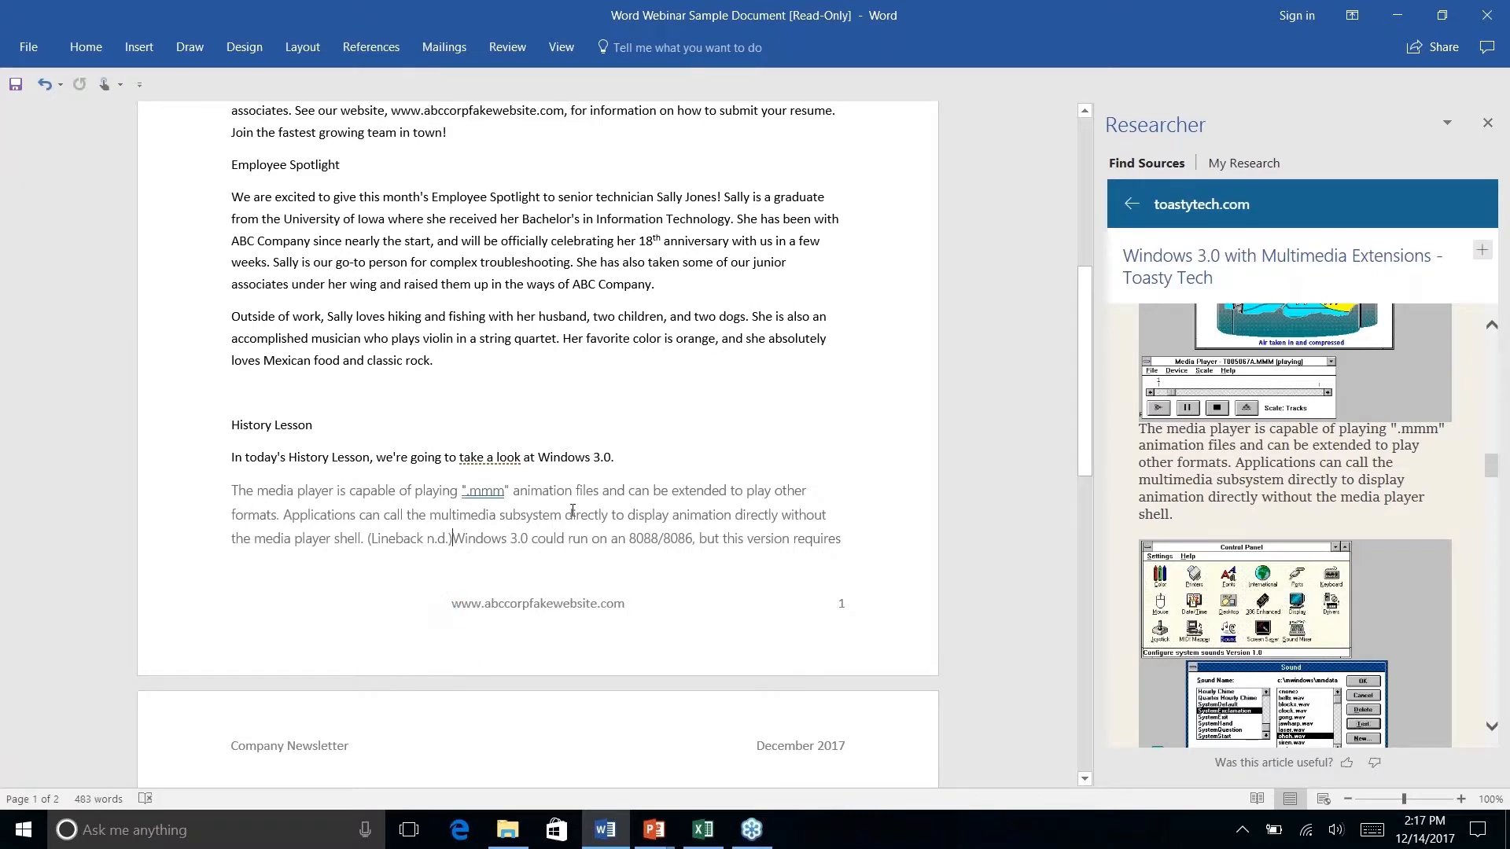
Change the document's citation style to APA and collapse the ribbon
scroll(571, 507, down, 3)
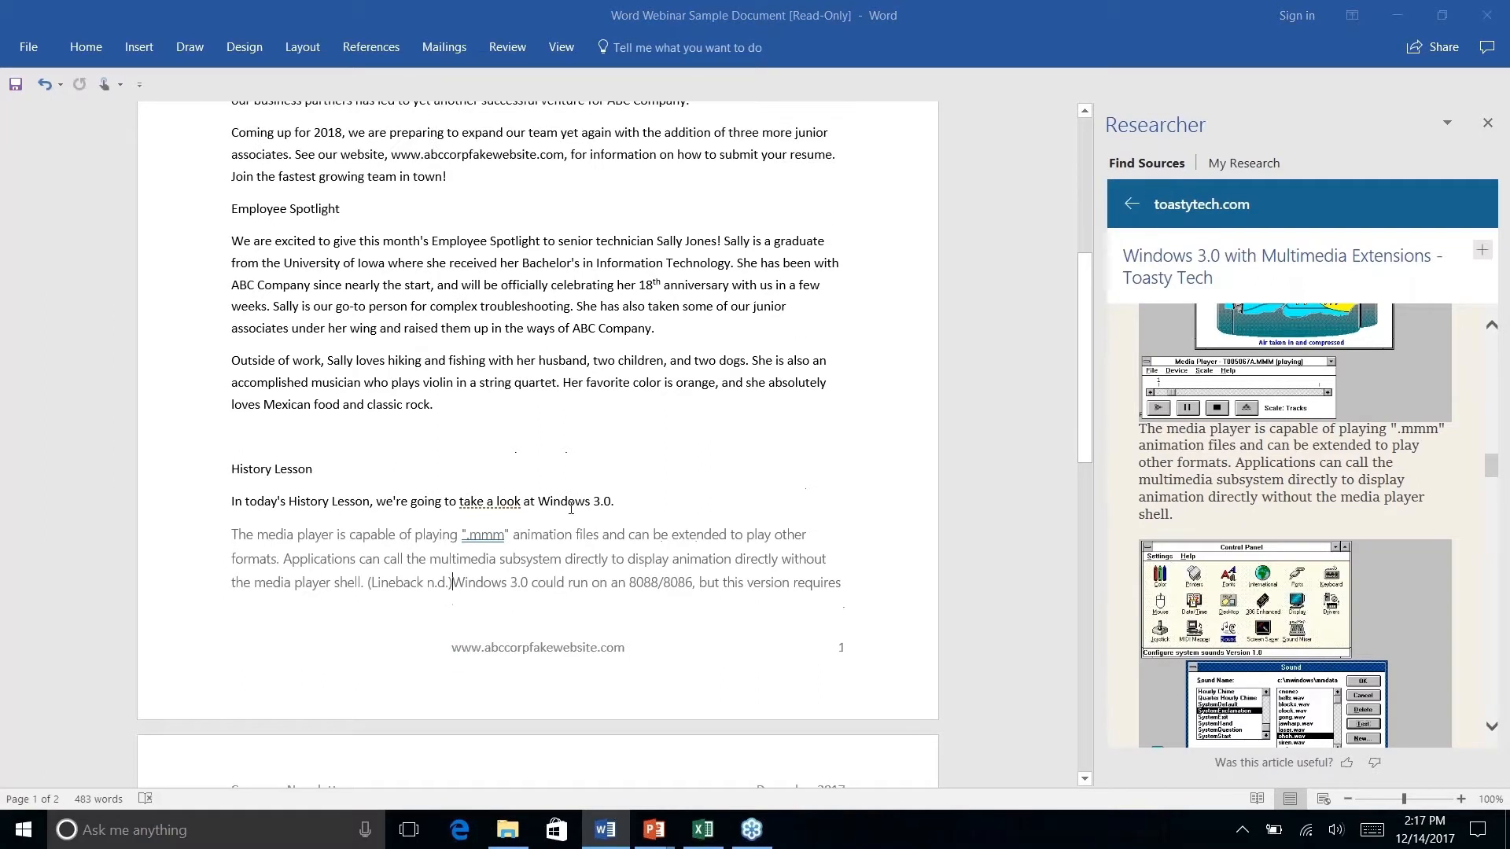
scroll(537, 440, down, 3)
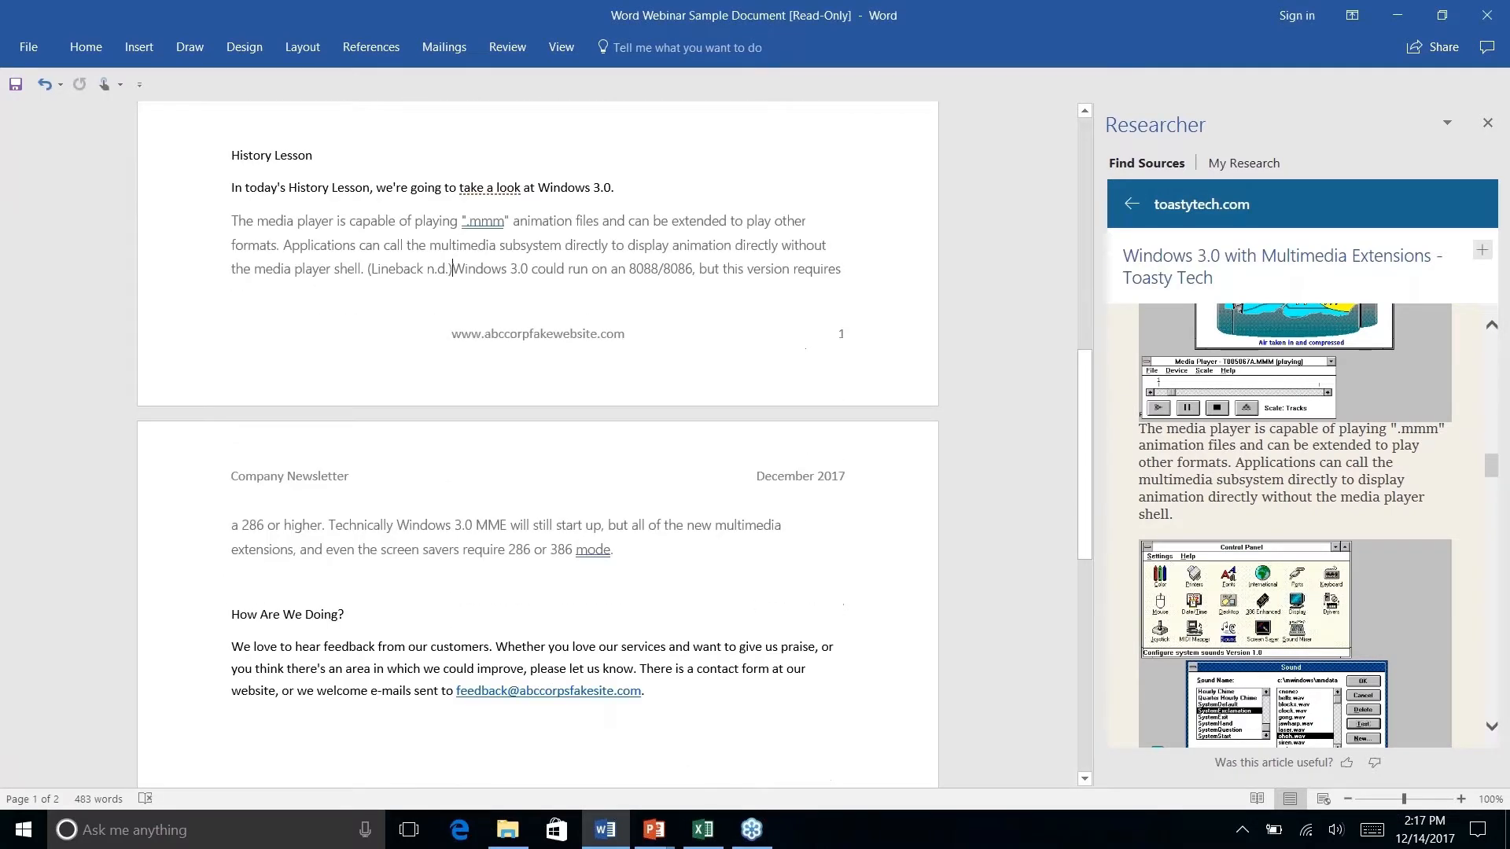
click(372, 46)
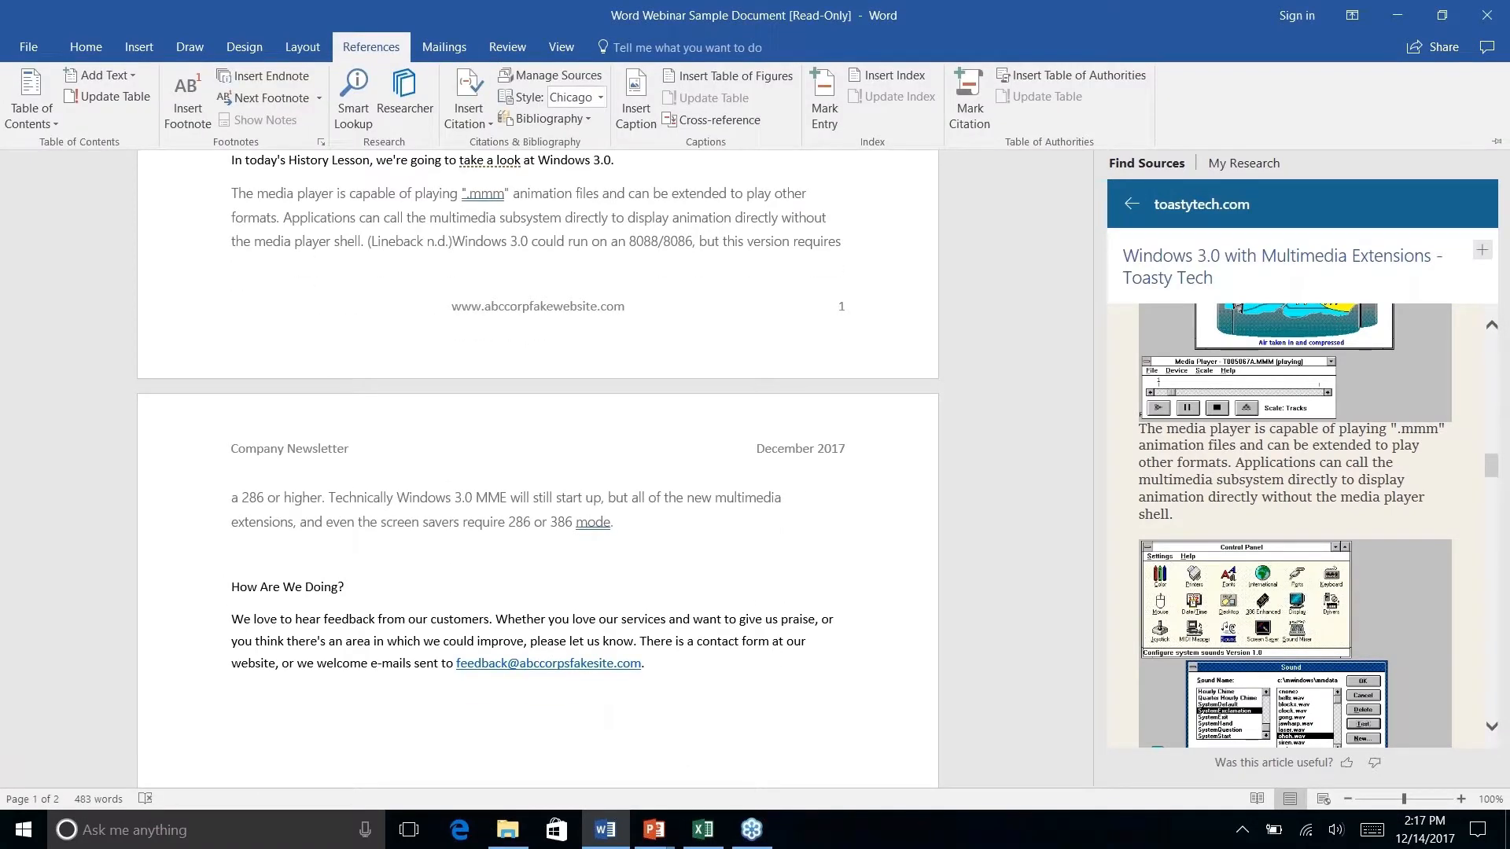
click(602, 96)
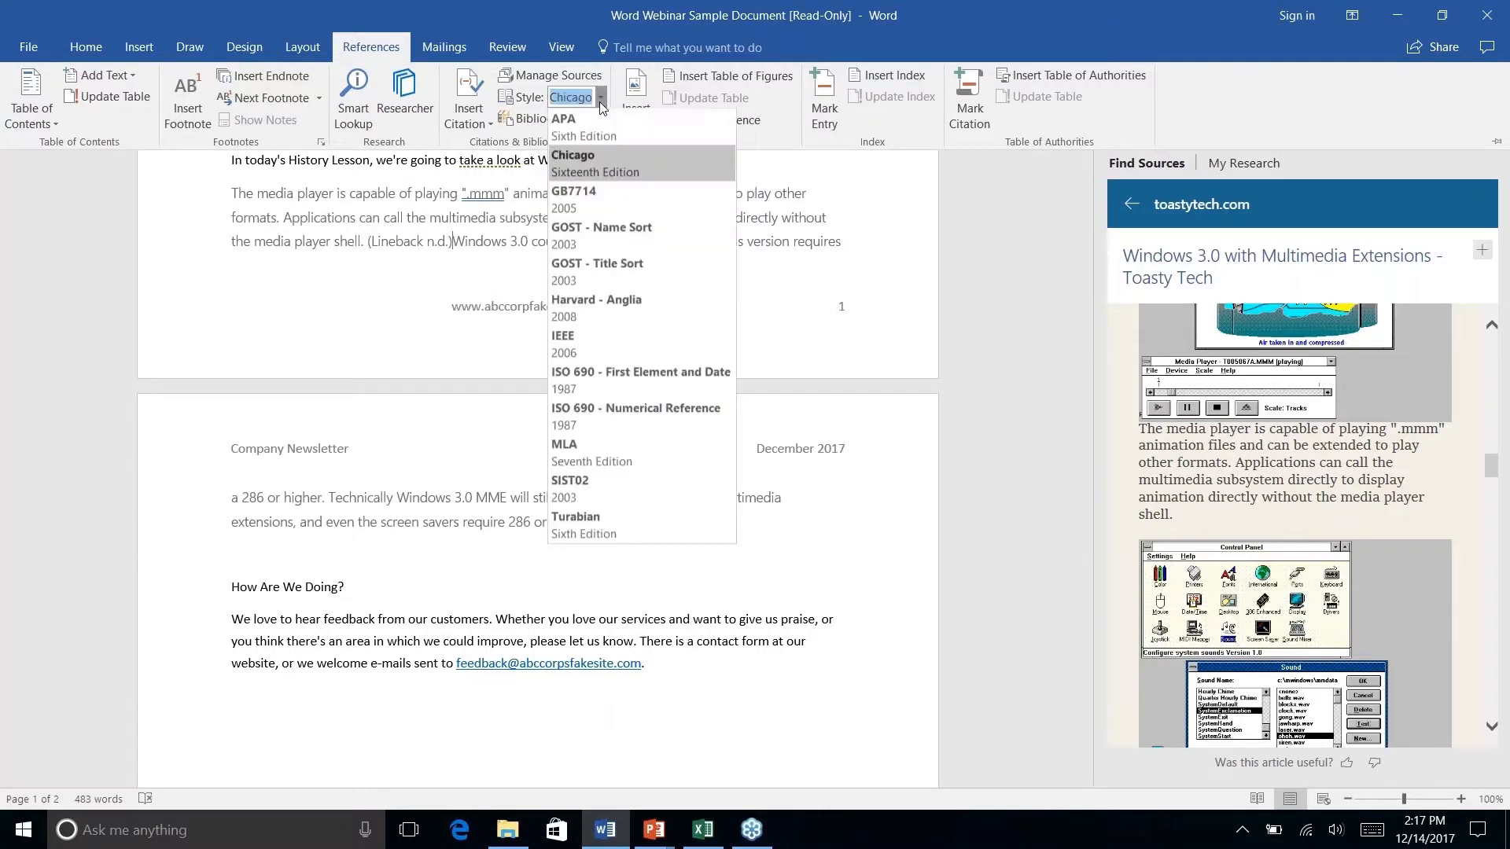
click(591, 139)
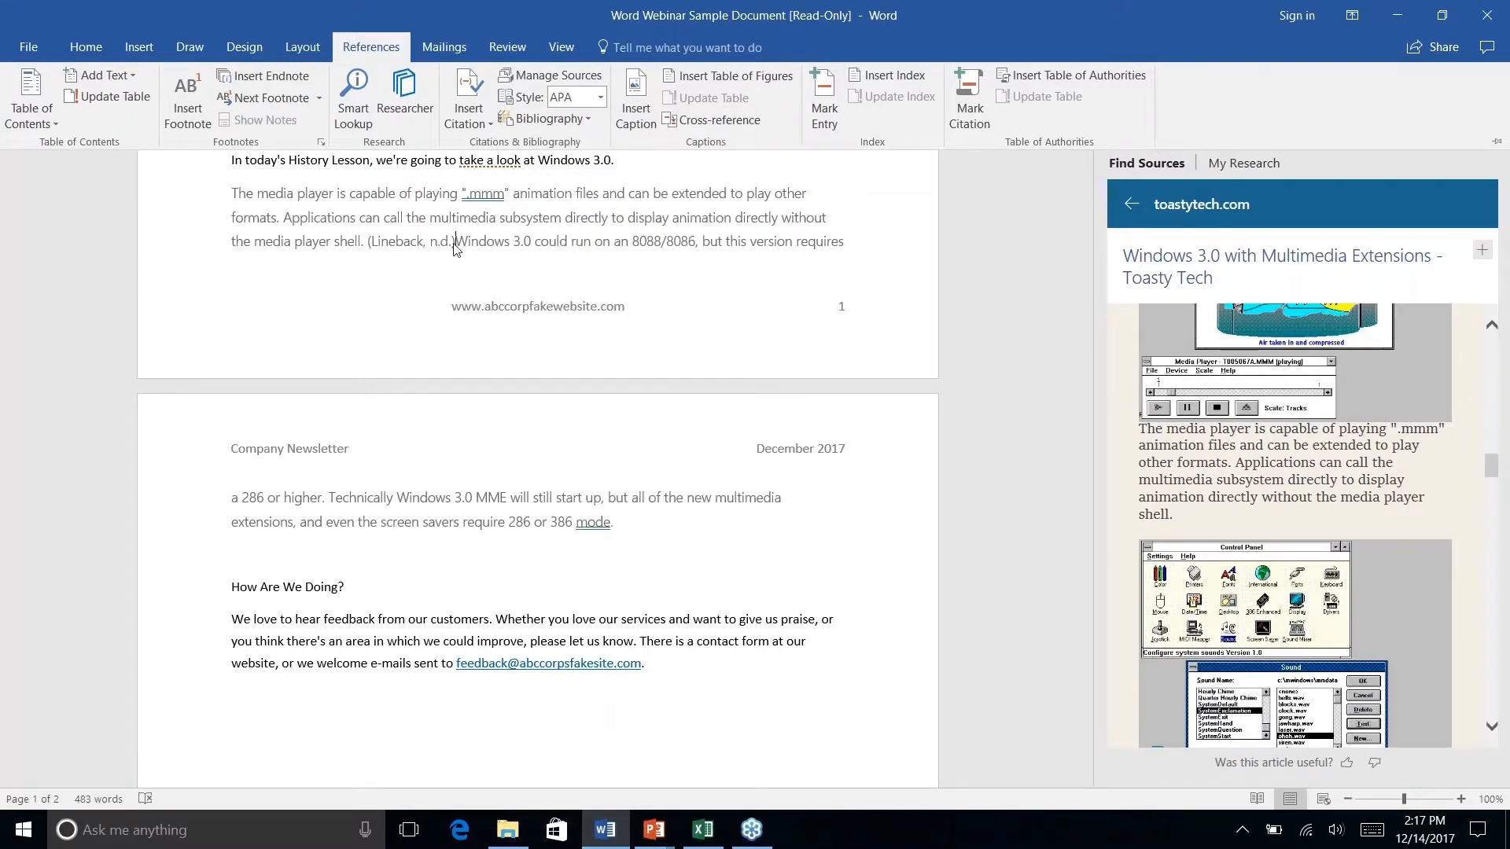
key(ctrl+F1)
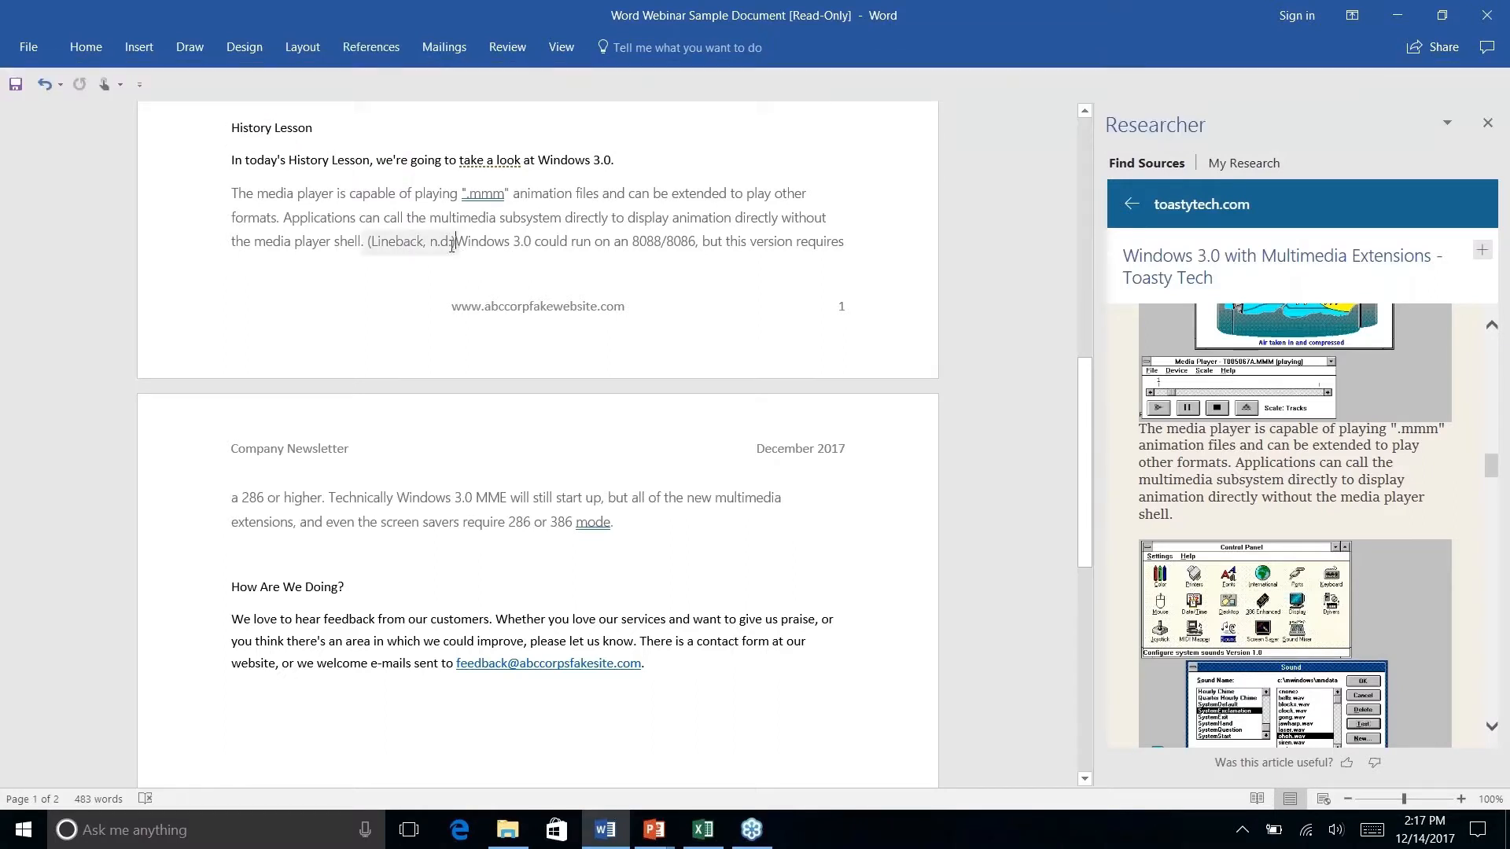
Examine the inserted citation's source details and source types, cancel the source editing, and return to the reference tools
click(410, 242)
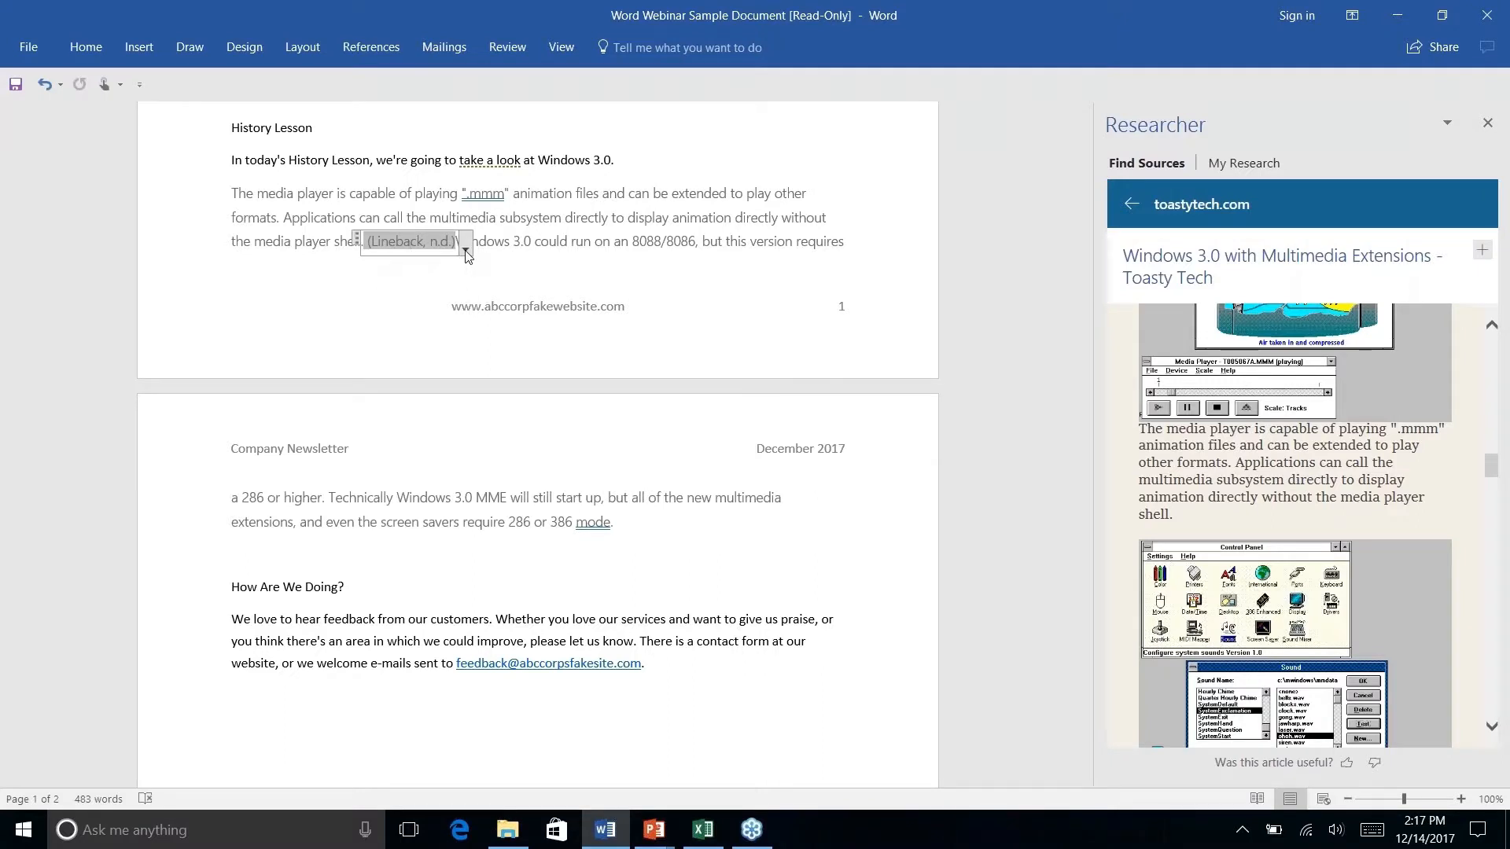
click(465, 250)
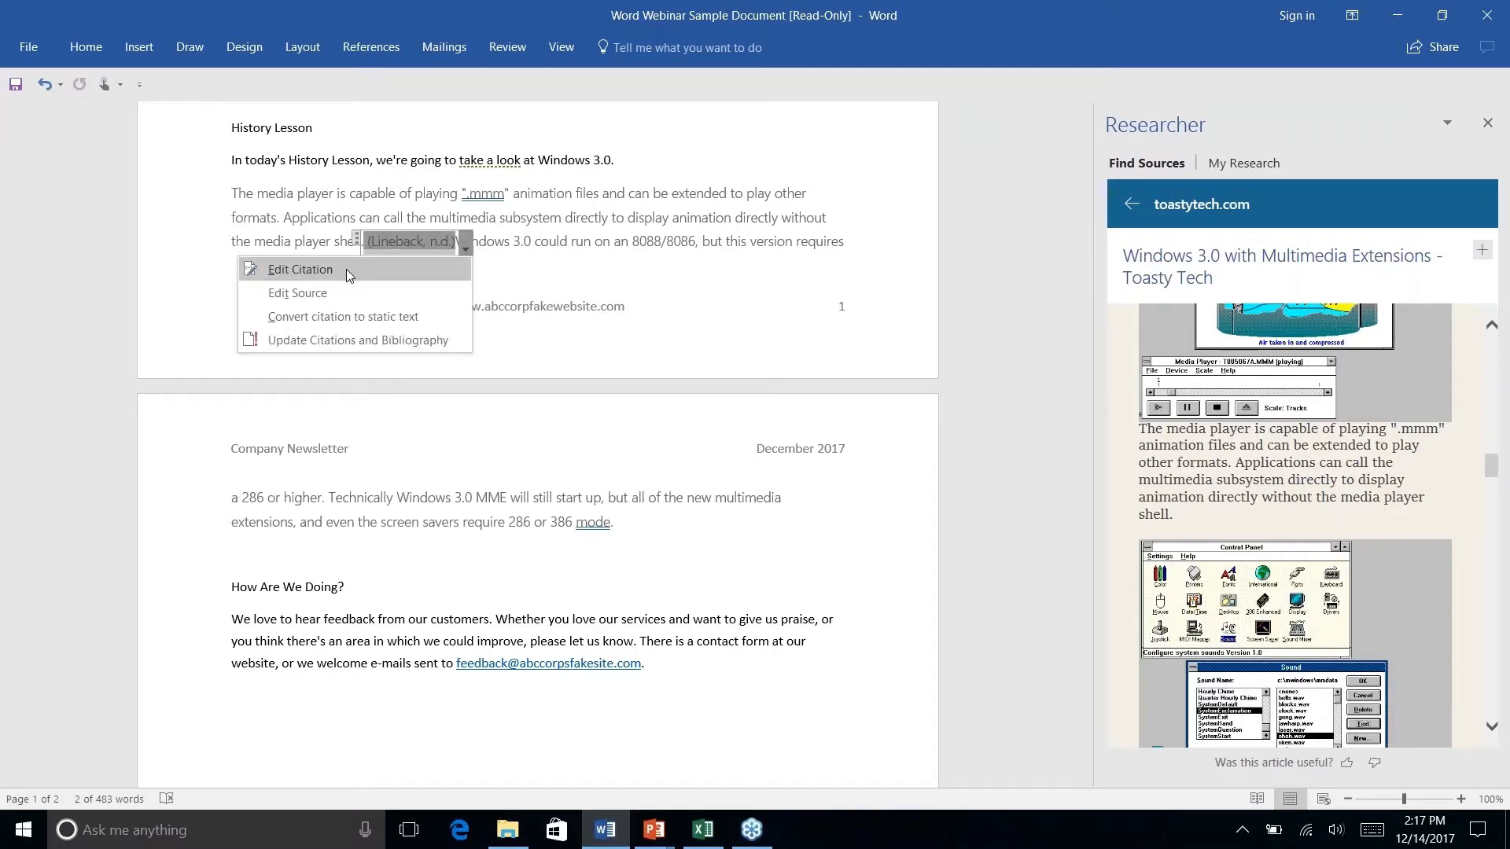
click(340, 294)
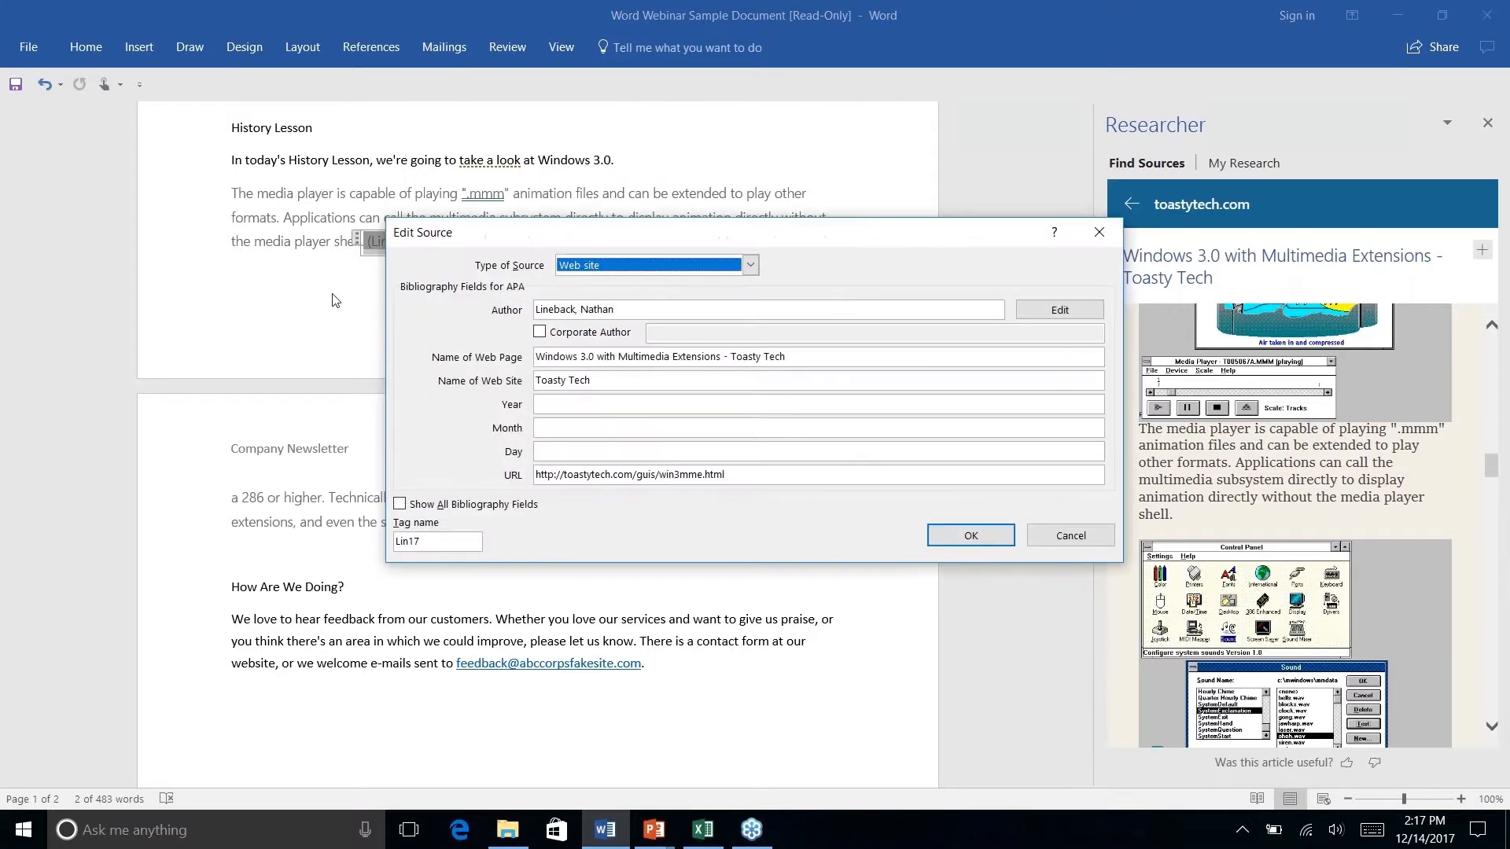
click(751, 267)
click(805, 272)
click(1070, 541)
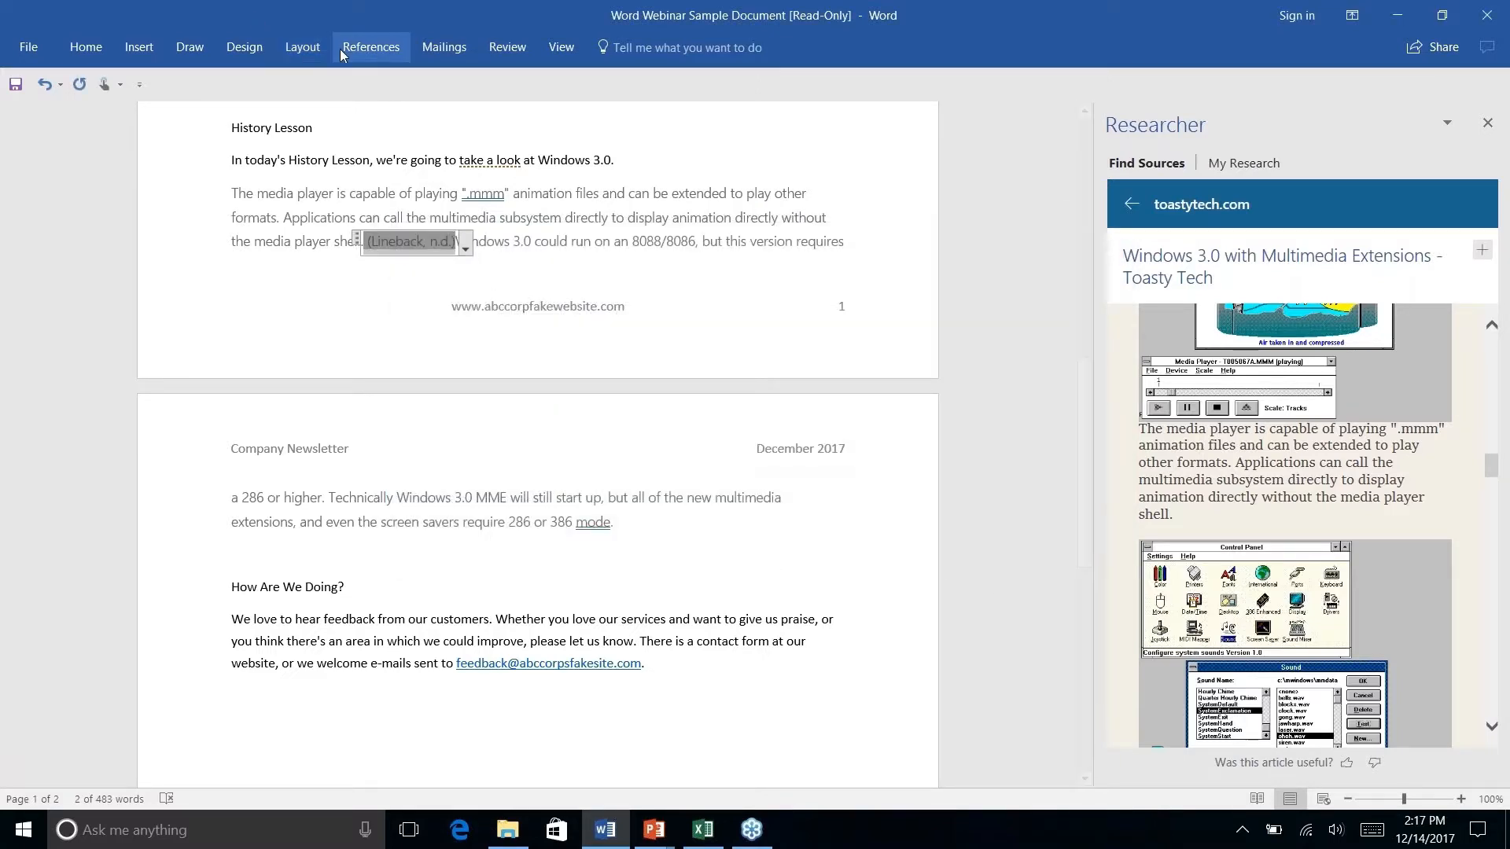
click(367, 50)
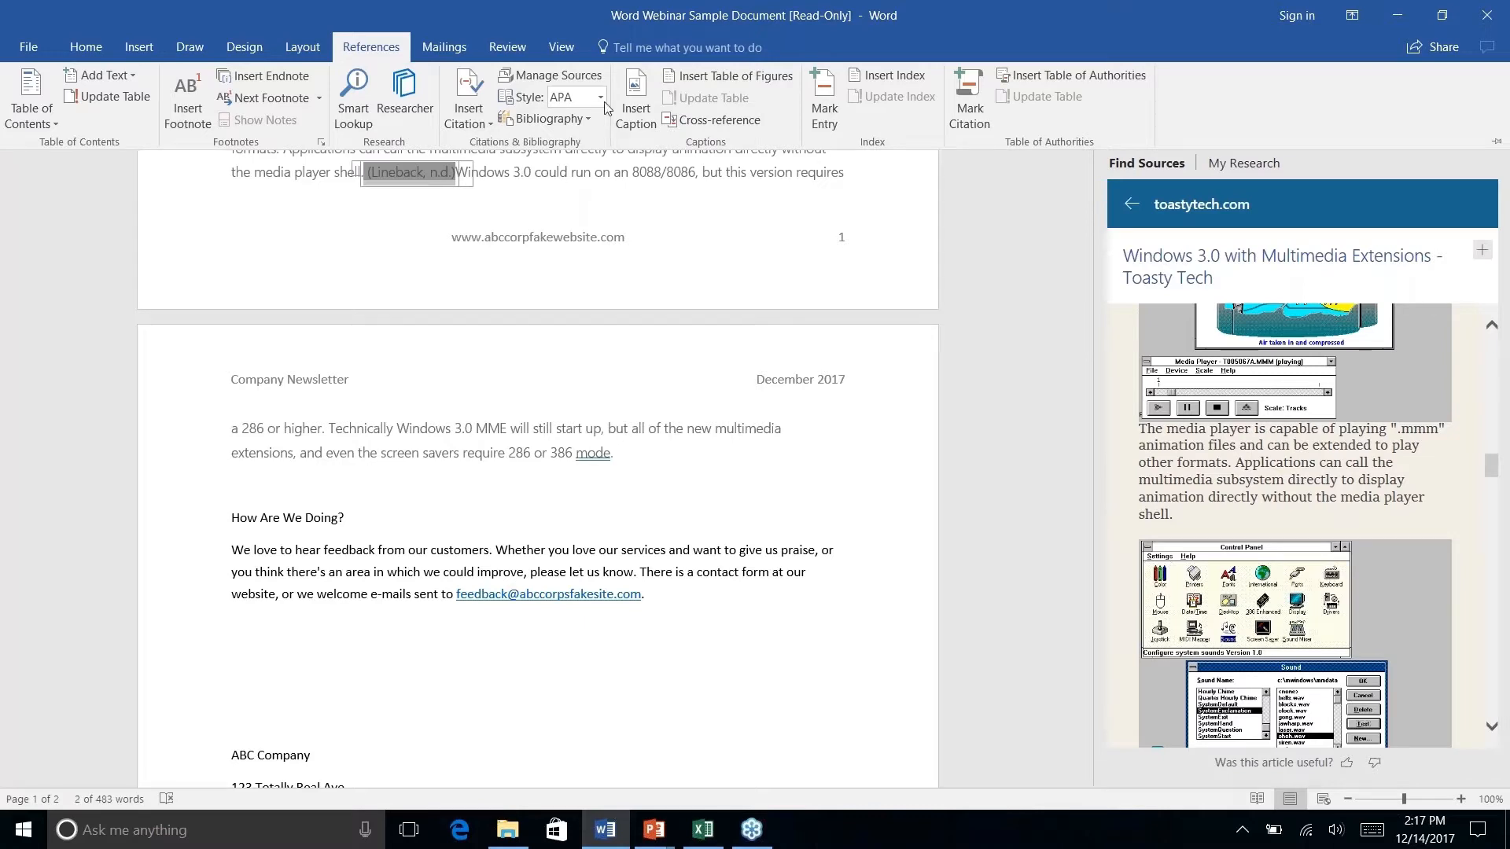
Insert the built-in References bibliography directly after the last paragraph of the History Lesson section
click(710, 307)
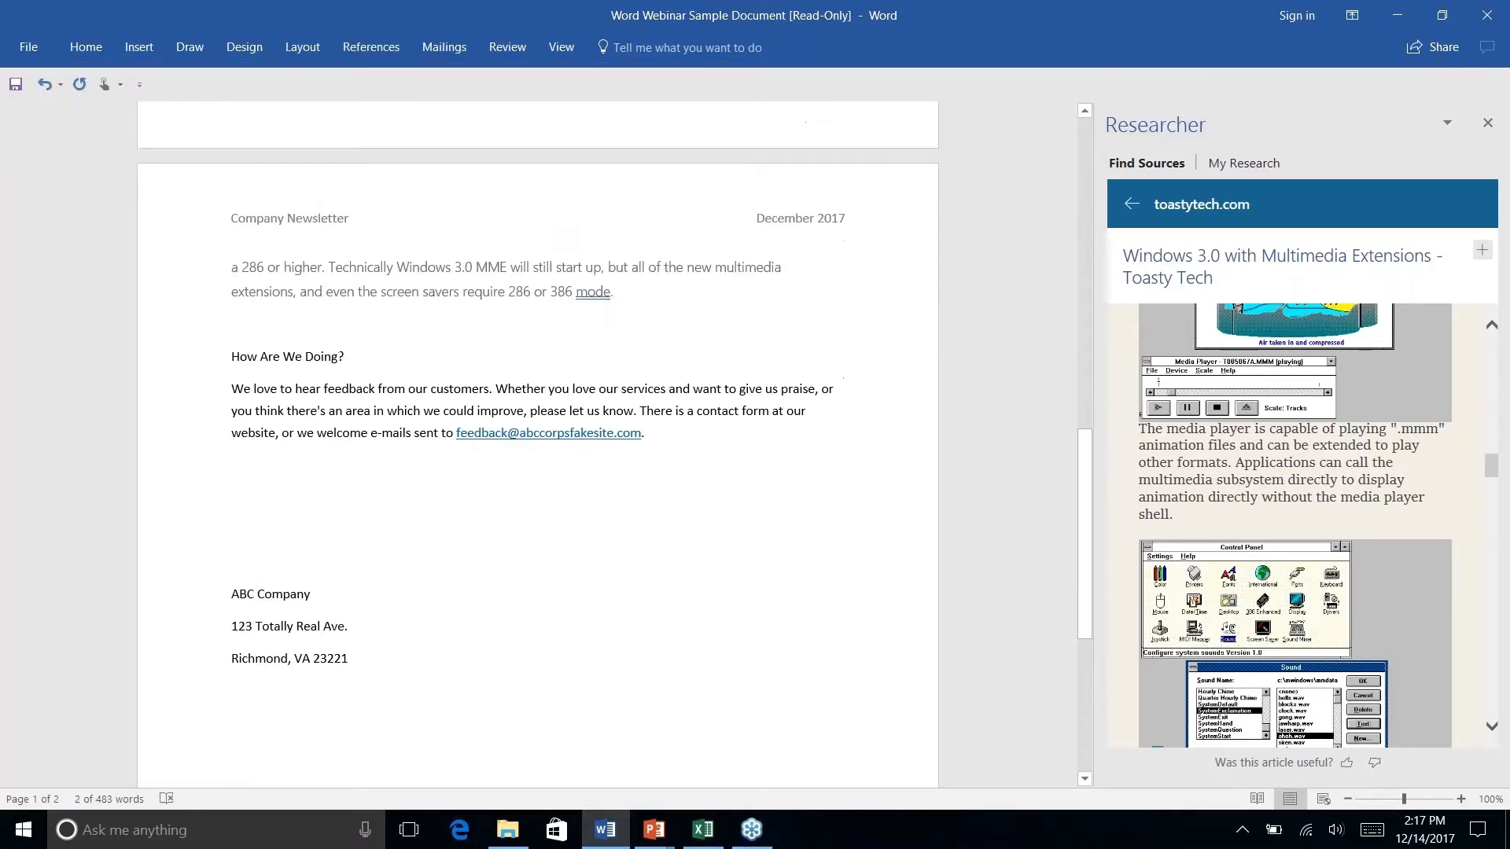
scroll(710, 307, up, 5)
click(699, 295)
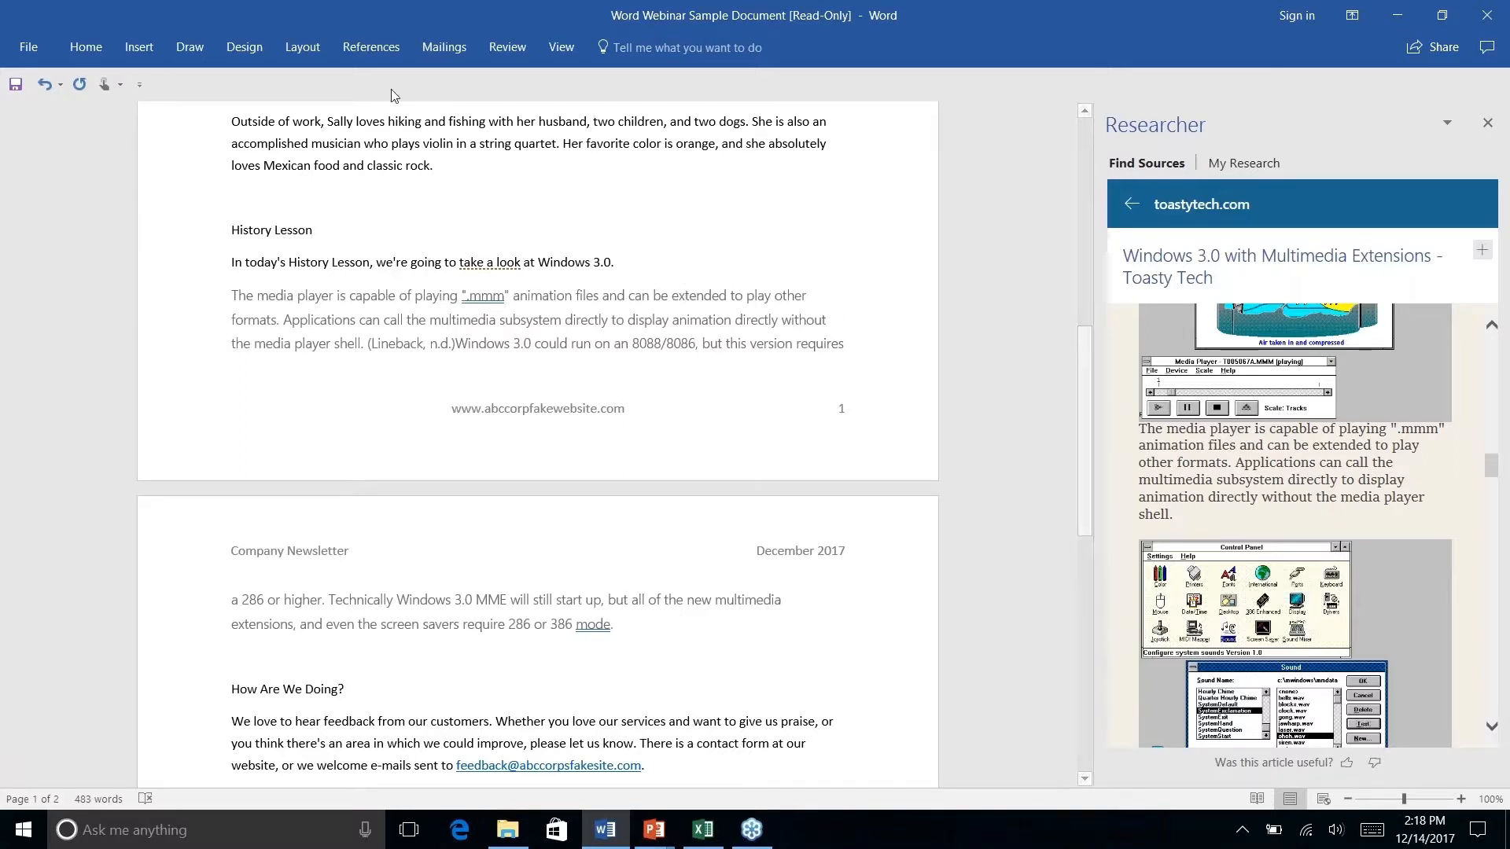
click(361, 48)
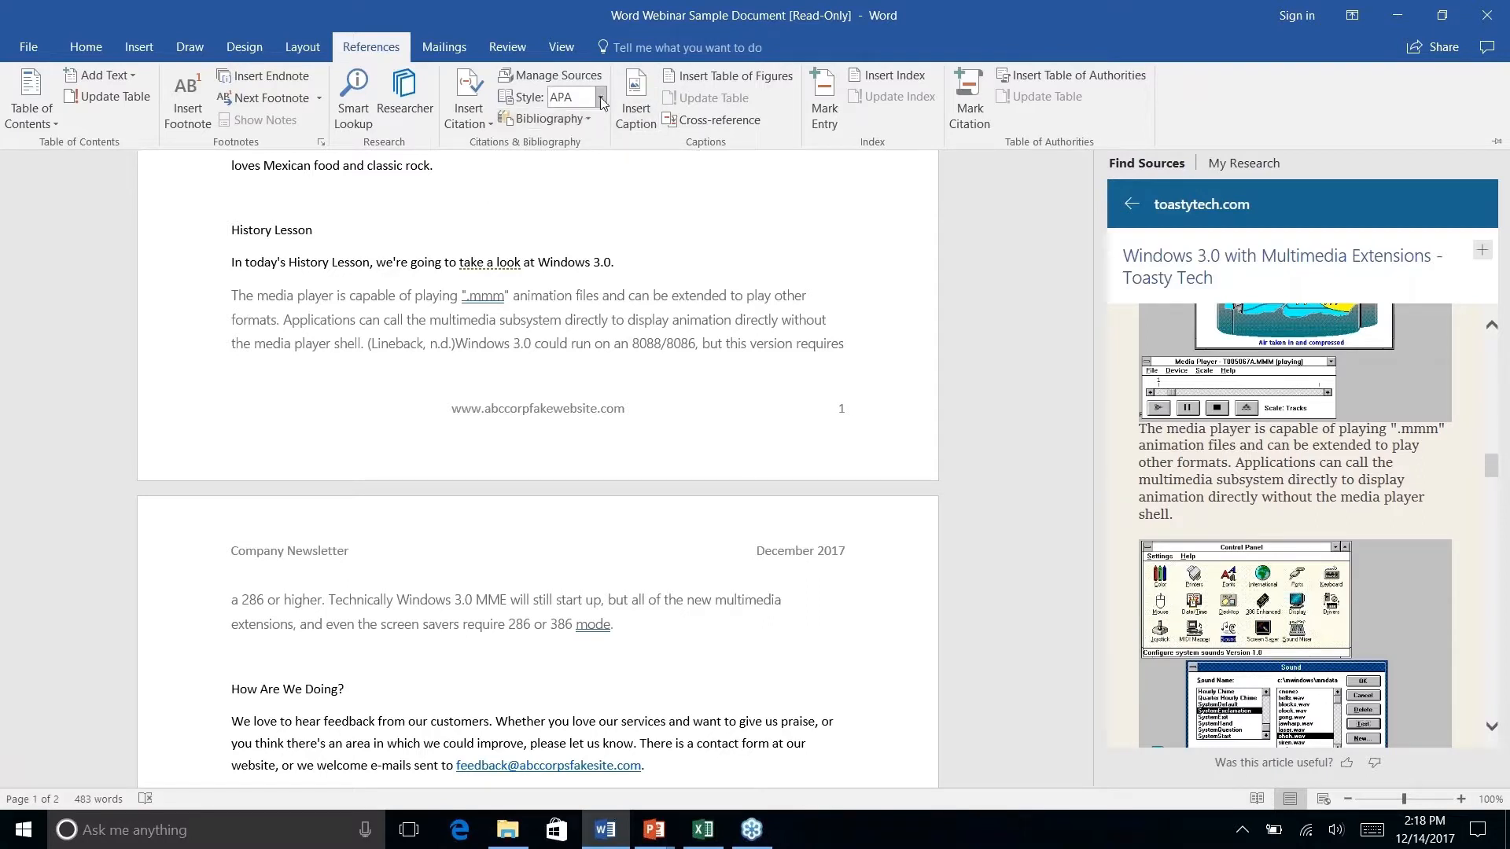
click(654, 634)
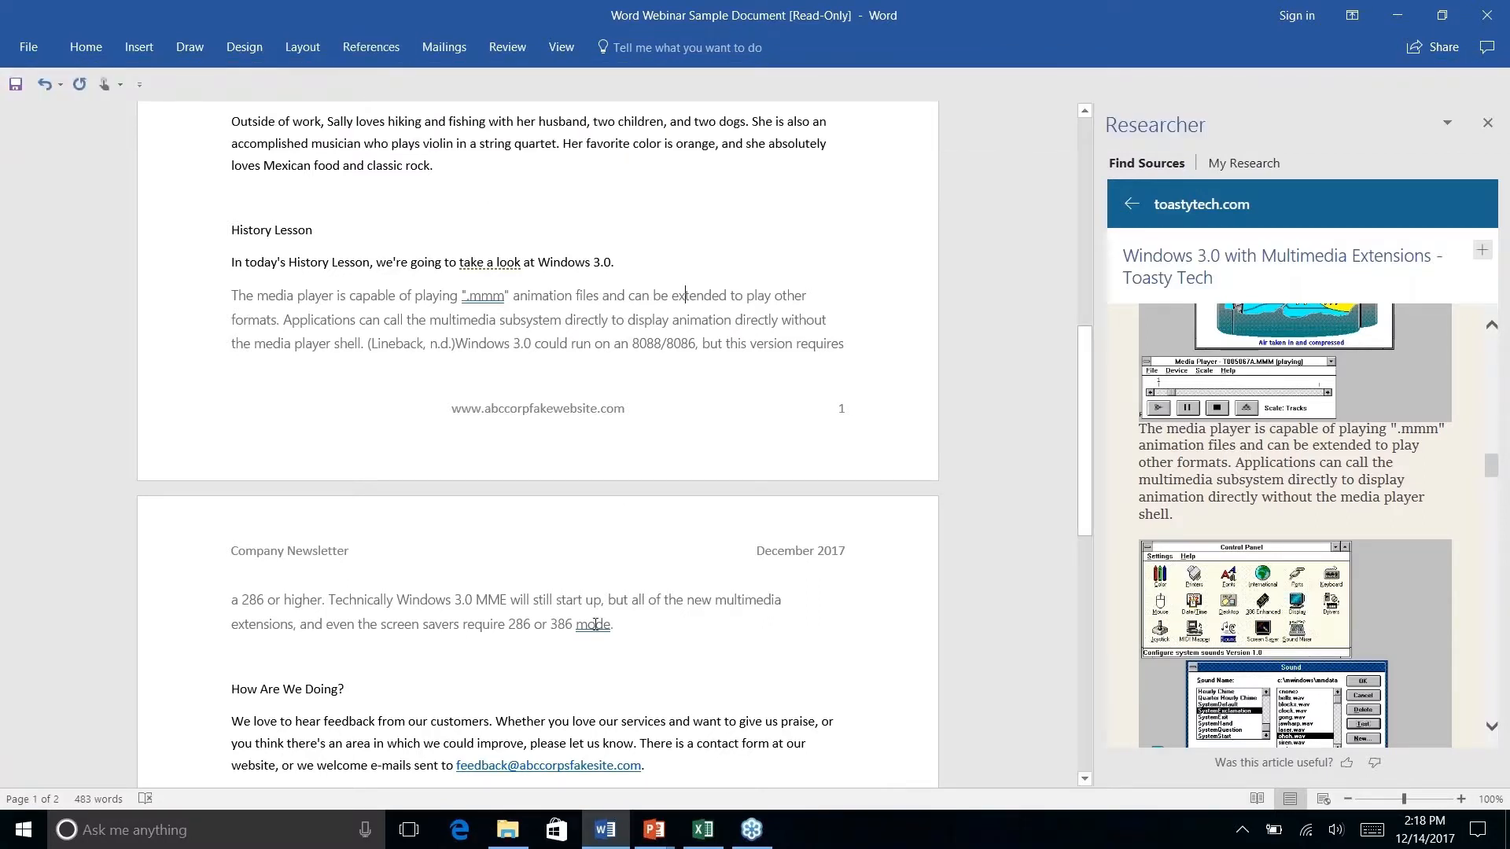
right_click(612, 627)
key(Escape)
click(383, 50)
click(586, 118)
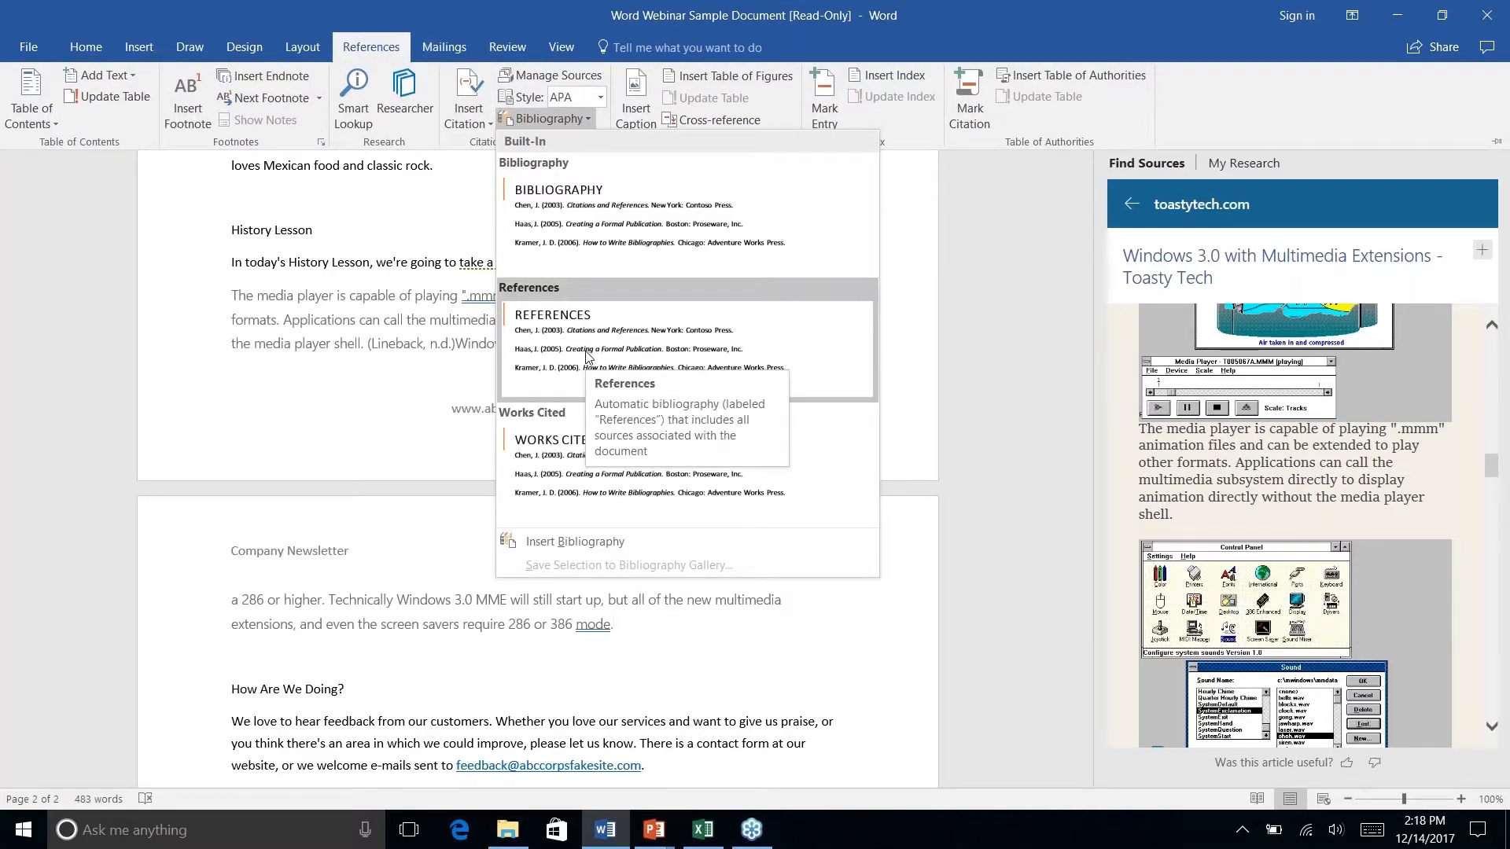
click(586, 356)
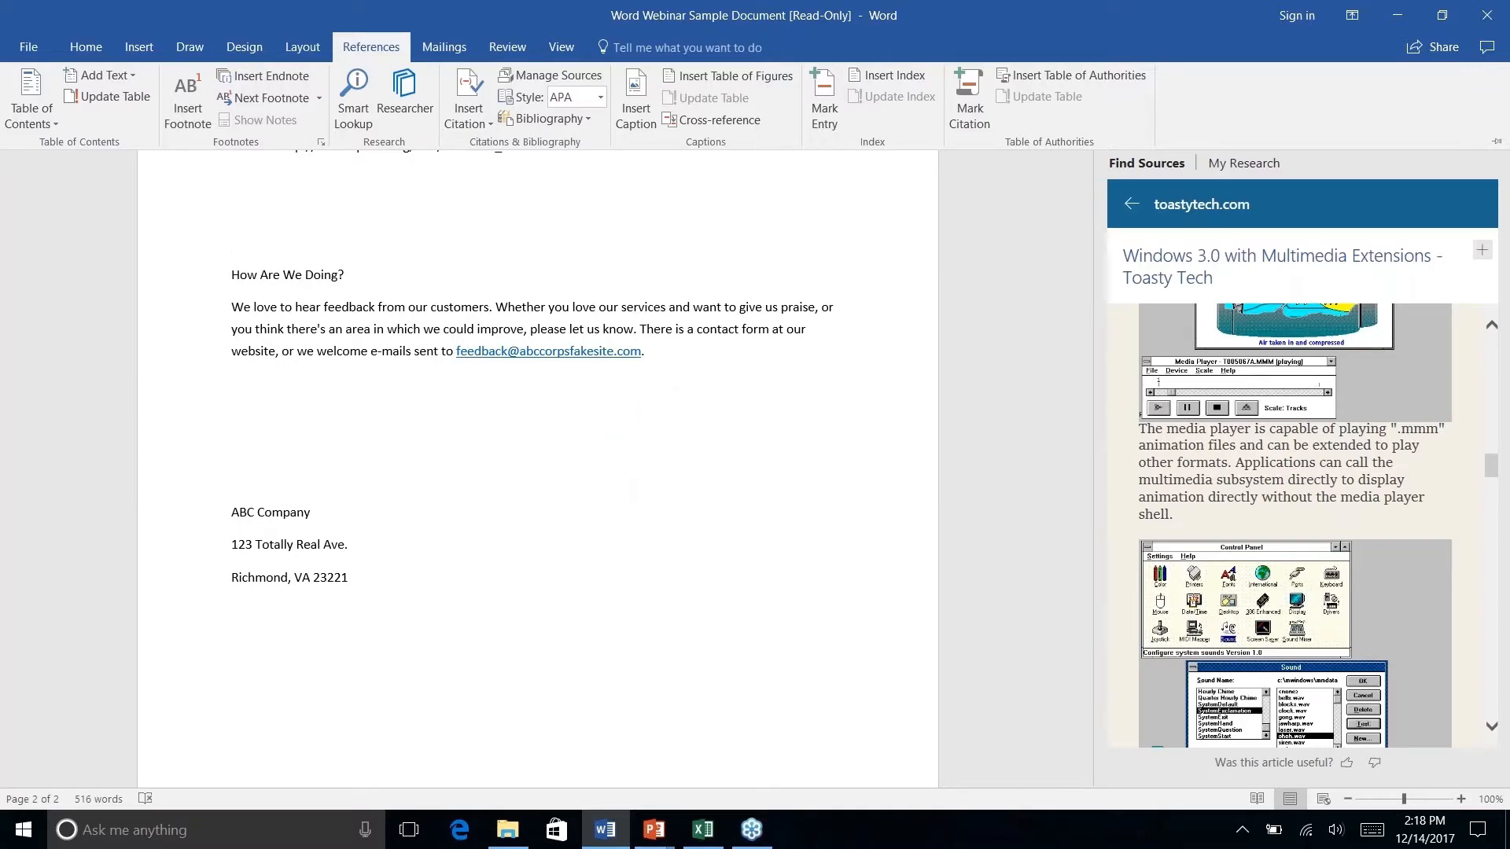
Collapse the ribbon and compare the new References list with the in-text citation in the History Lesson section
key(ctrl+F1)
scroll(538, 440, up, 10)
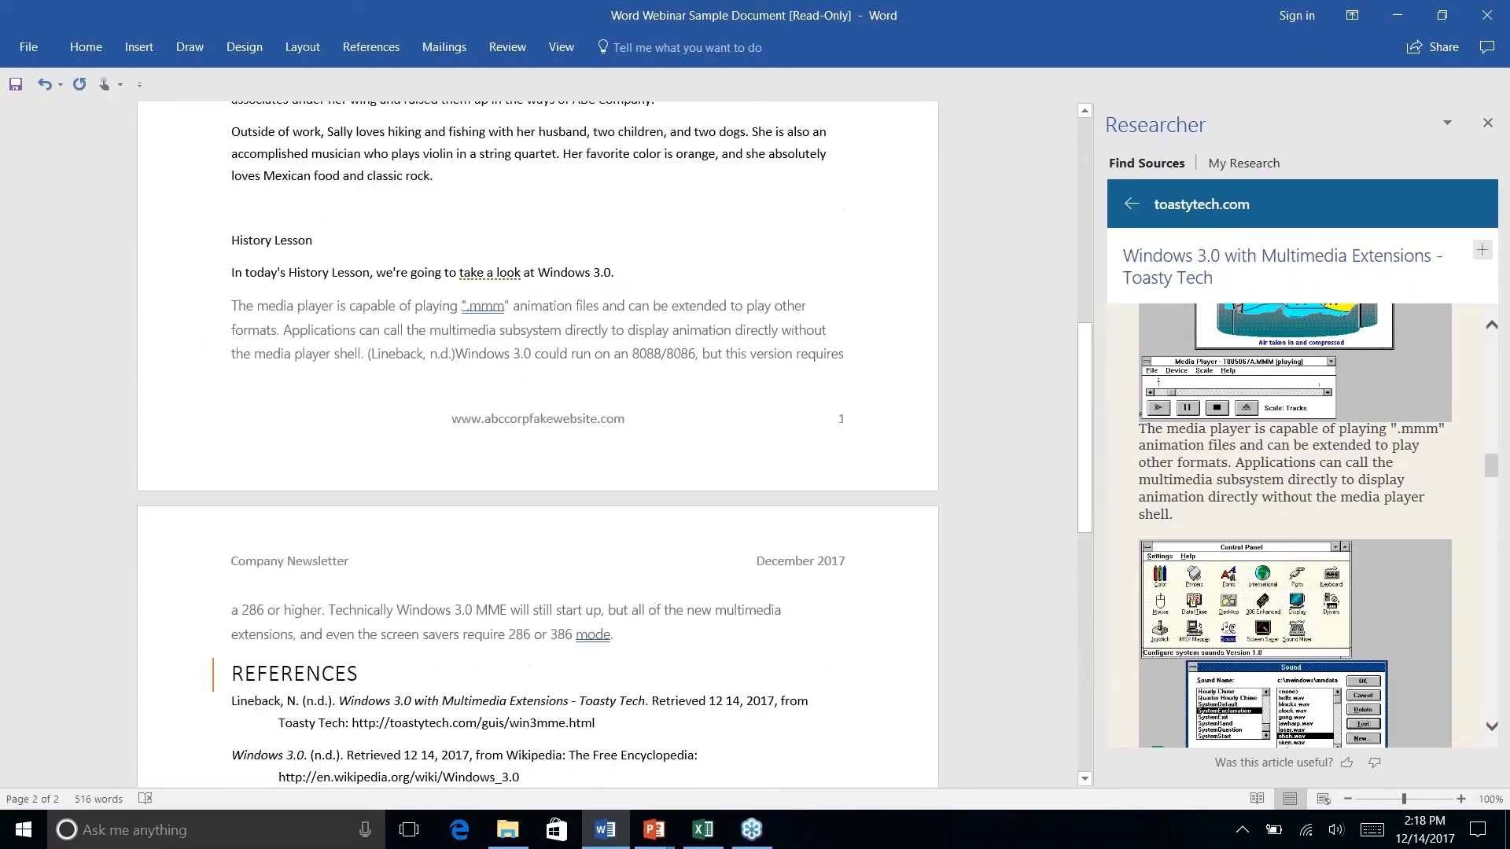
scroll(538, 441, down, 2)
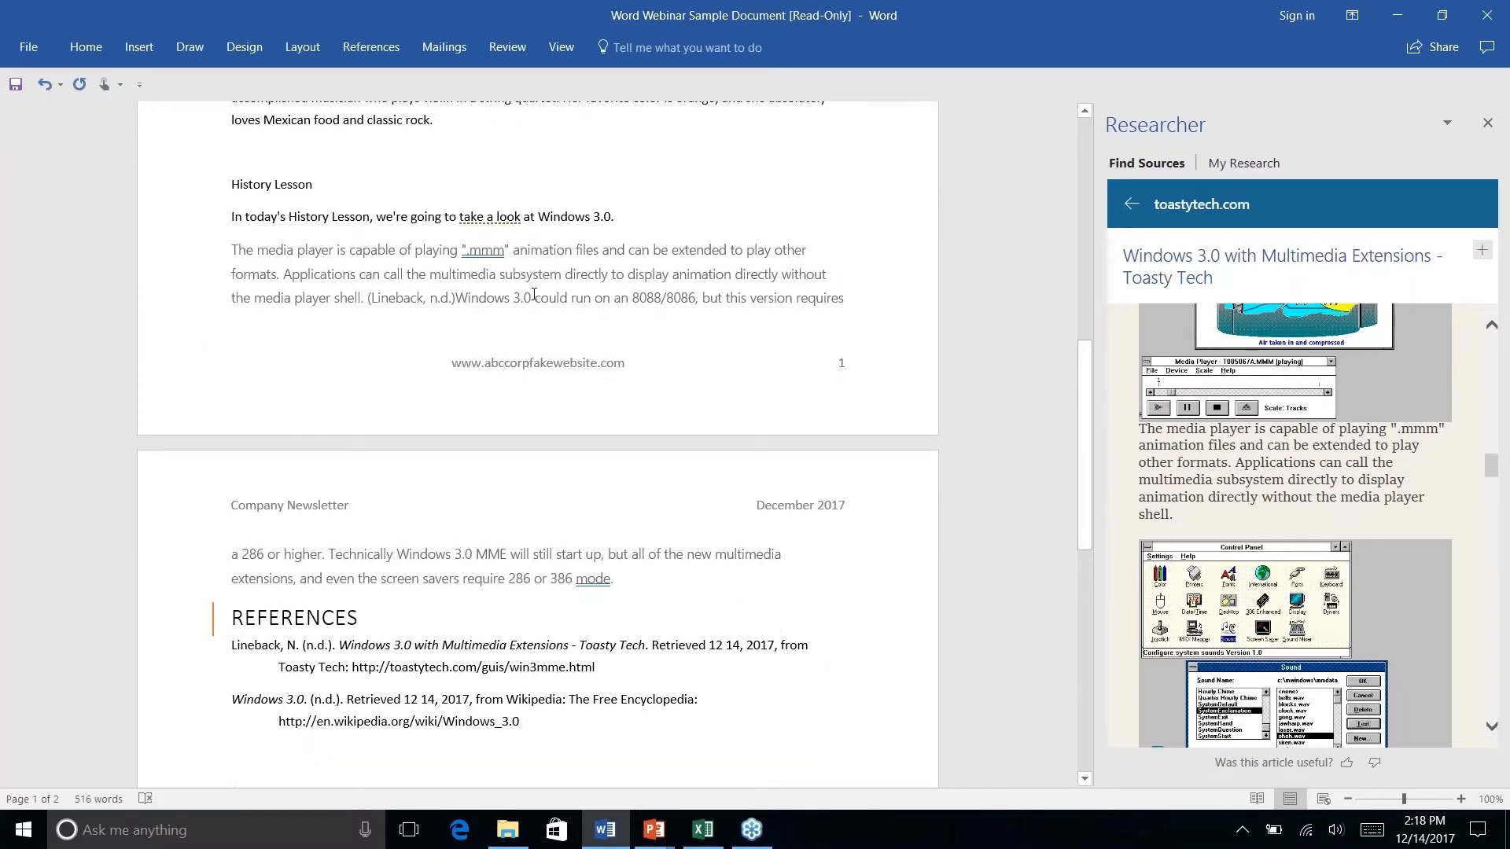
click(439, 299)
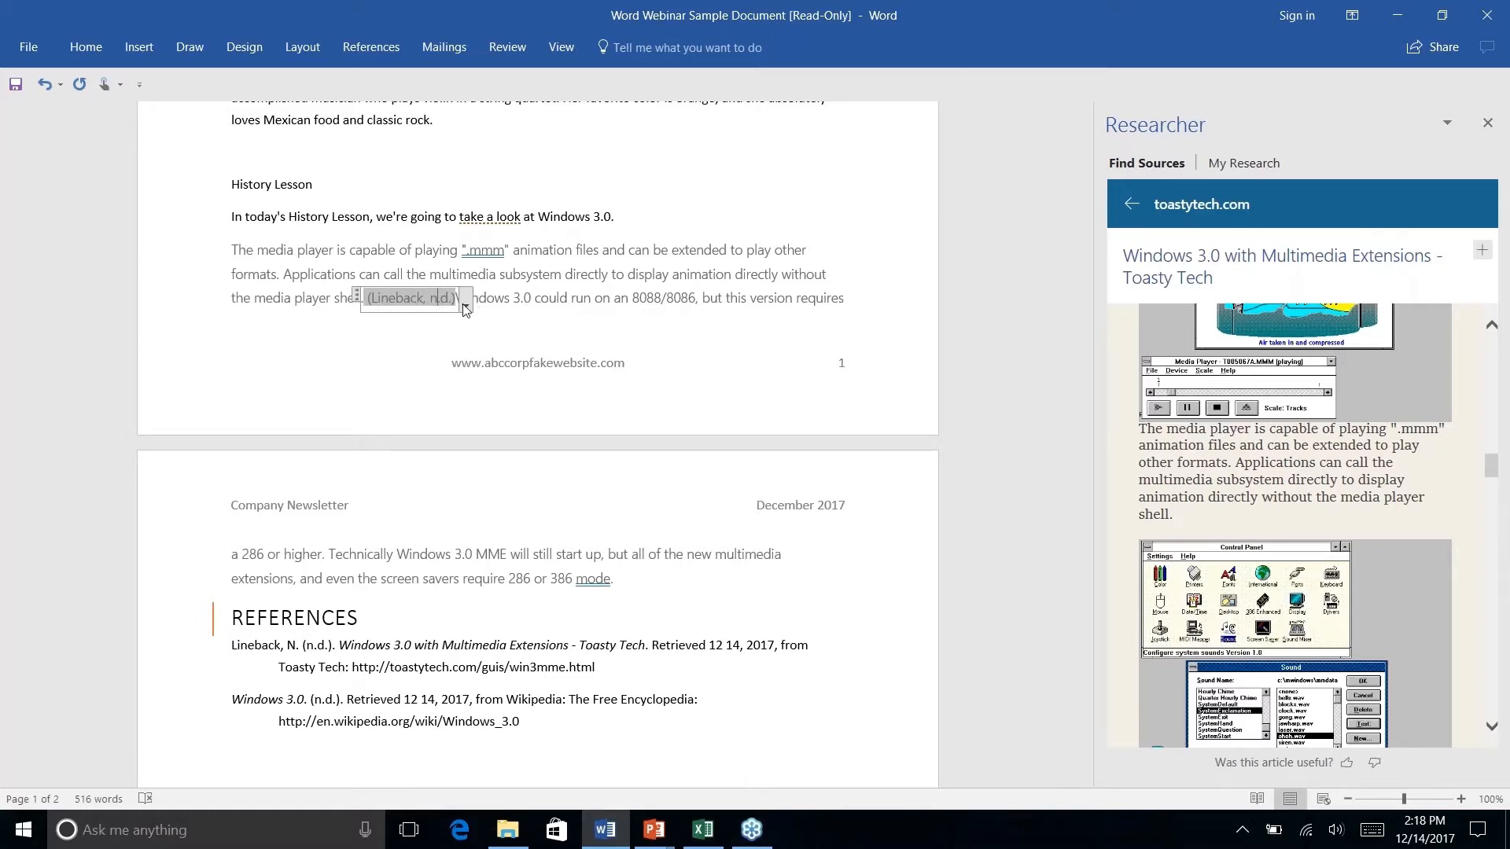
right_click(554, 547)
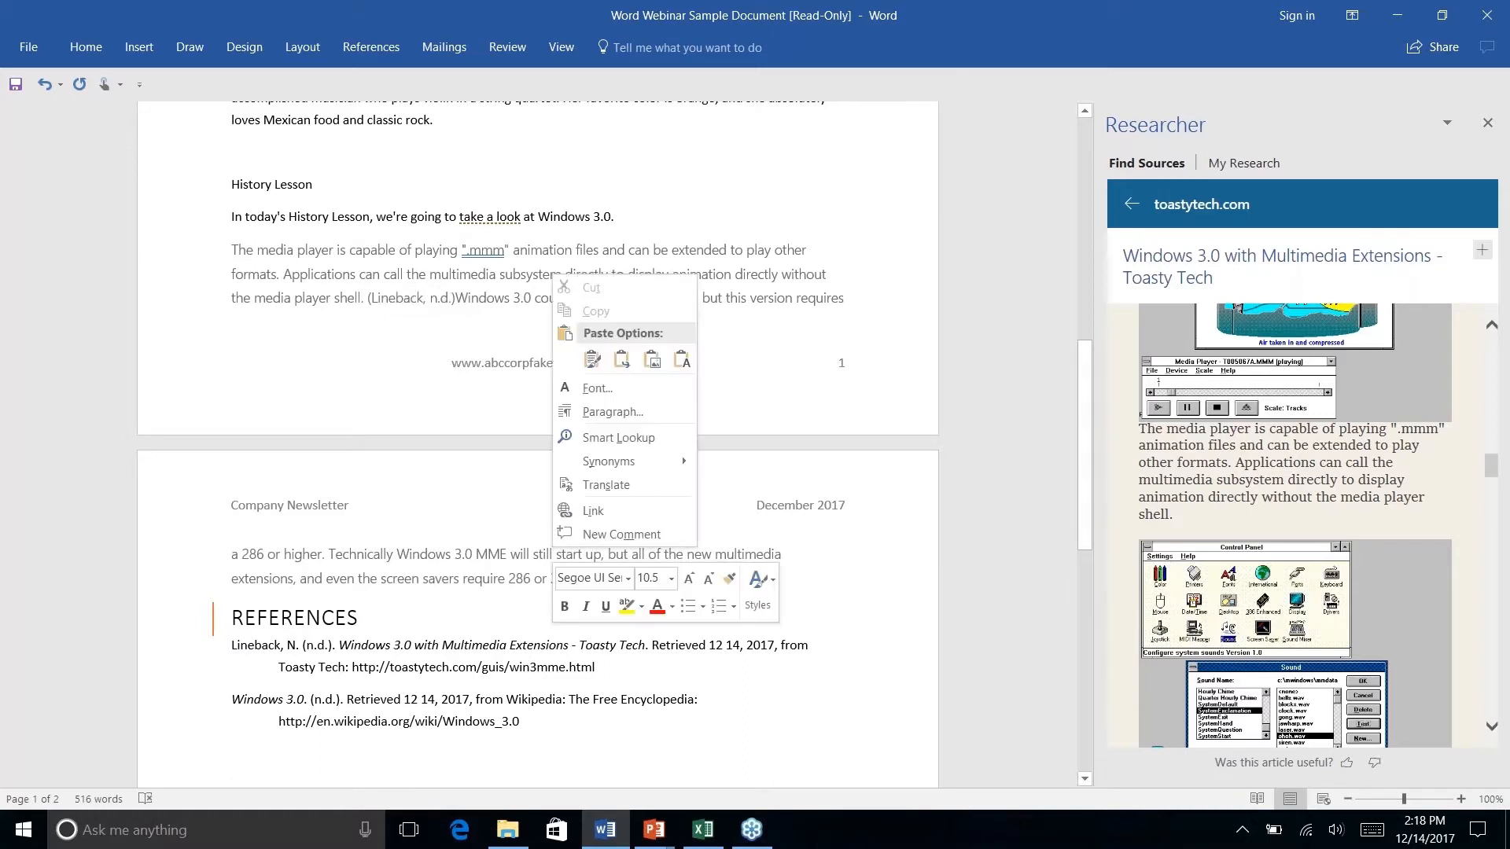
click(554, 551)
scroll(588, 520, down, 3)
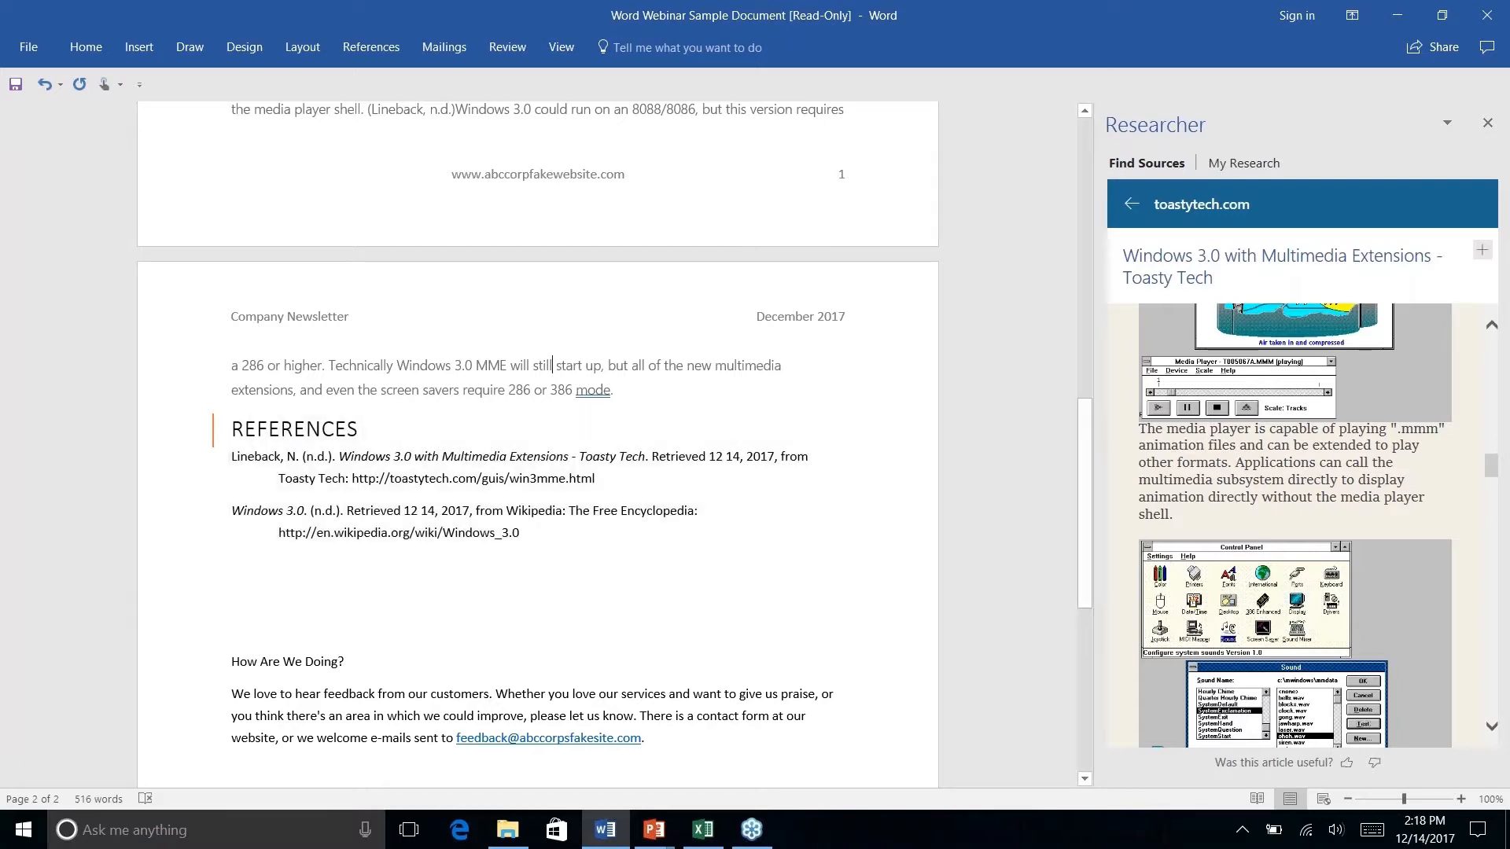
scroll(550, 470, down, 5)
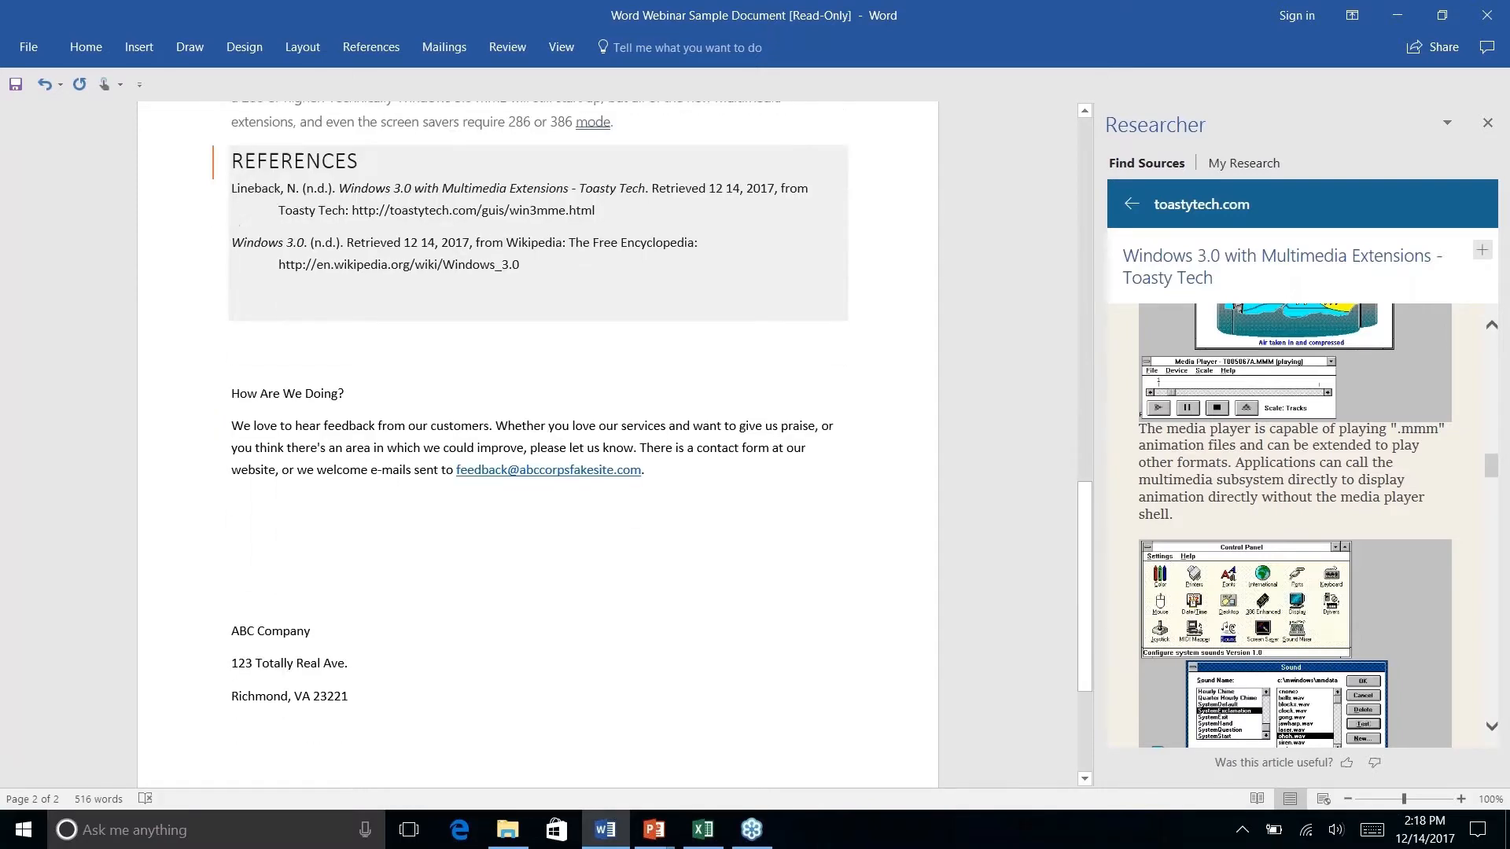
scroll(550, 471, up, 8)
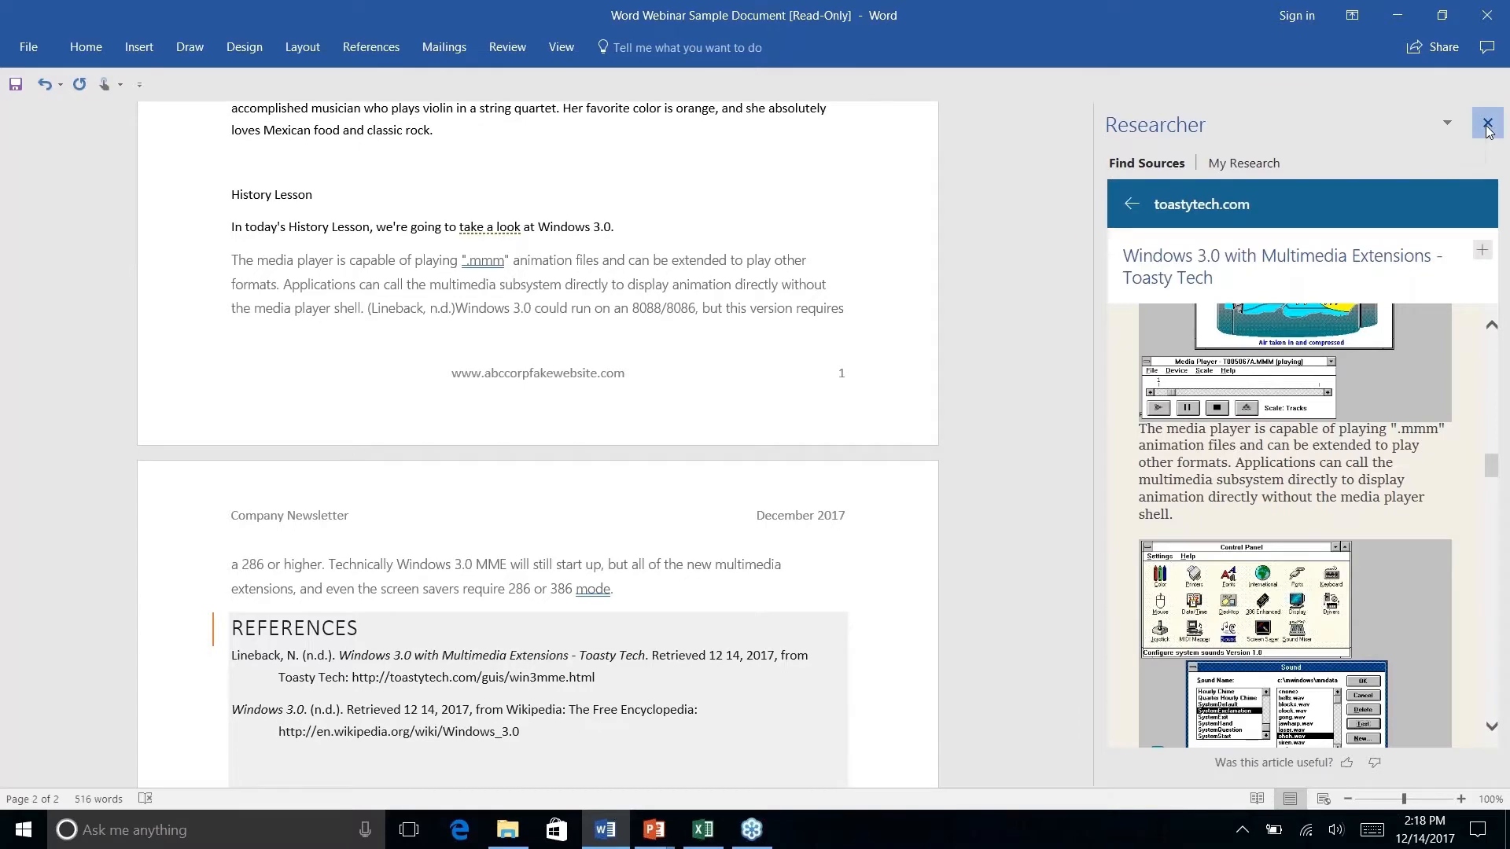
Reopen Researcher to check its My Research section, and leave Researcher closed
click(1486, 122)
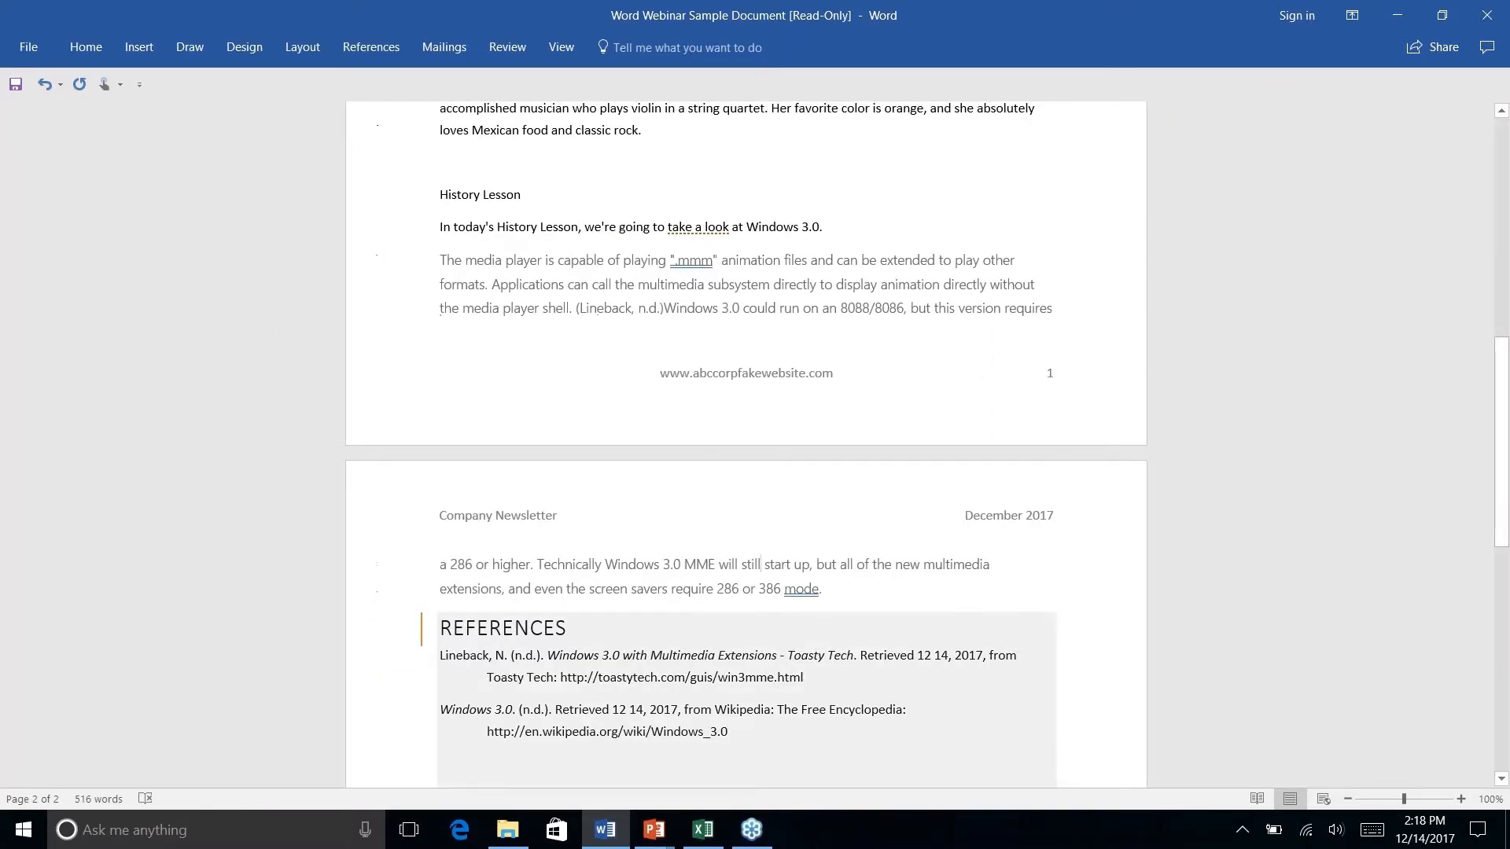
click(395, 41)
click(393, 82)
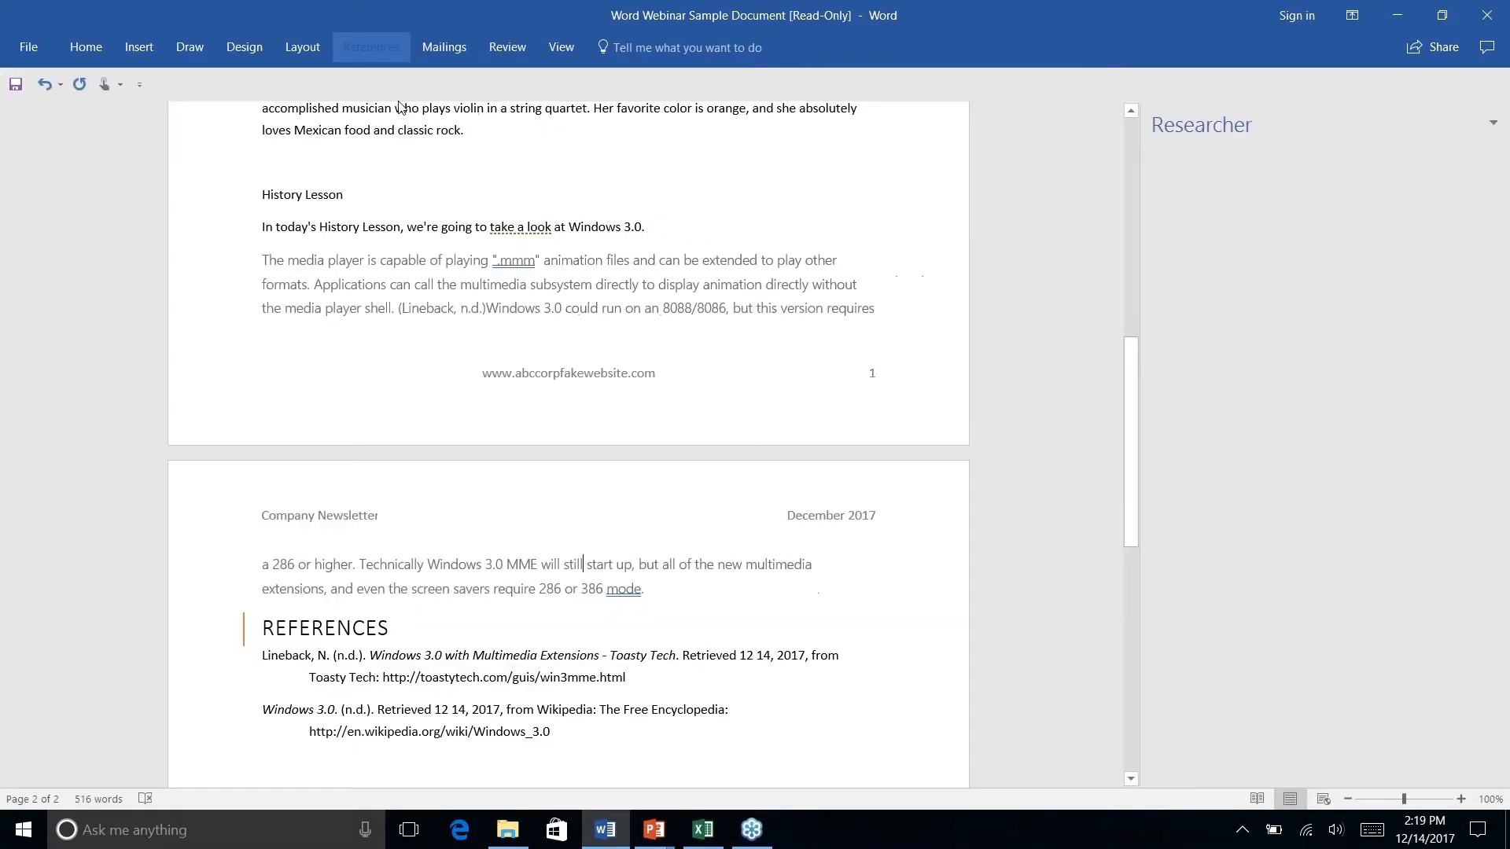
click(1227, 163)
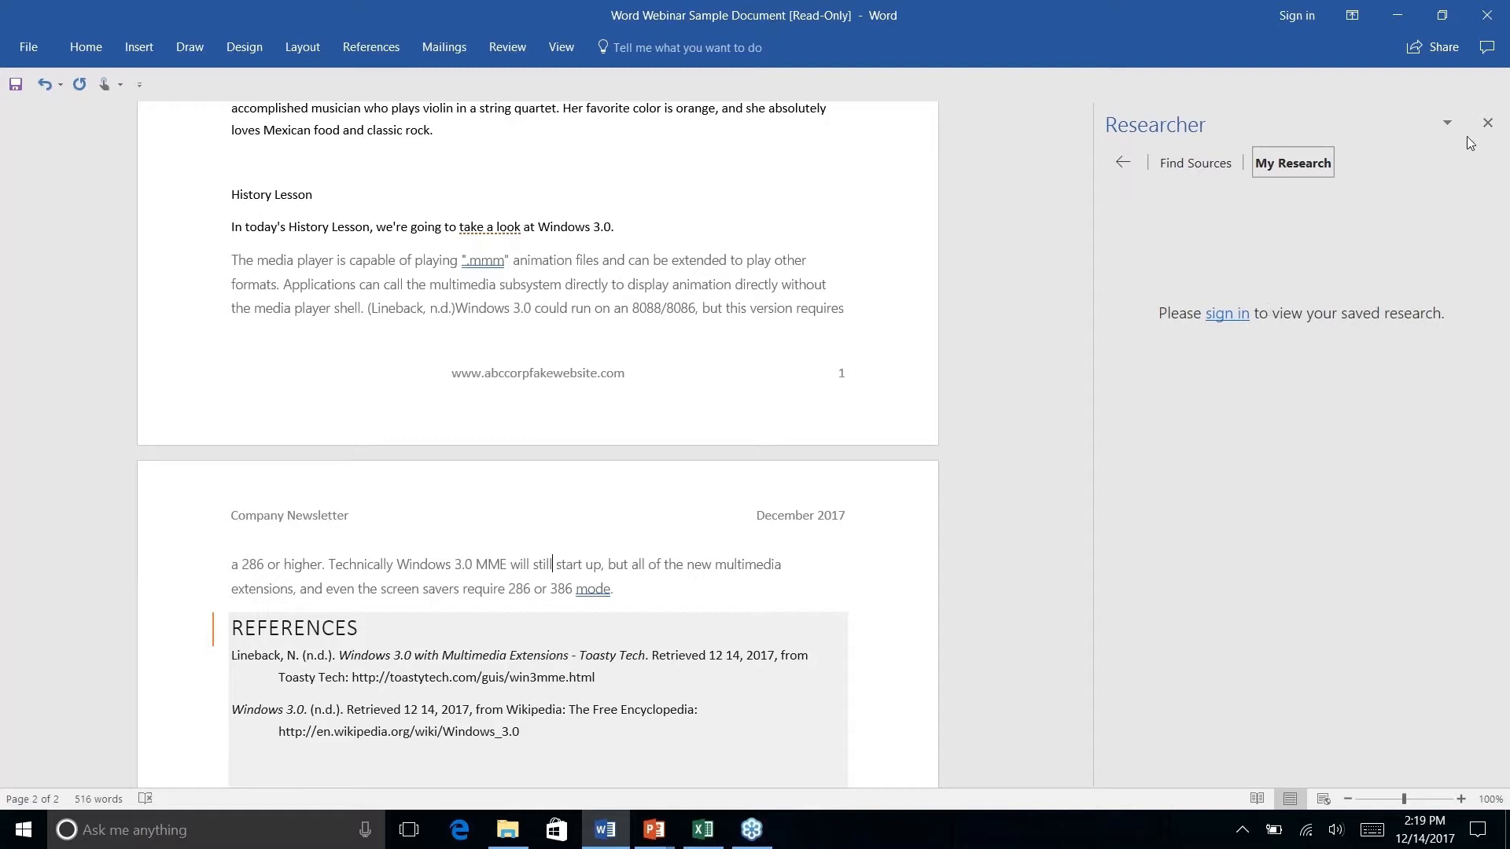
click(1487, 126)
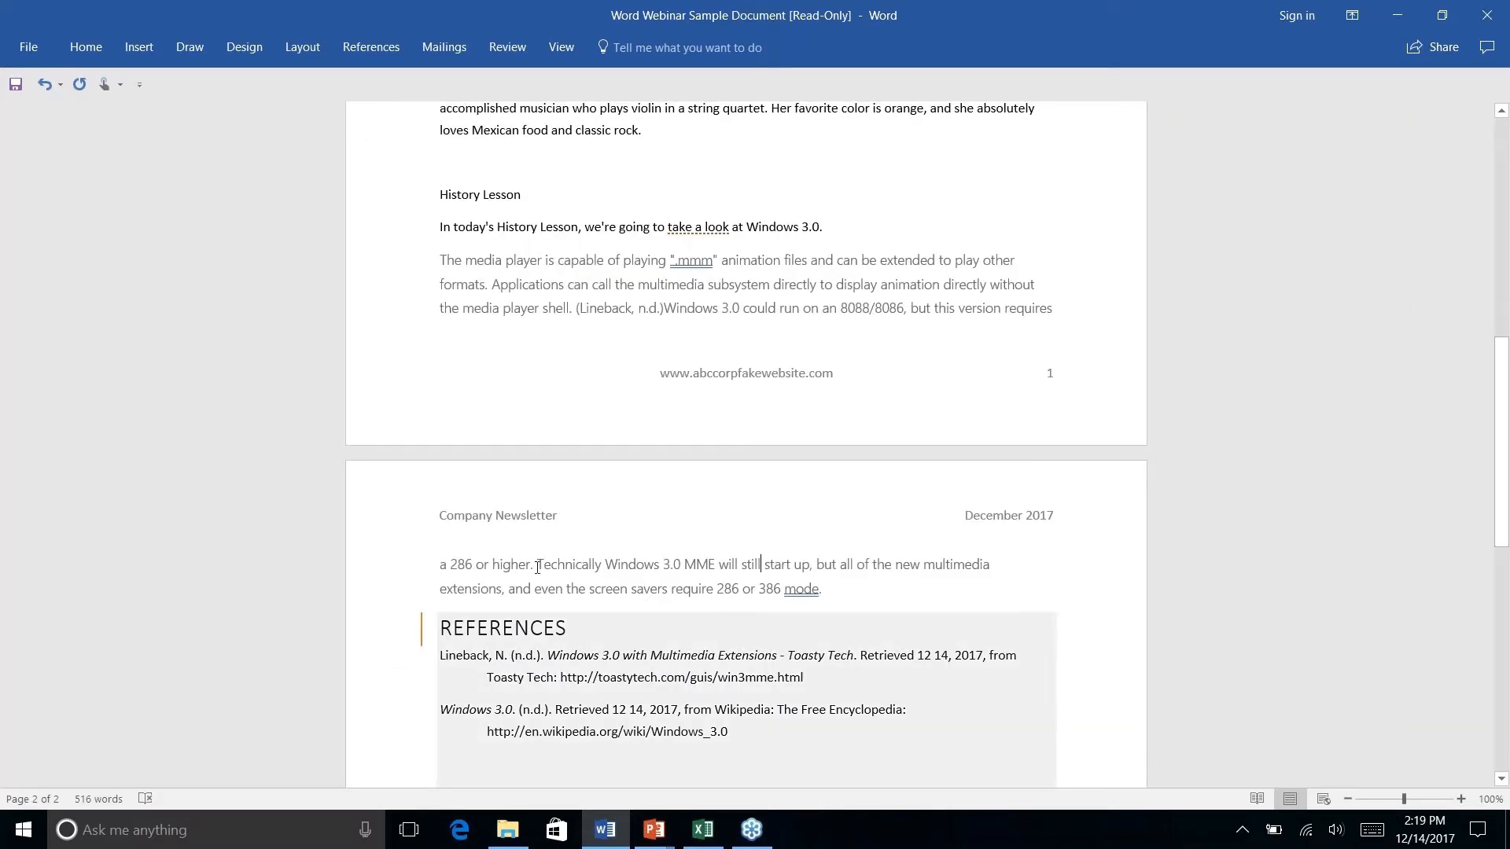
Look over the newsletter from its title down to the References list and back to the History Lesson
scroll(745, 441, down, 5)
scroll(745, 441, up, 12)
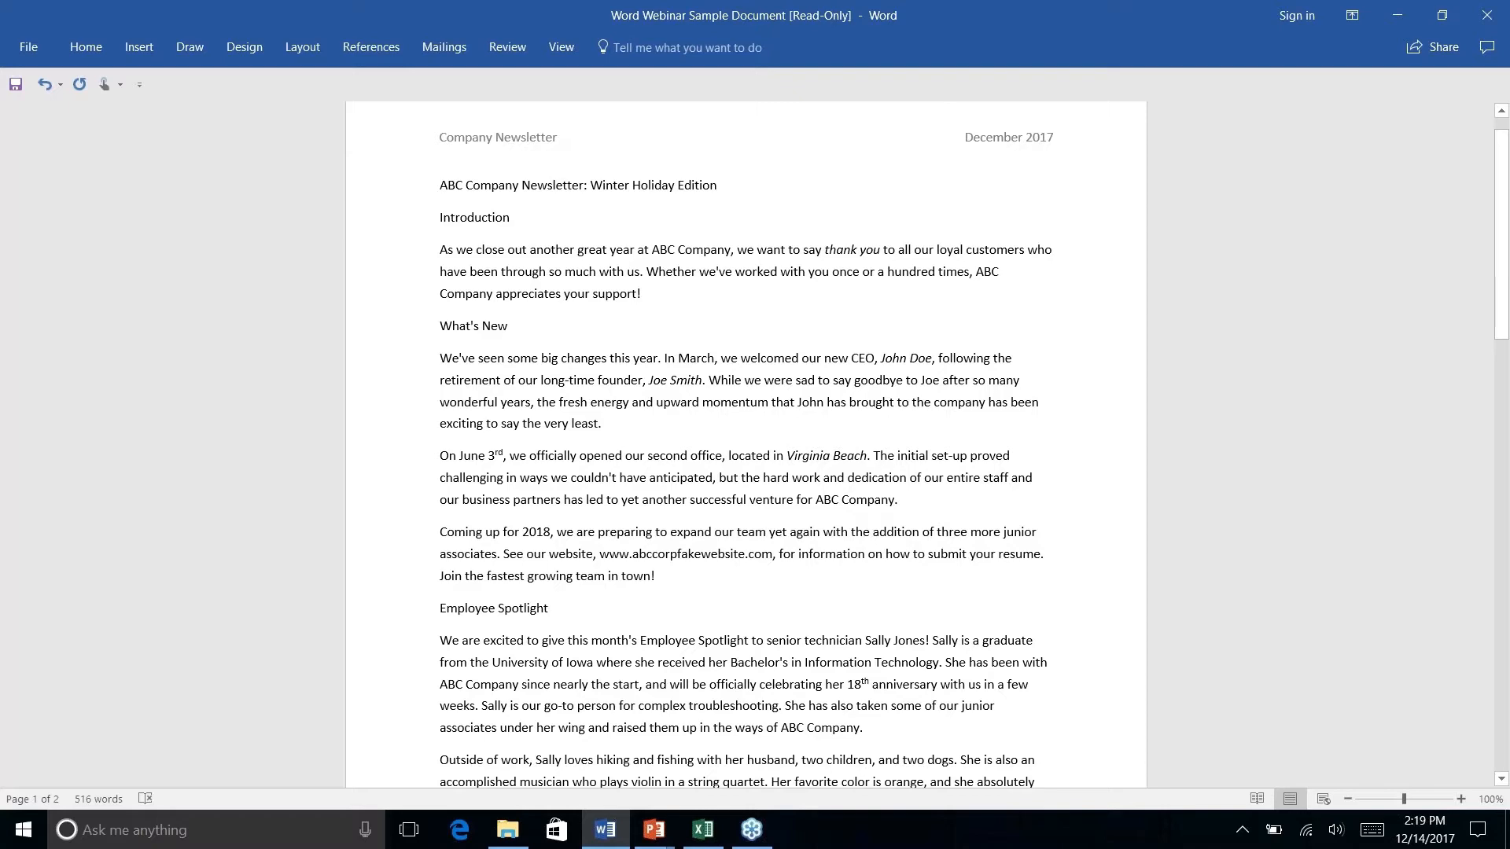
scroll(745, 440, down, 6)
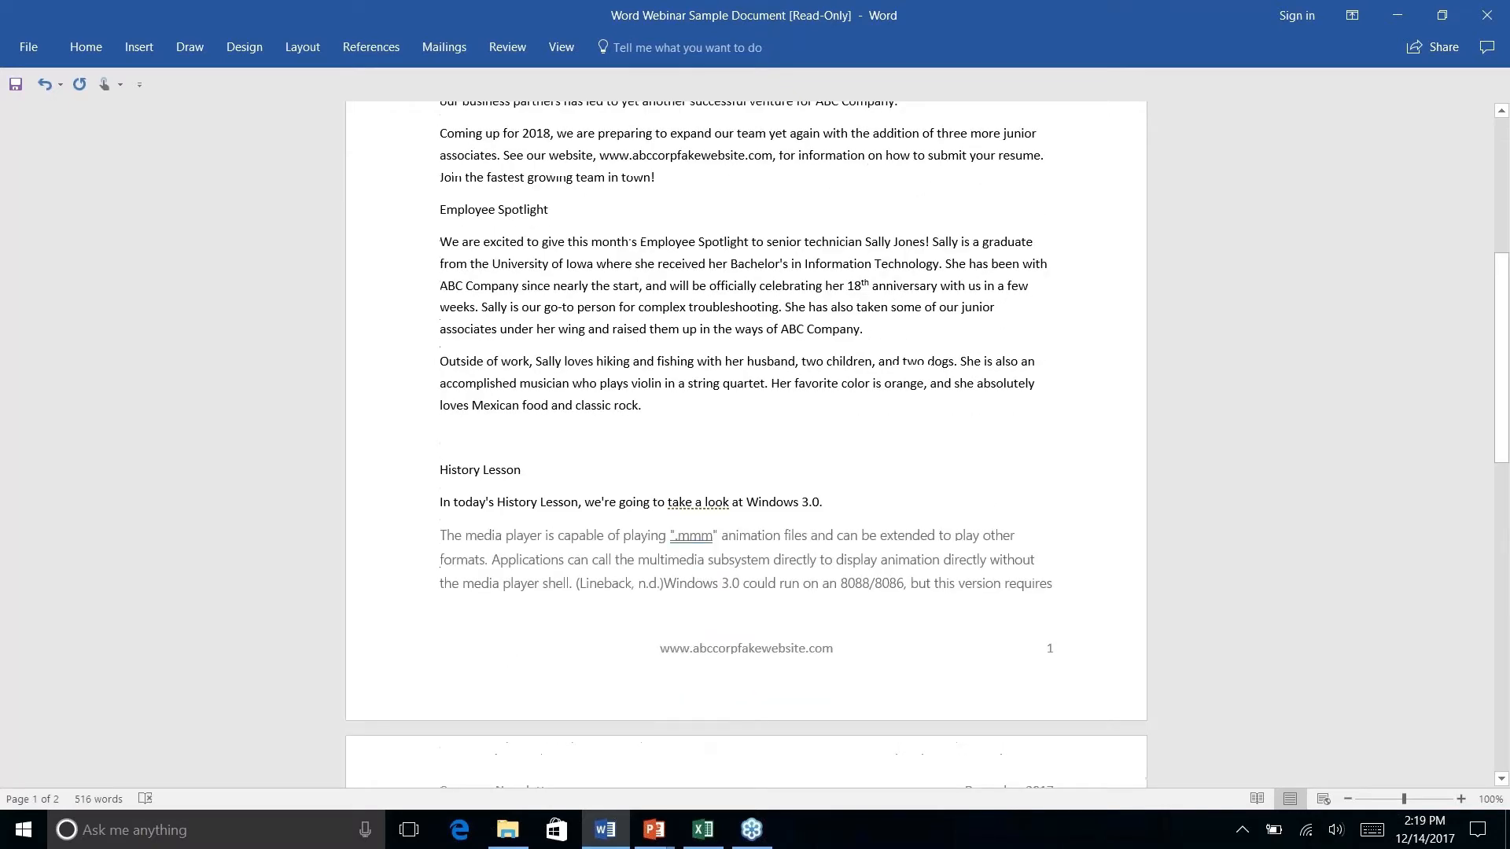
scroll(745, 441, down, 5)
scroll(746, 440, down, 3)
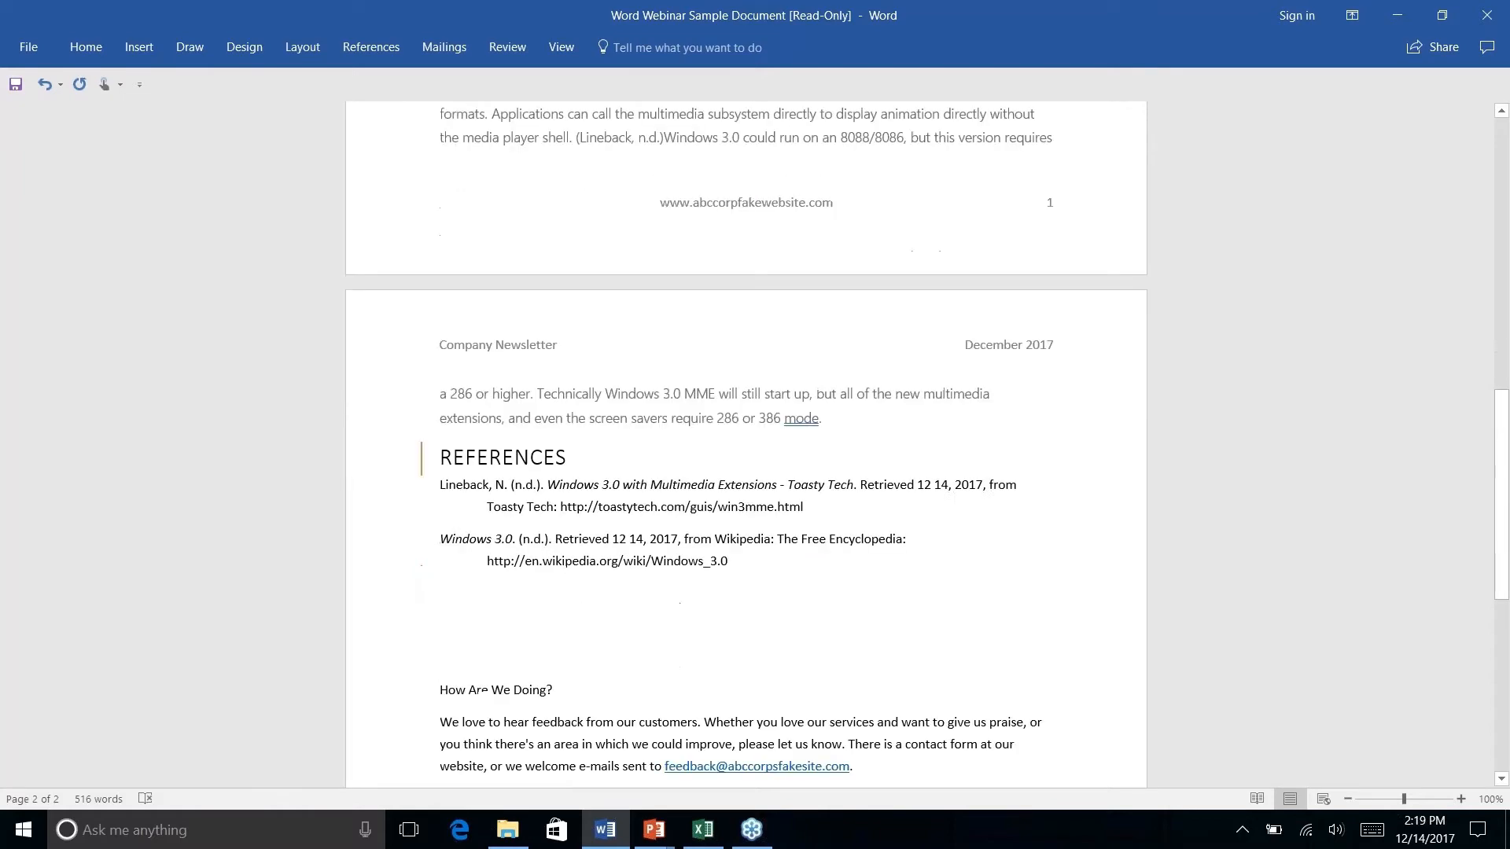
scroll(745, 440, up, 4)
scroll(761, 509, down, 2)
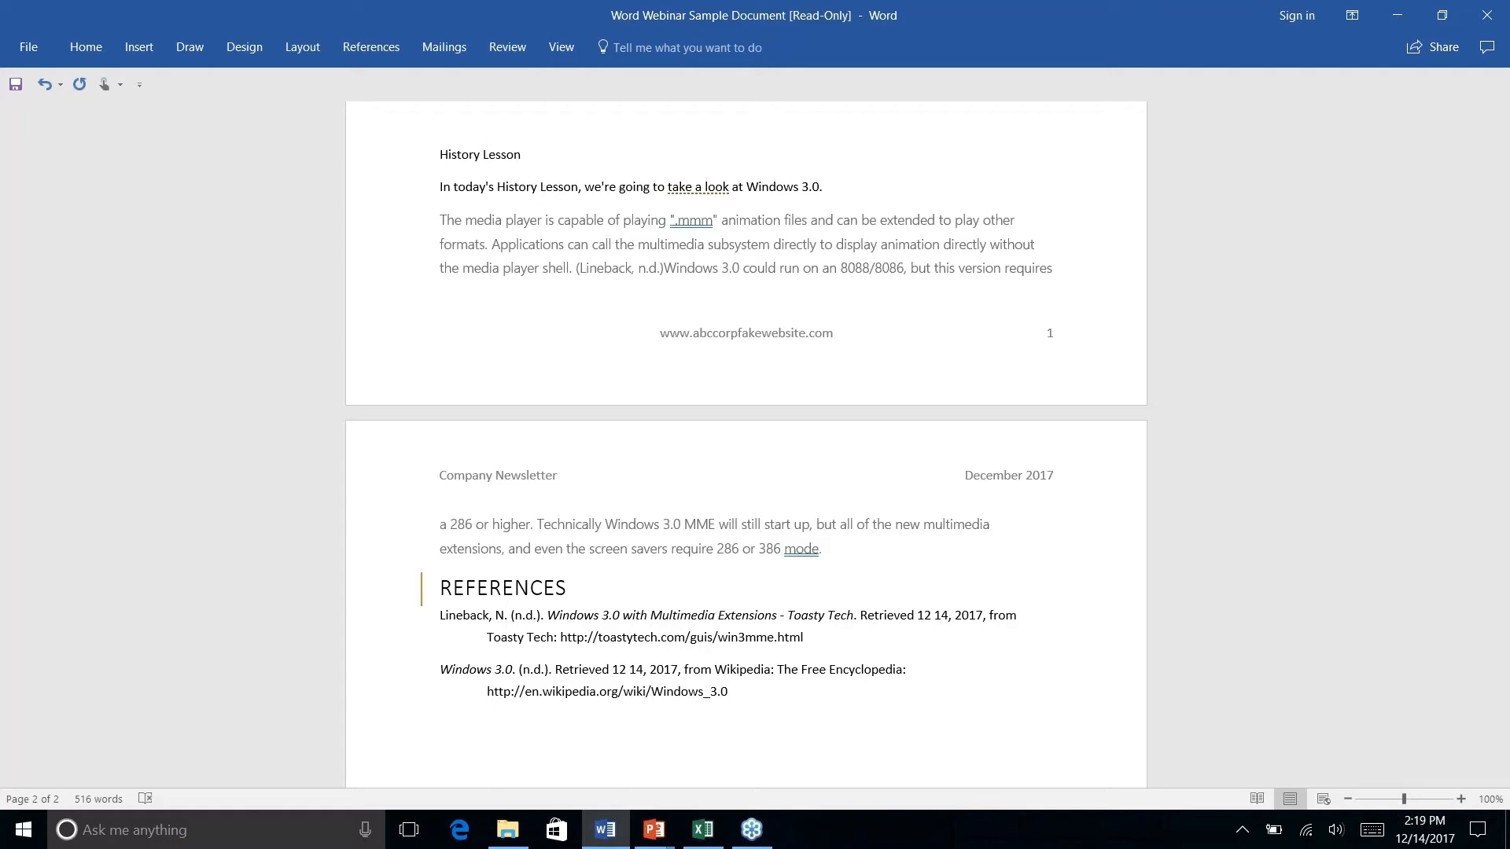
Switch to the PowerPoint slide show, advance to the "Quick Parts" slide, and return to the Word document
key(alt+Tab)
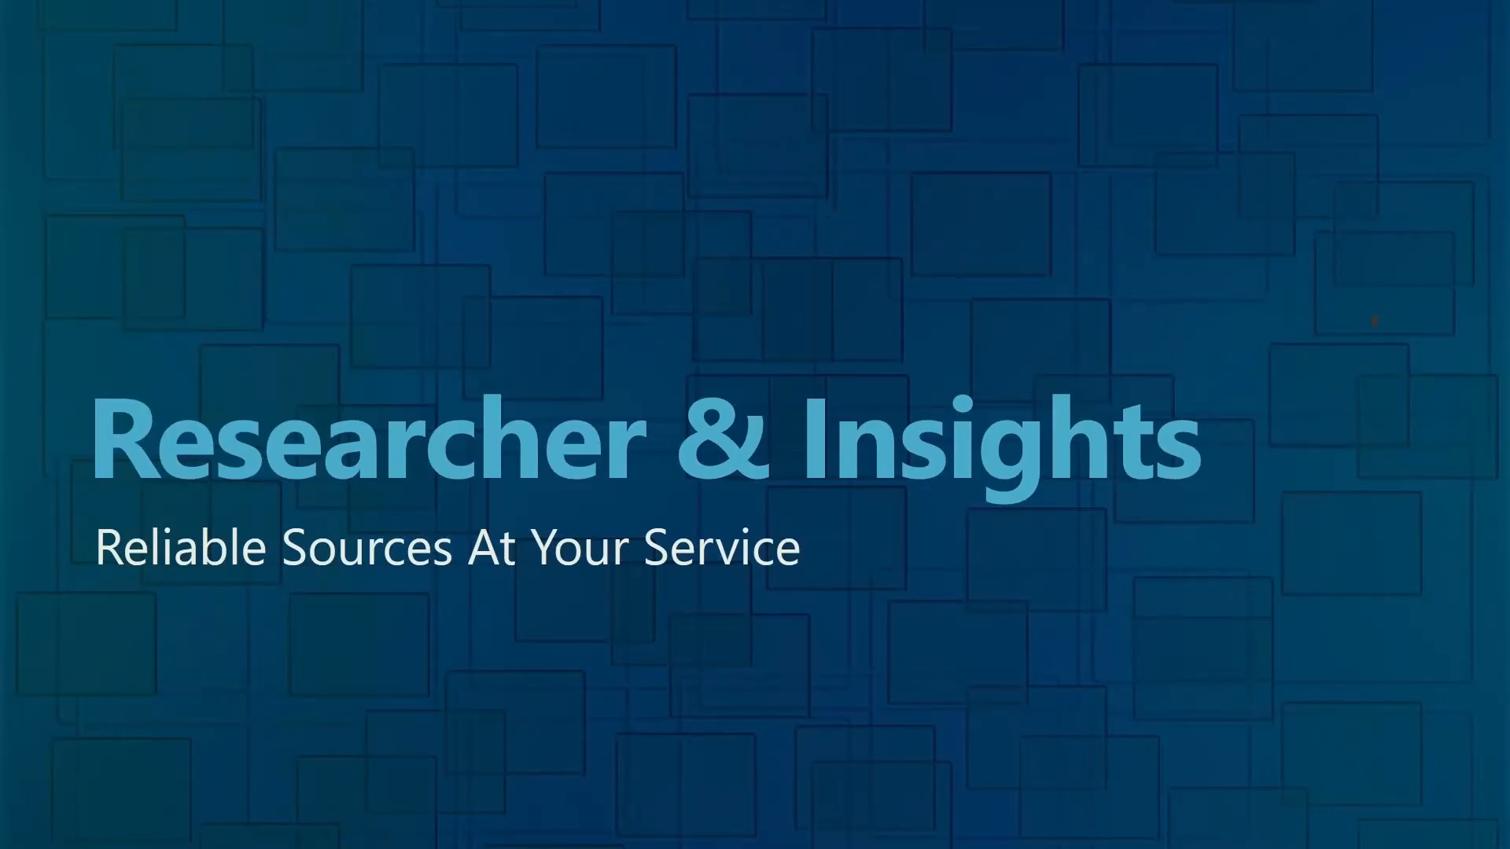
key(Right)
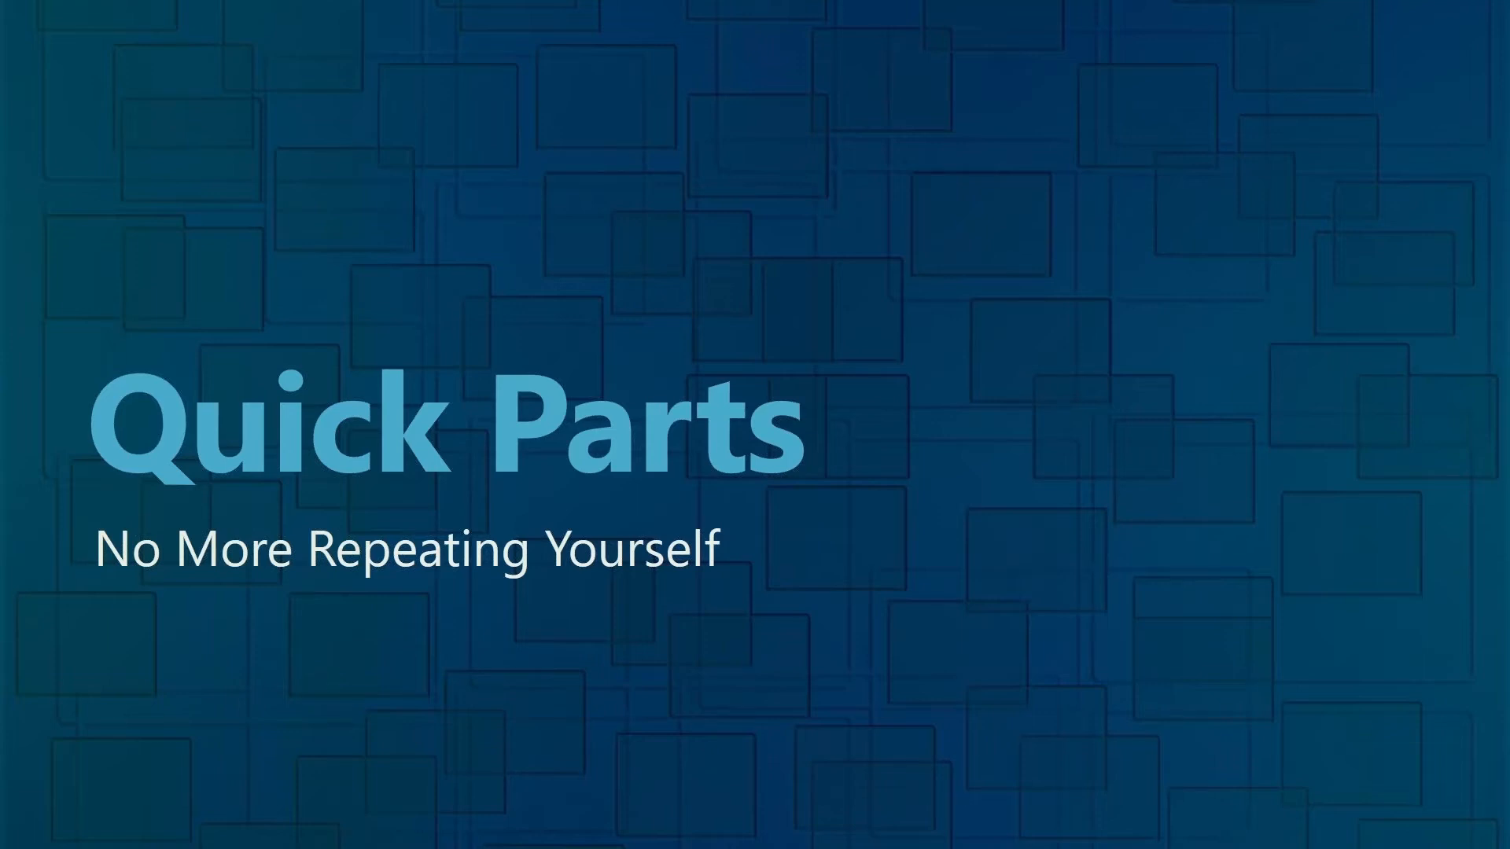
key(alt+Tab)
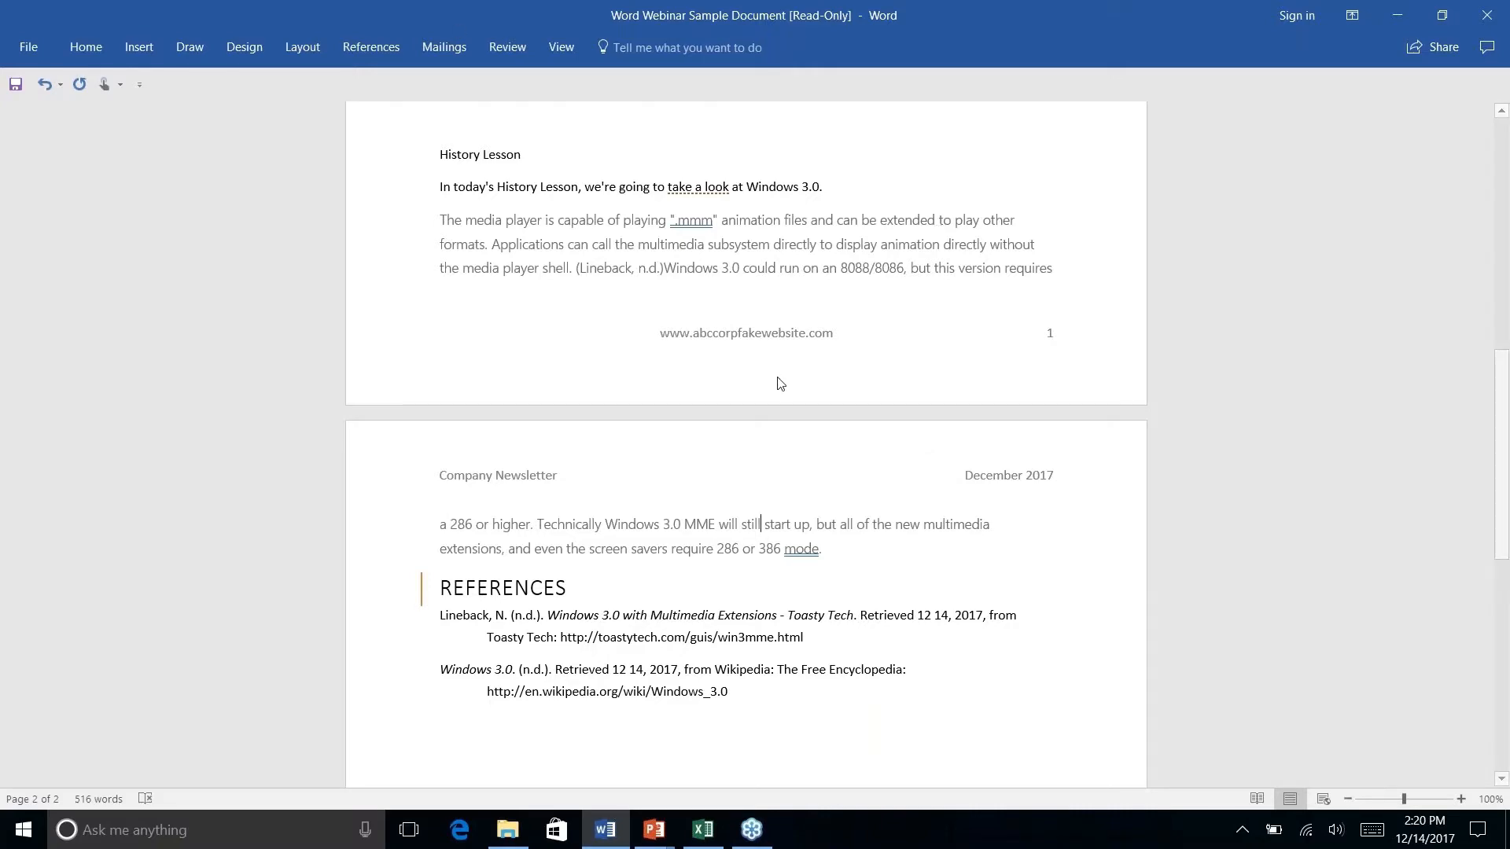
Center the three-line company name and address block at the end of the newsletter
scroll(782, 381, down, 3)
scroll(782, 382, up, 6)
scroll(747, 445, down, 10)
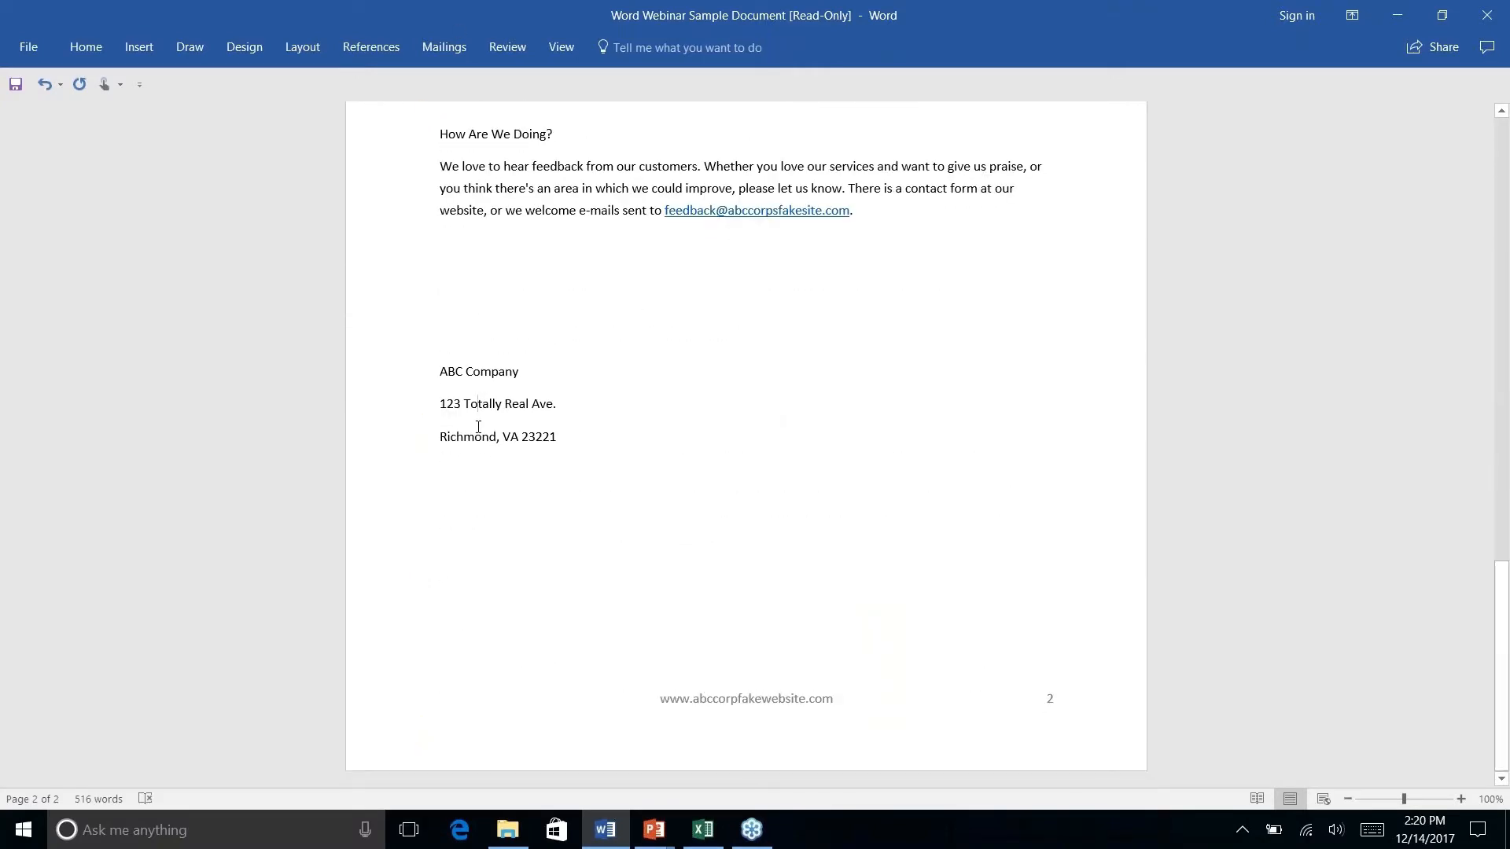
drag(556, 435, 384, 370)
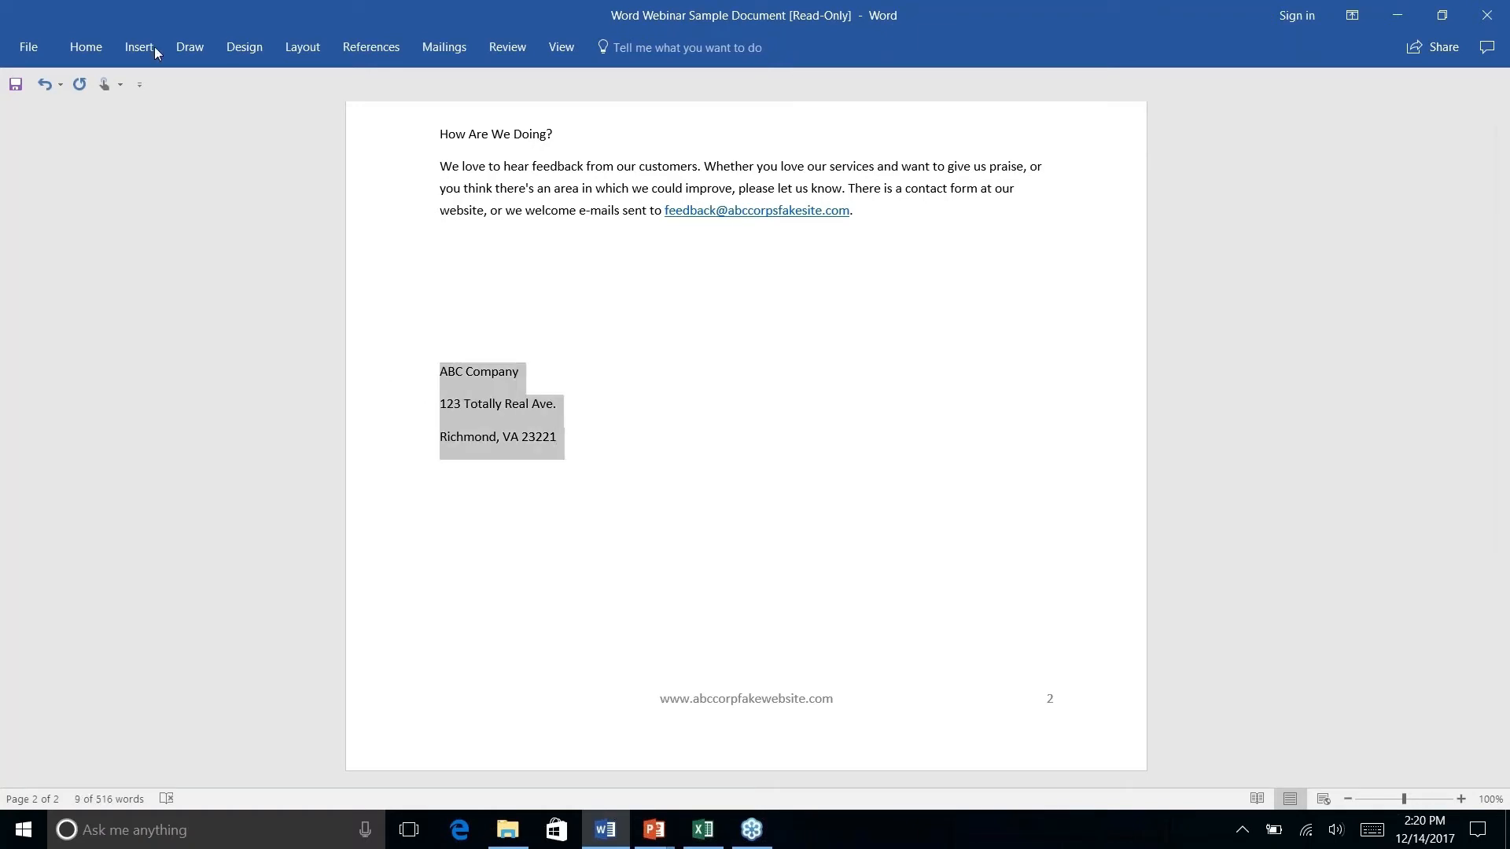
click(85, 47)
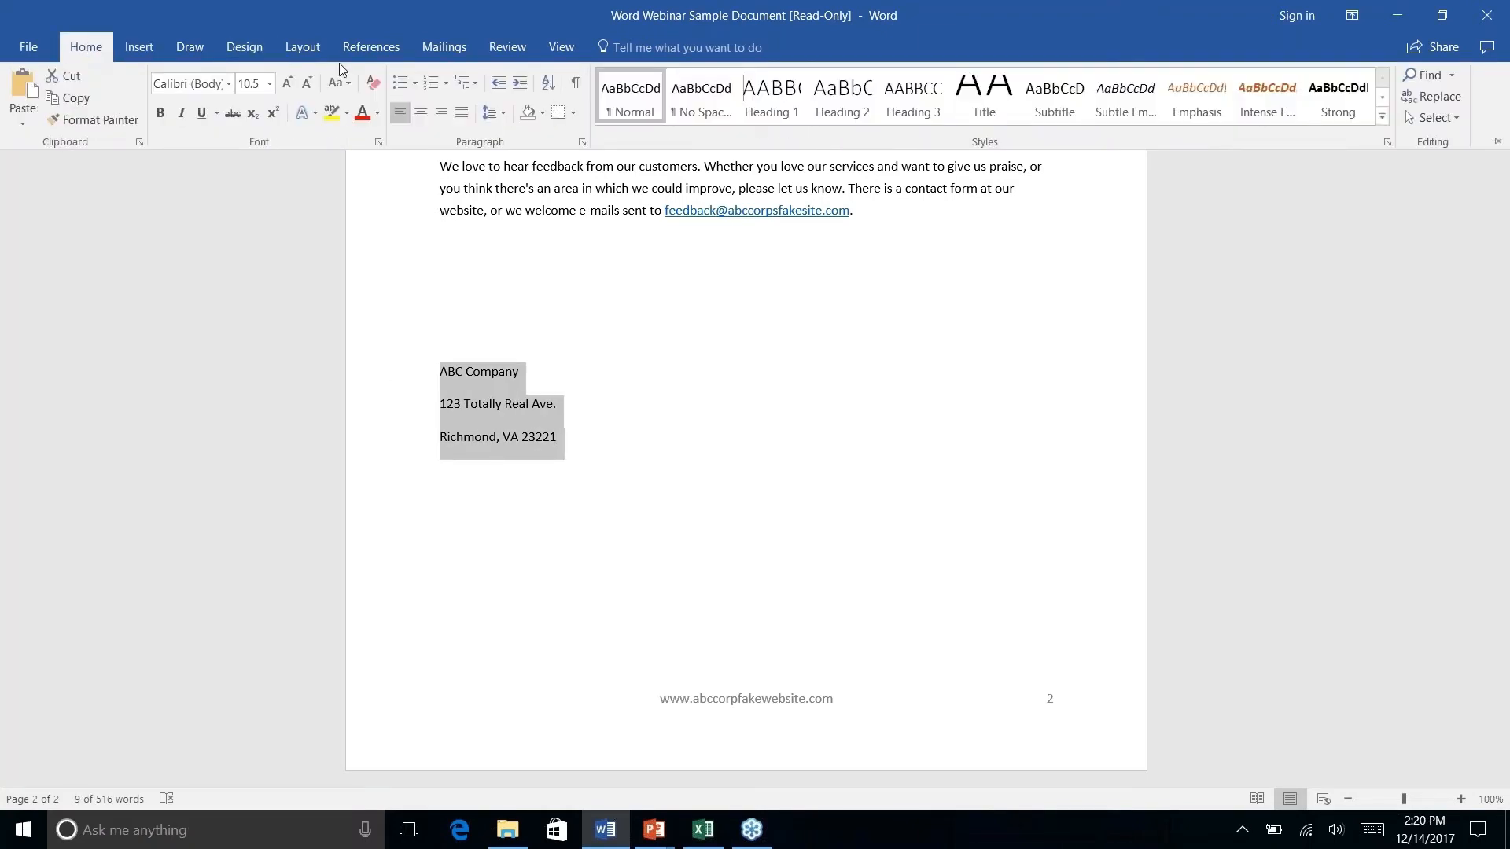
click(421, 114)
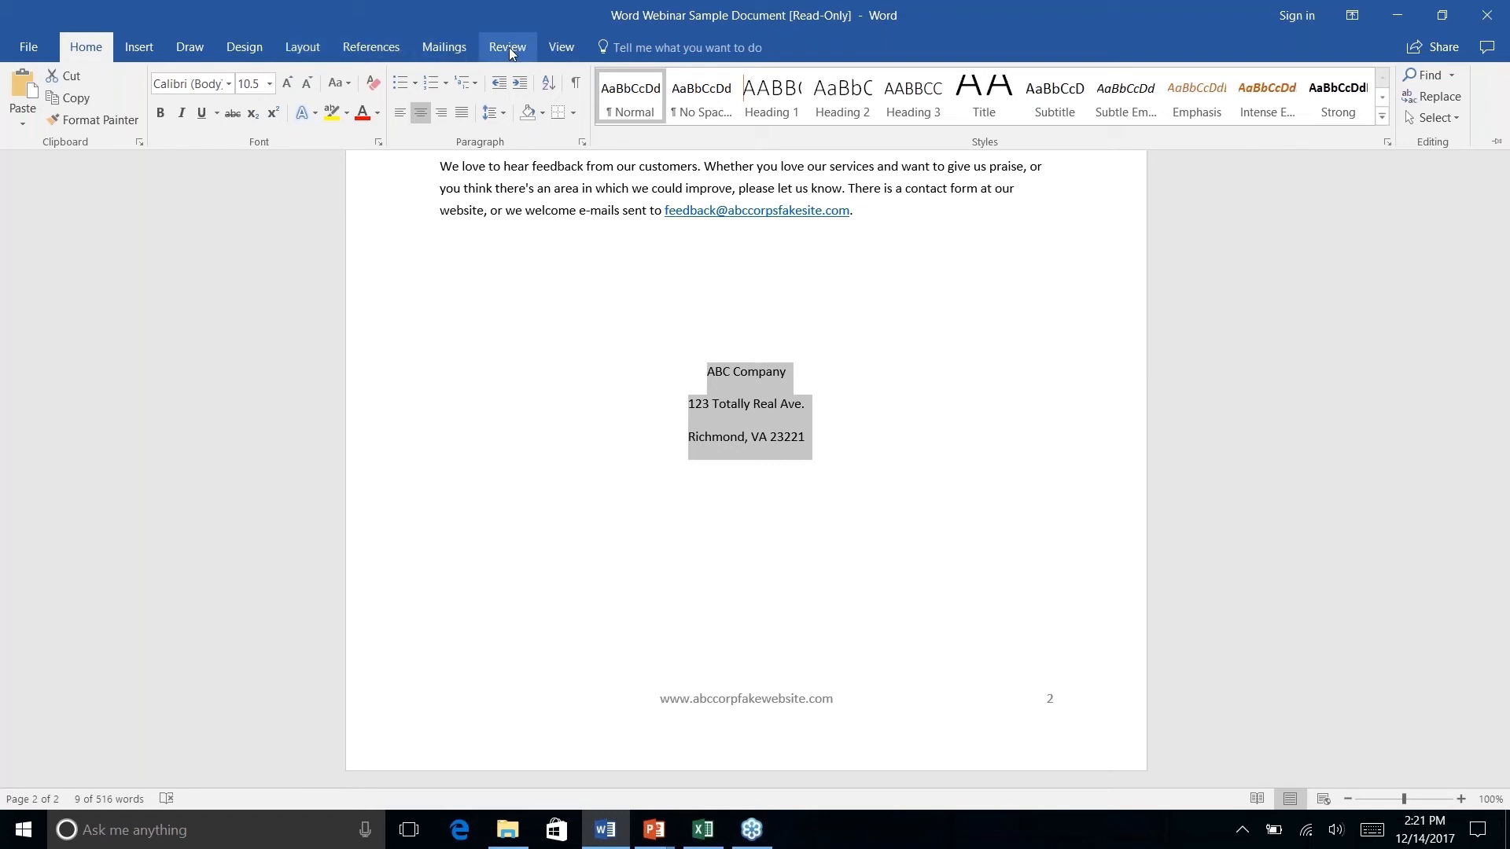
Open the Quick Parts options for the selected company address block and show the AutoText choices
click(297, 47)
click(258, 48)
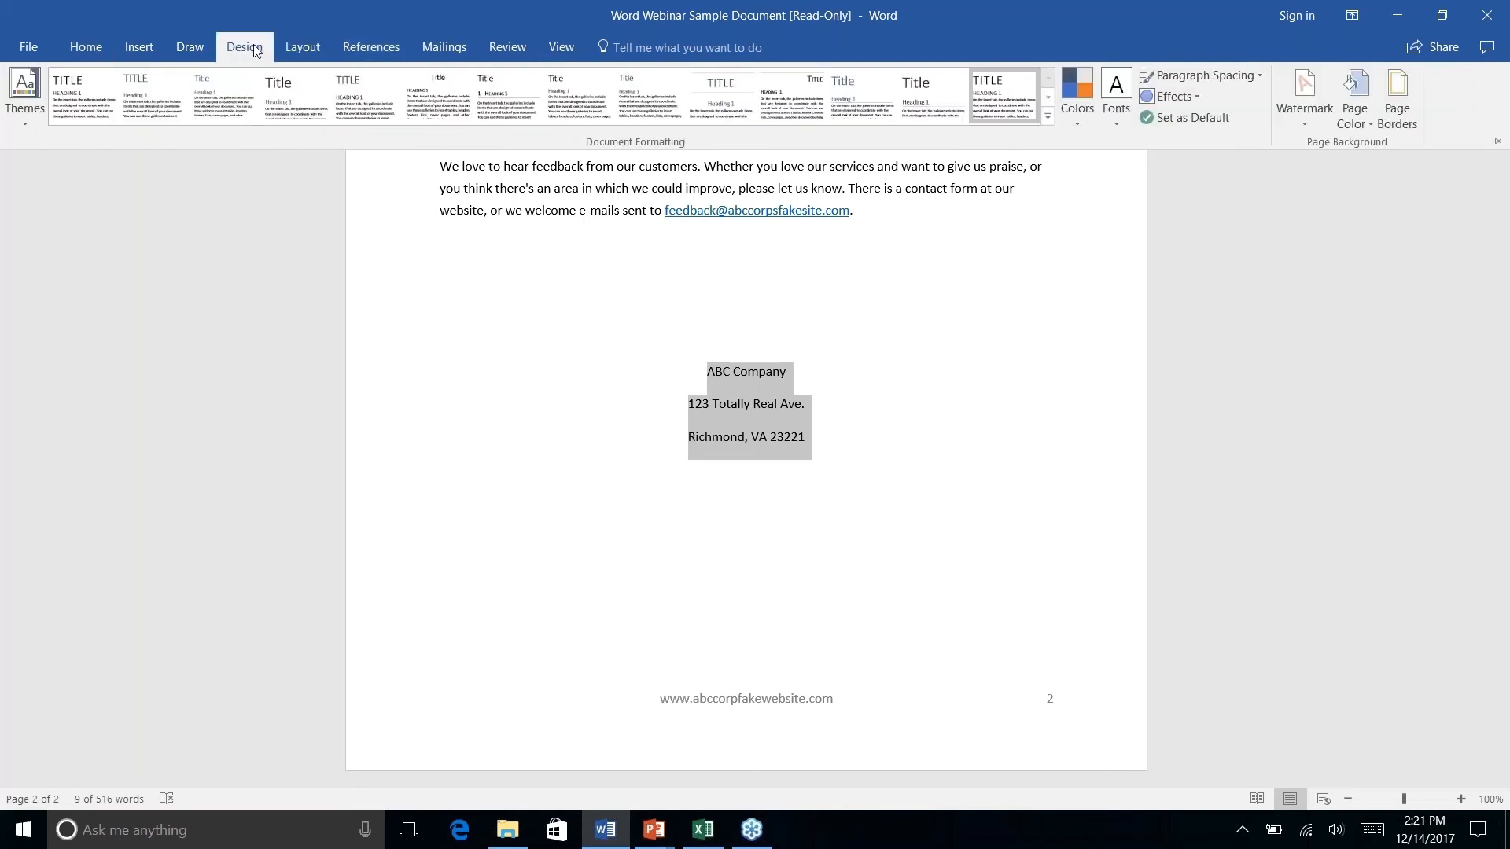
click(133, 51)
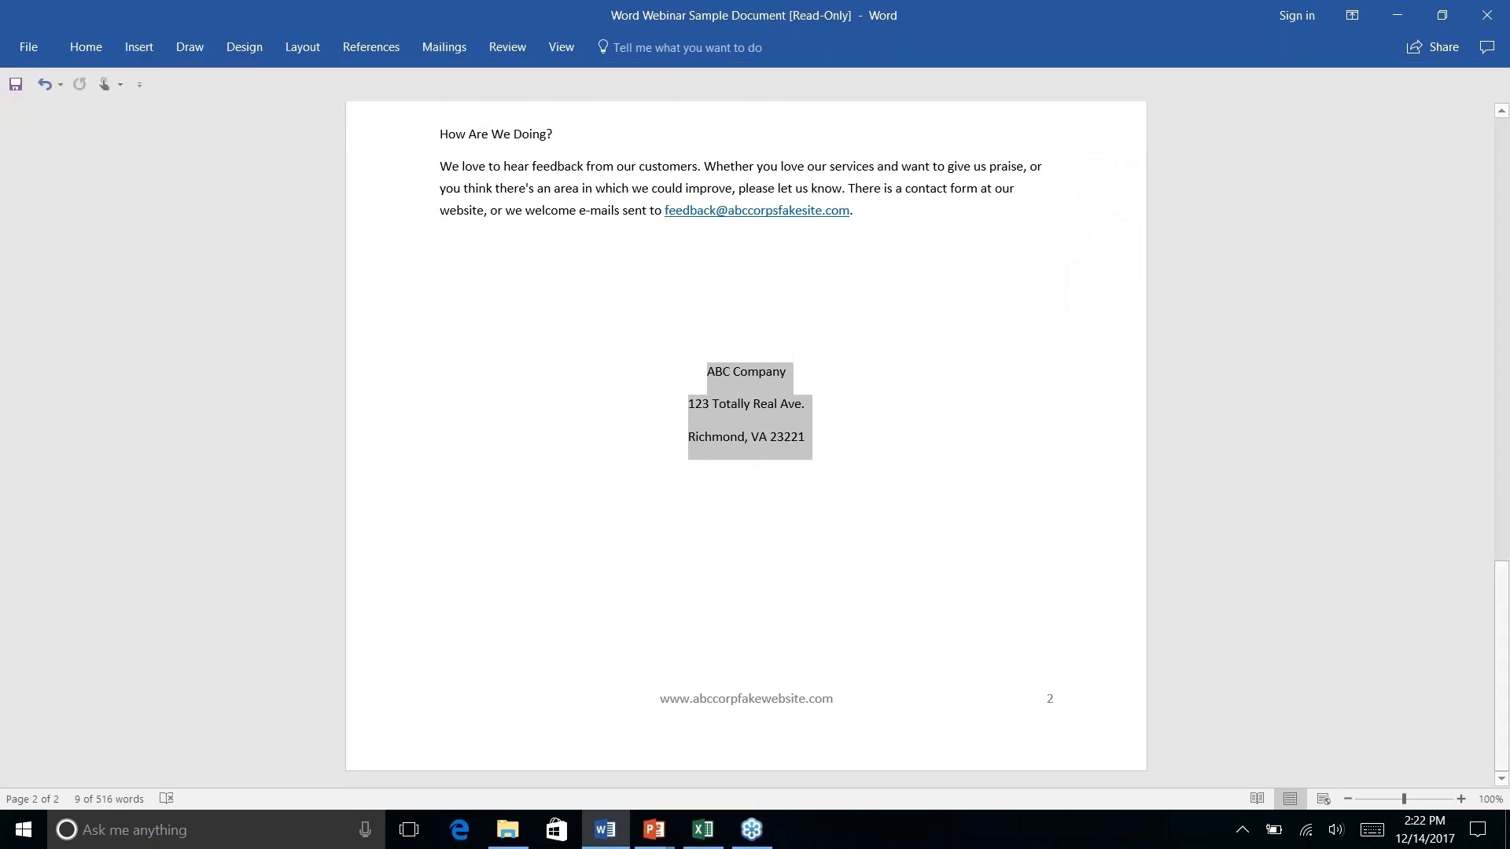
click(141, 48)
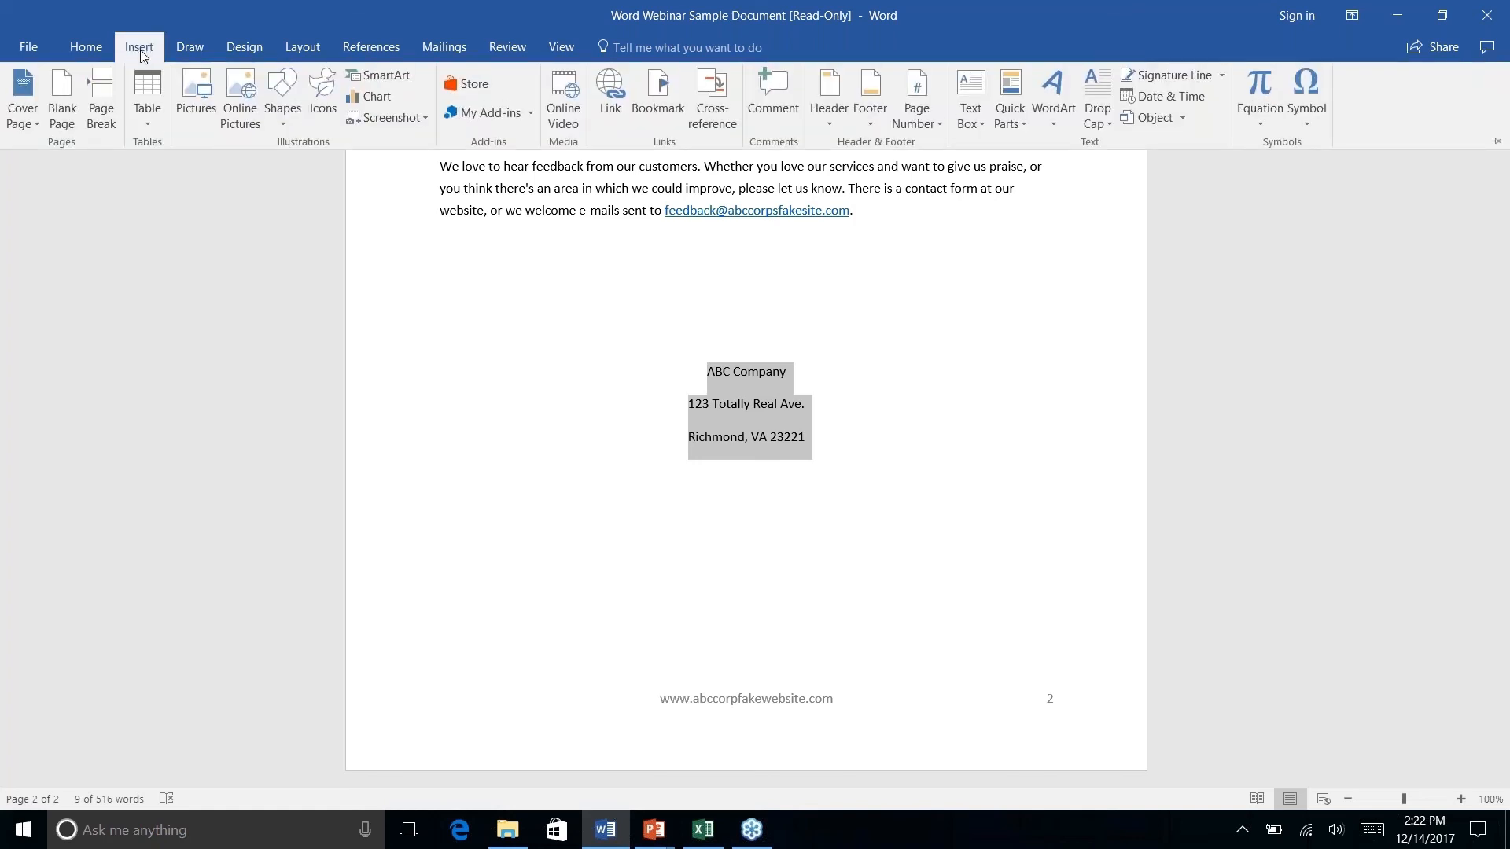
click(1020, 126)
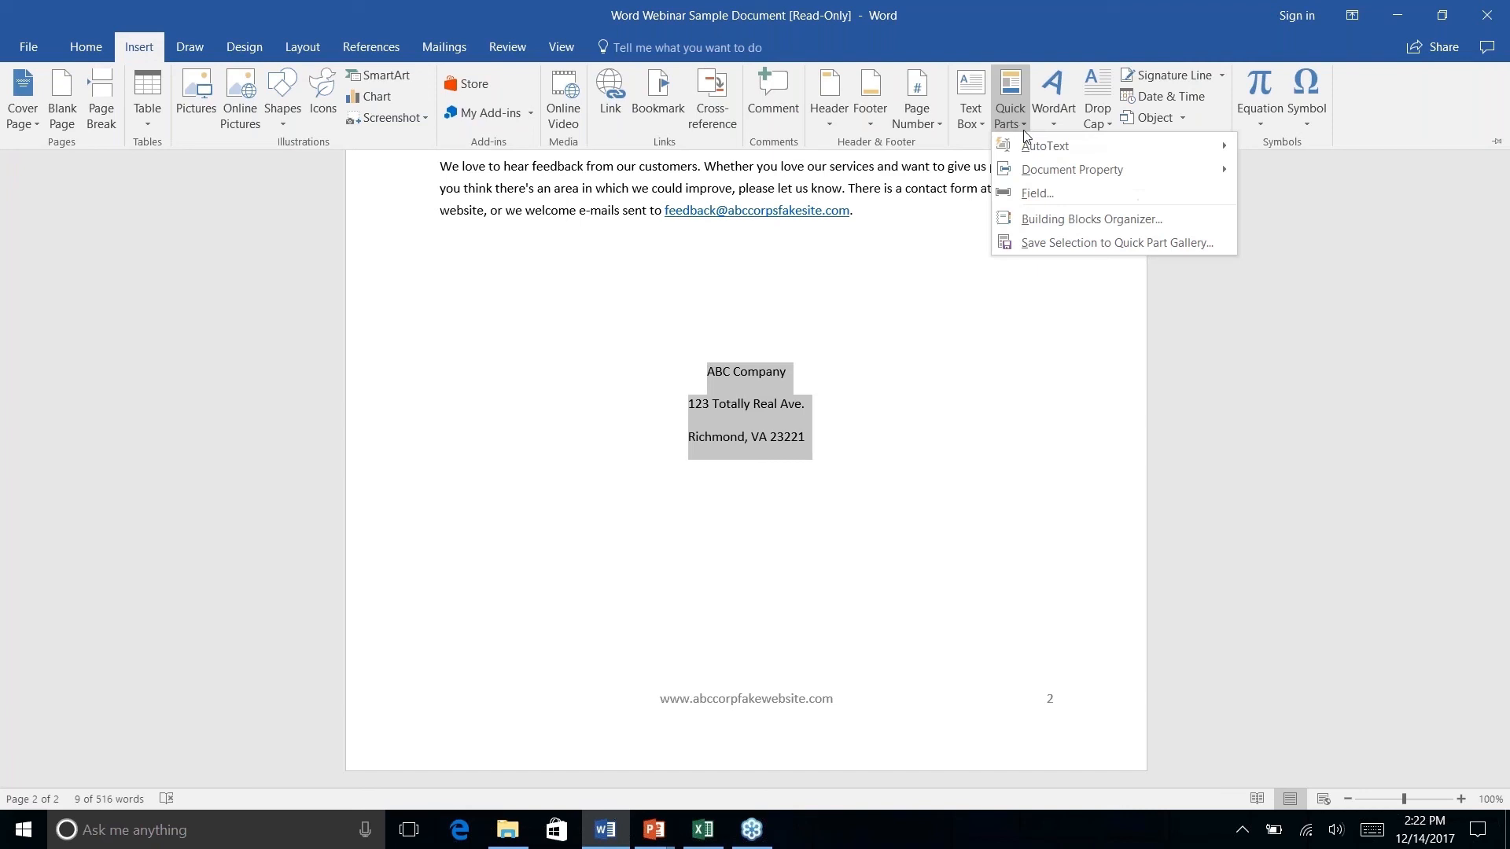
mouse_move(1043, 148)
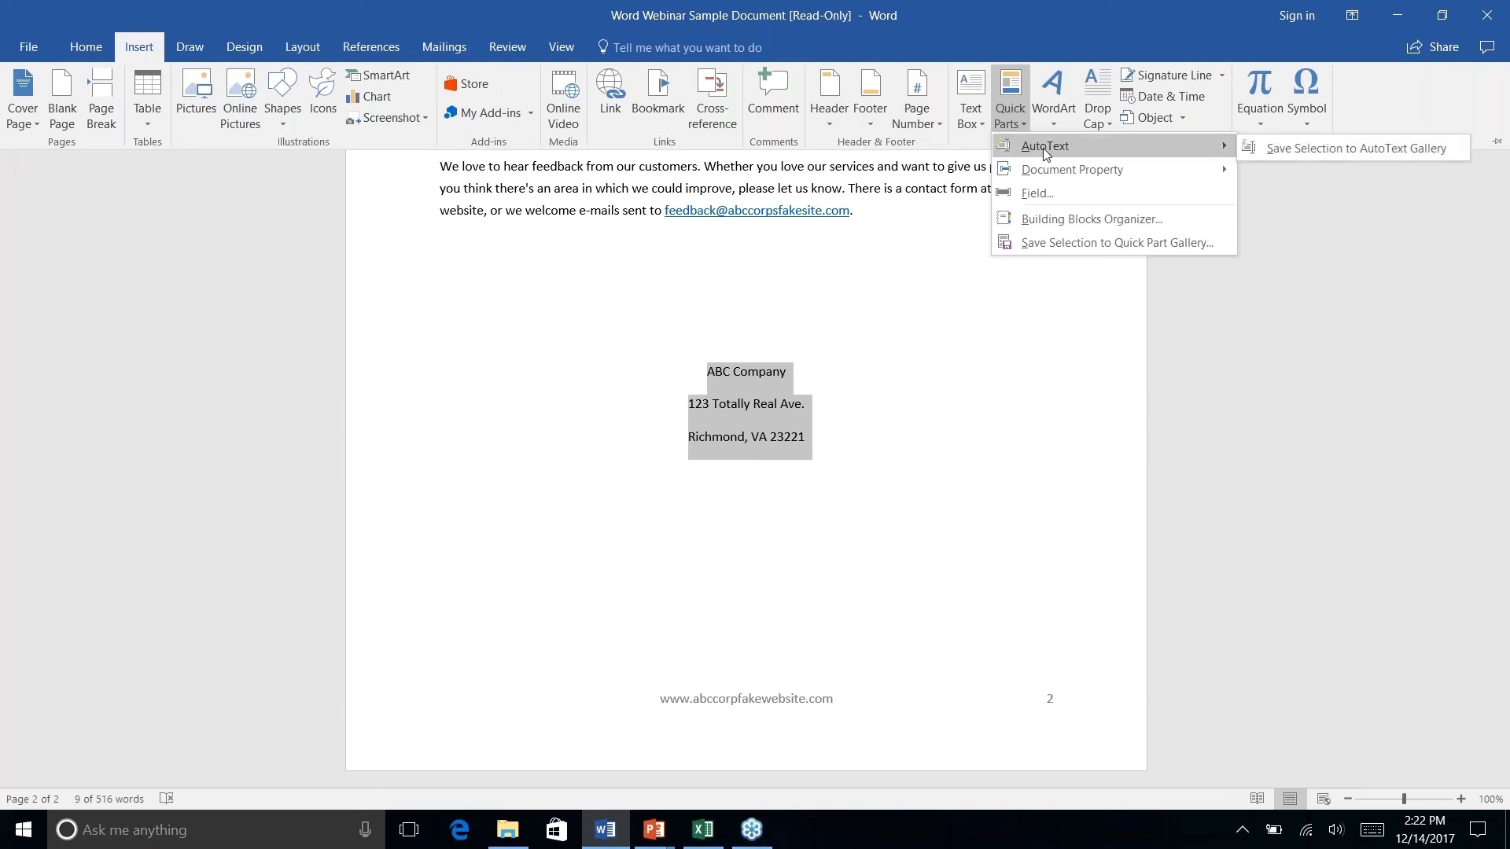